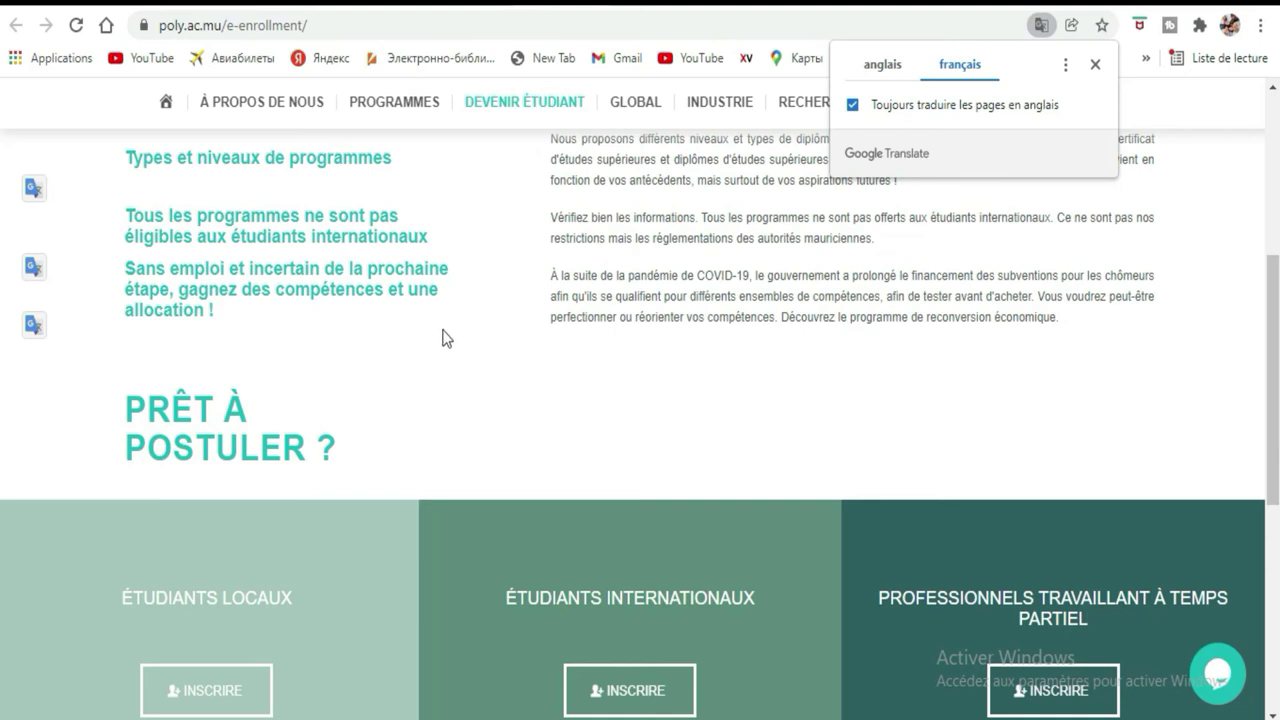
- Open the enrolment form for international students from the "Prêt à postuler ?" section
{"action": "scroll", "coordinate": [443, 338], "scroll_direction": "up", "scroll_amount": 4}
{"action": "scroll", "coordinate": [443, 338], "scroll_direction": "down", "scroll_amount": 5}
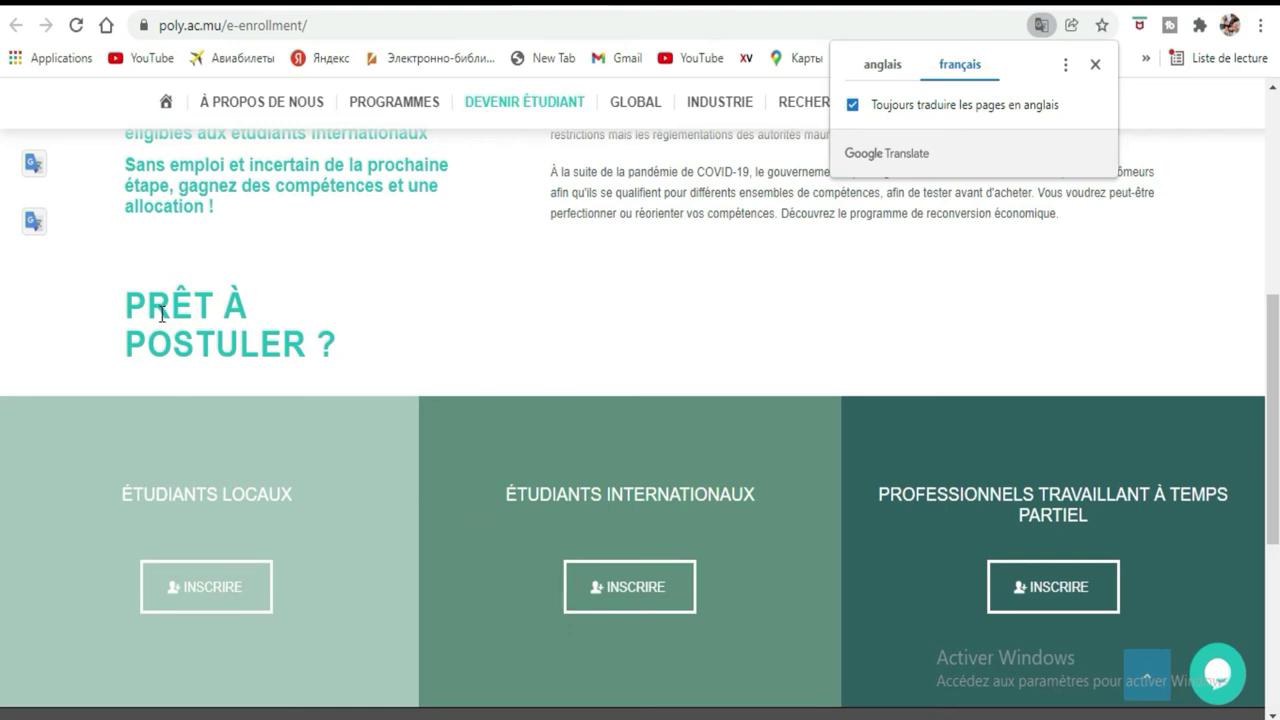
{"action": "left_click_drag", "start_coordinate": [123, 303], "coordinate": [329, 366]}
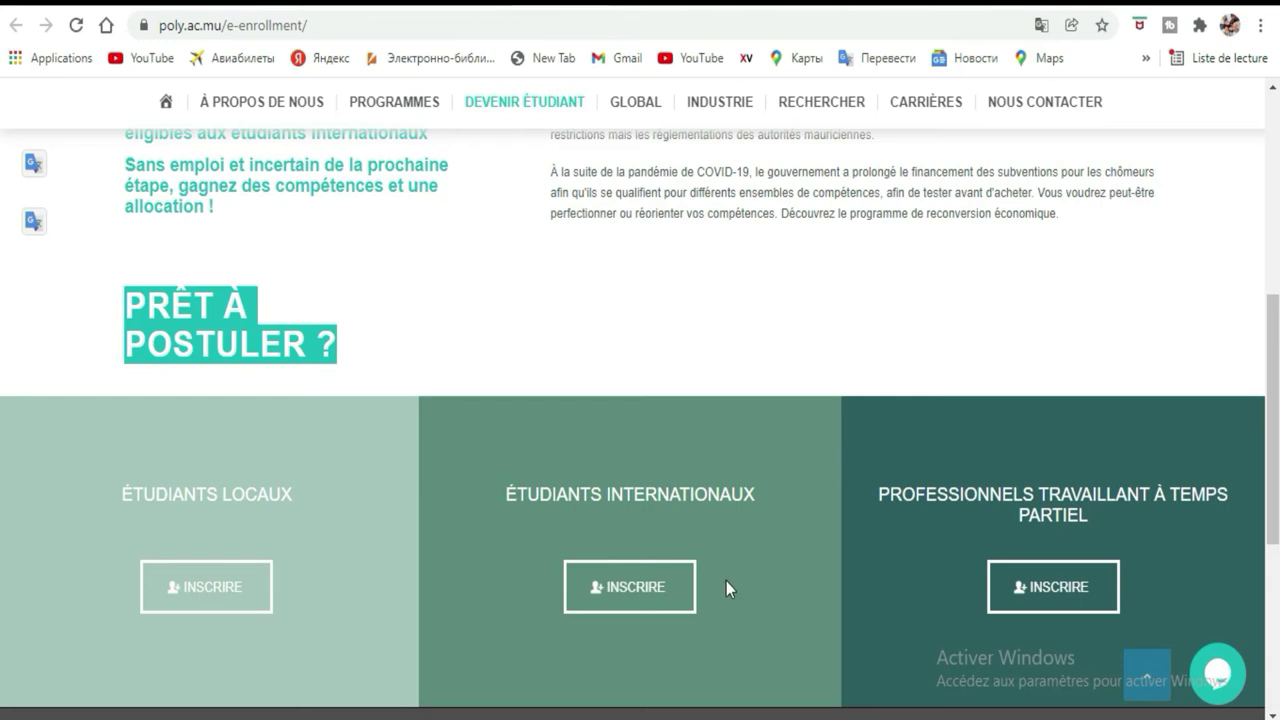
{"action": "left_click", "coordinate": [657, 597]}
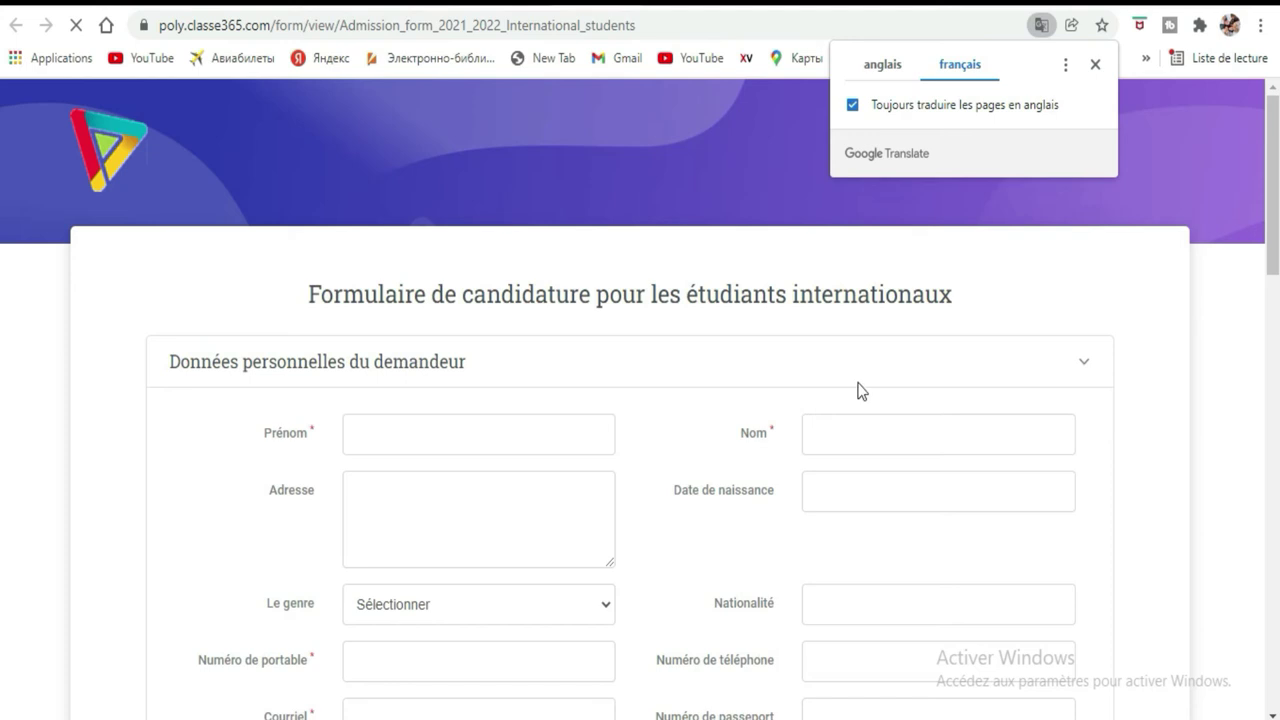
{"action": "scroll", "coordinate": [751, 188], "scroll_direction": "down", "scroll_amount": 3}
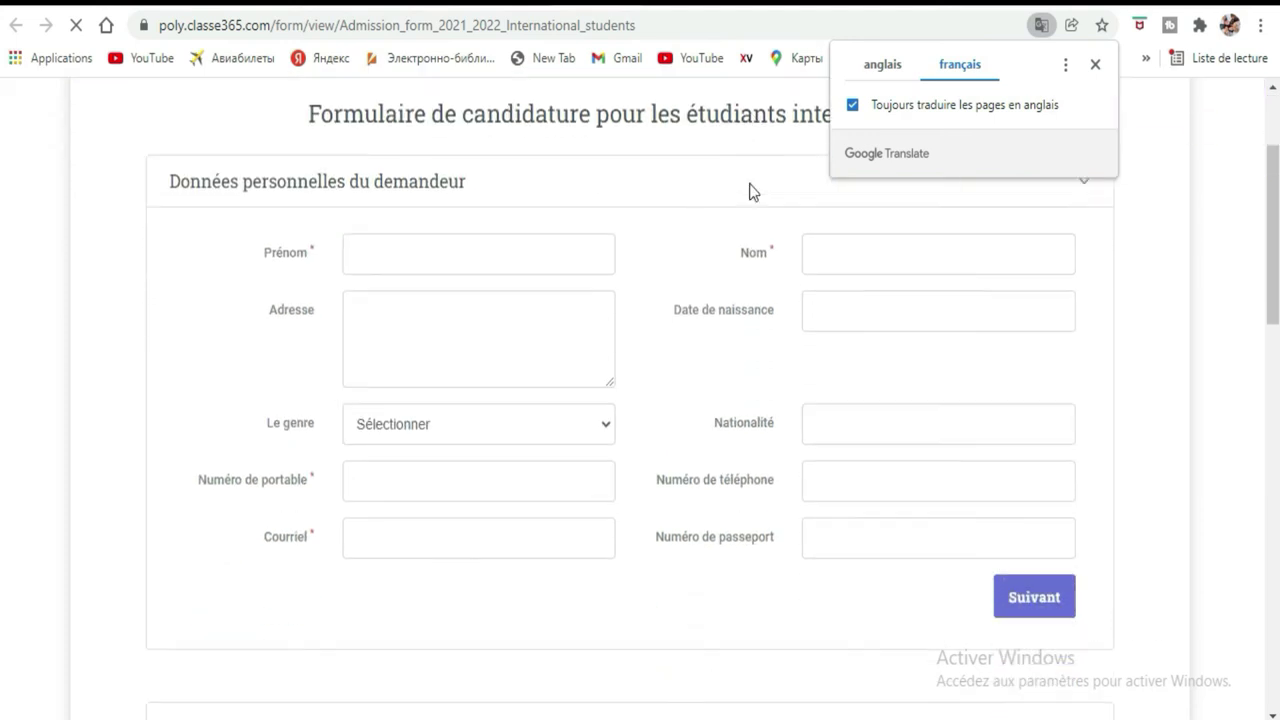
{"action": "scroll", "coordinate": [751, 190], "scroll_direction": "up", "scroll_amount": 2}
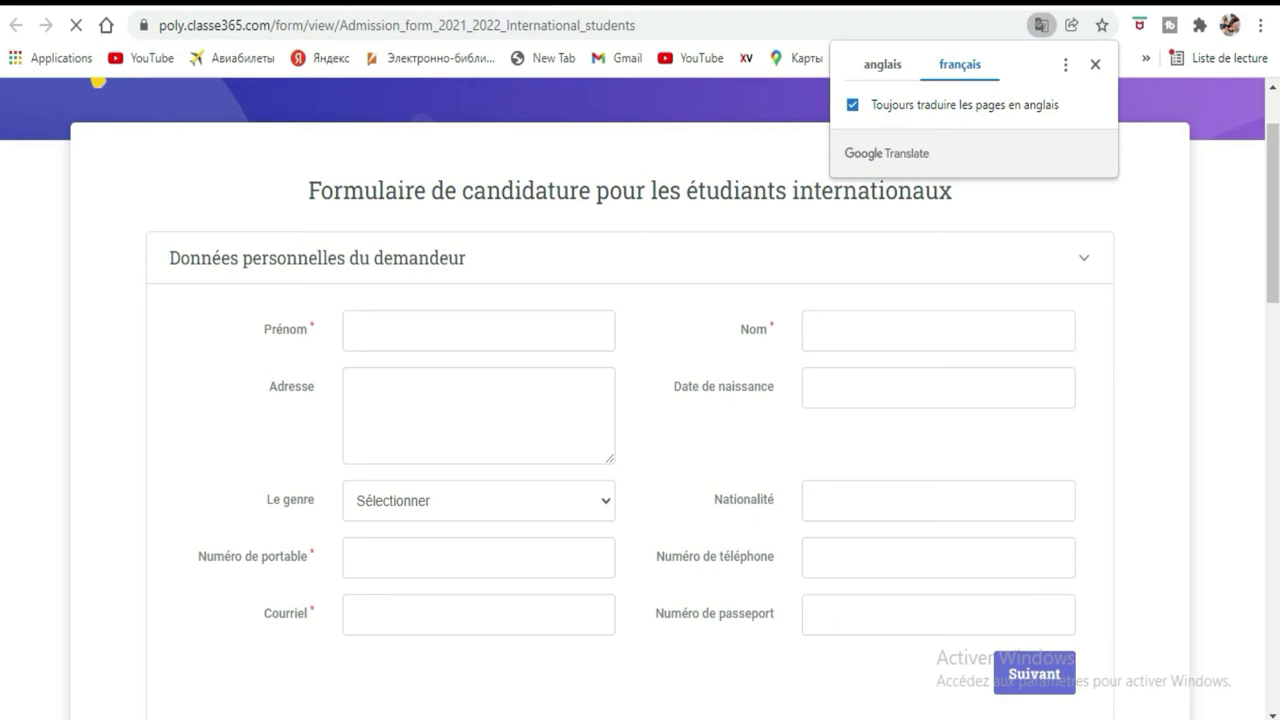
- Bring up the on-screen keyboard, dismiss the translation pop-up, and place the keyboard below the first form fields
{"action": "mouse_move", "coordinate": [487, 719]}
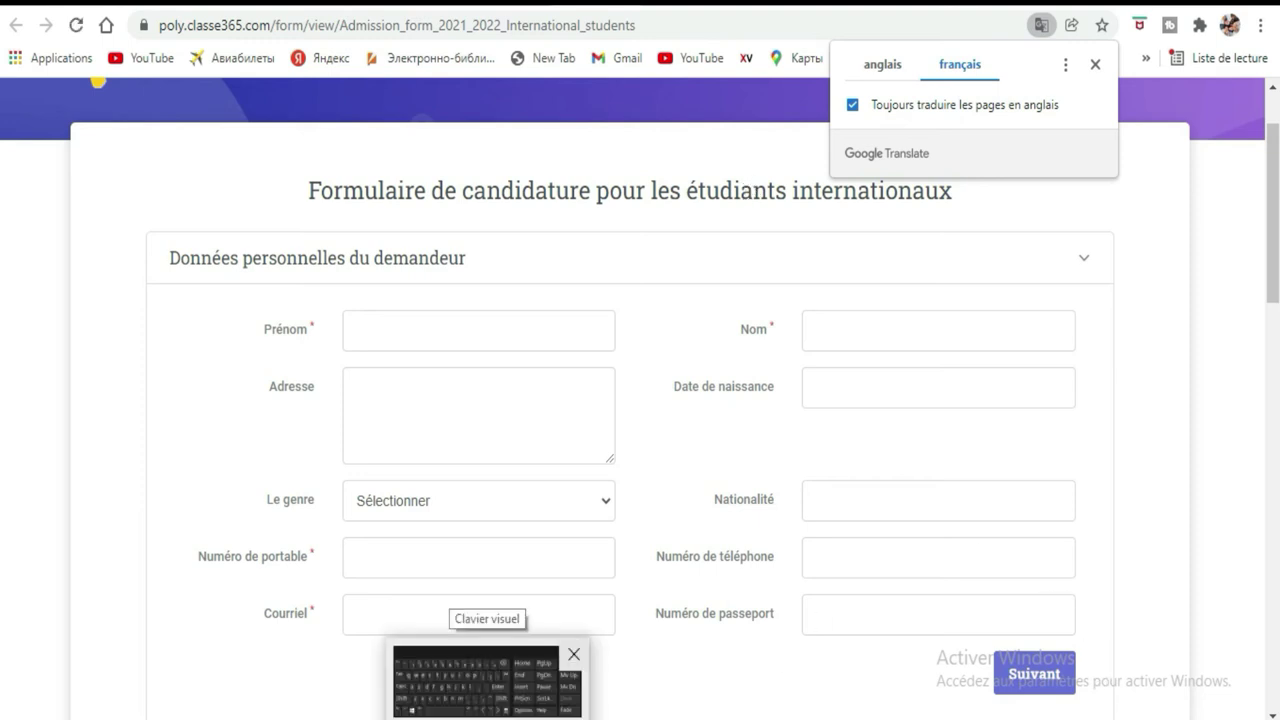
{"action": "left_click", "coordinate": [487, 680]}
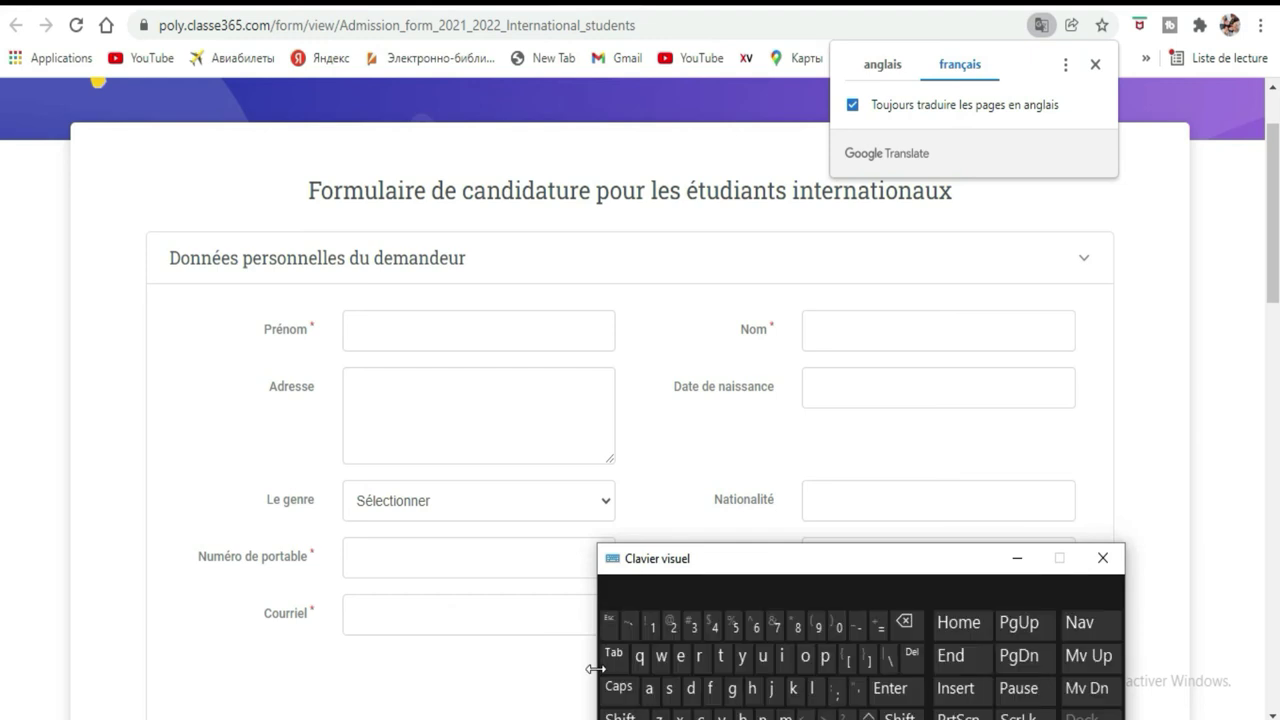
{"action": "left_click_drag", "start_coordinate": [803, 563], "coordinate": [617, 378]}
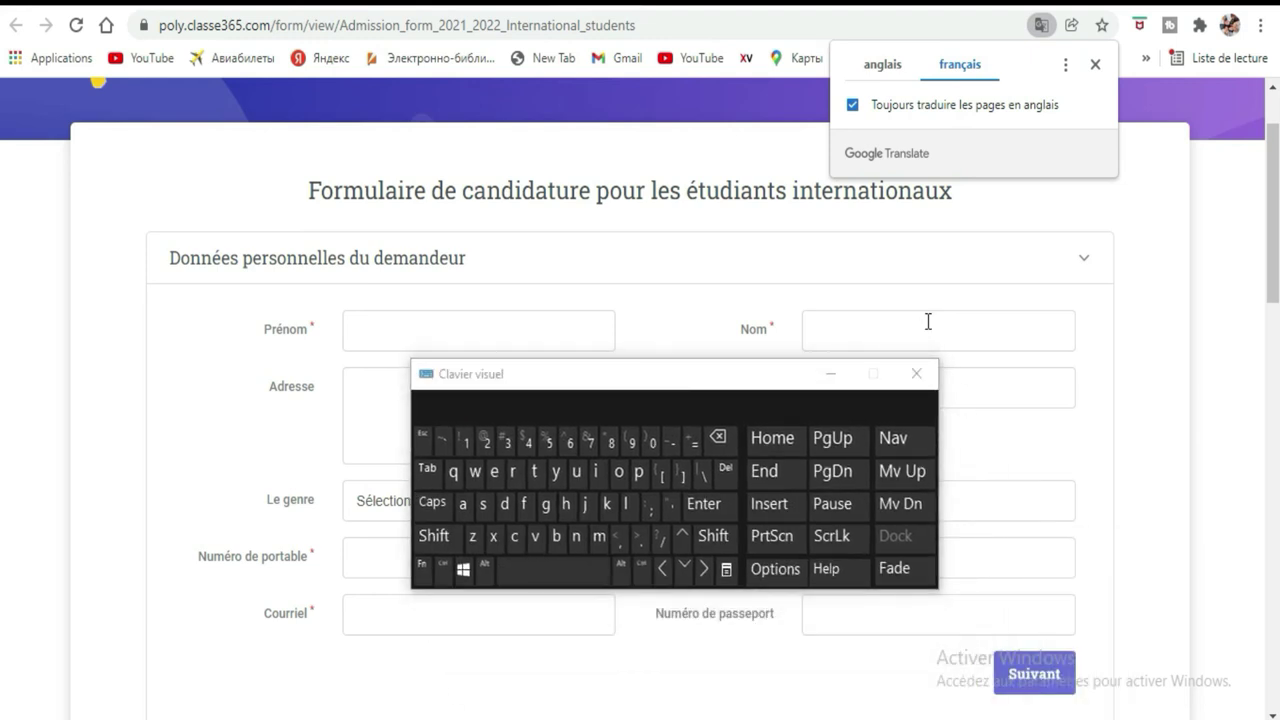
{"action": "left_click", "coordinate": [1094, 64]}
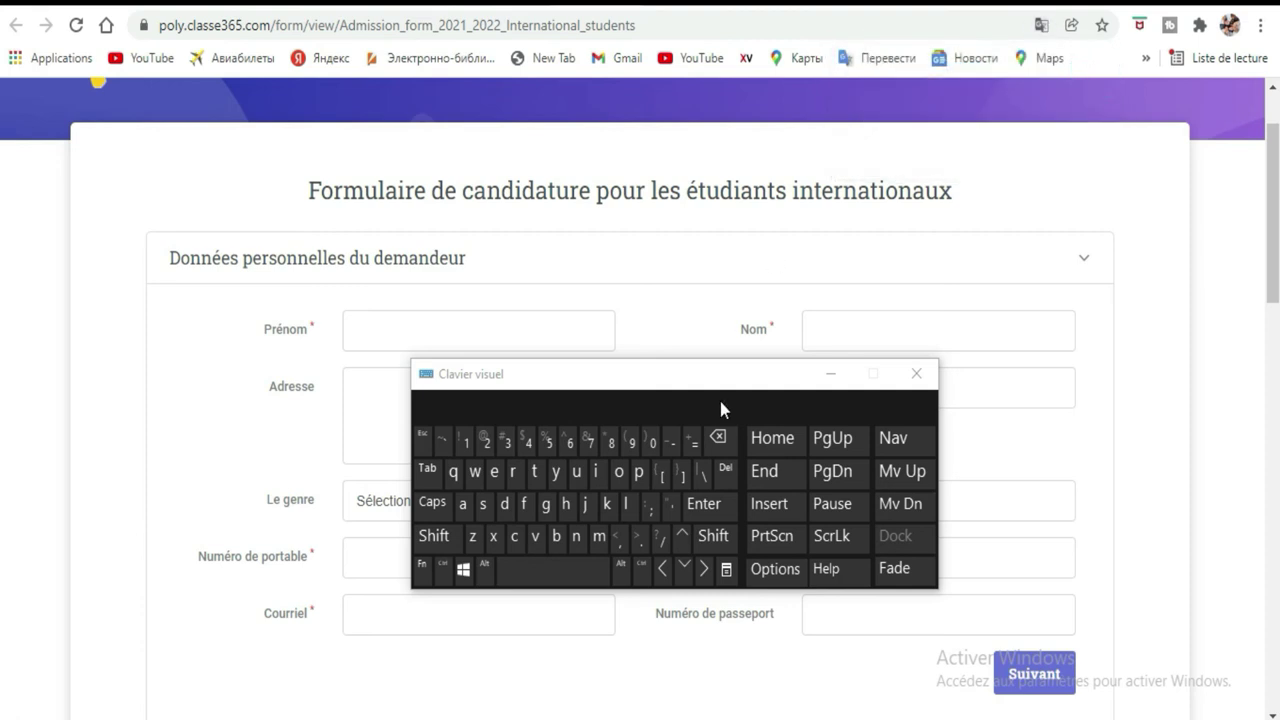
{"action": "left_click_drag", "start_coordinate": [720, 390], "coordinate": [737, 525]}
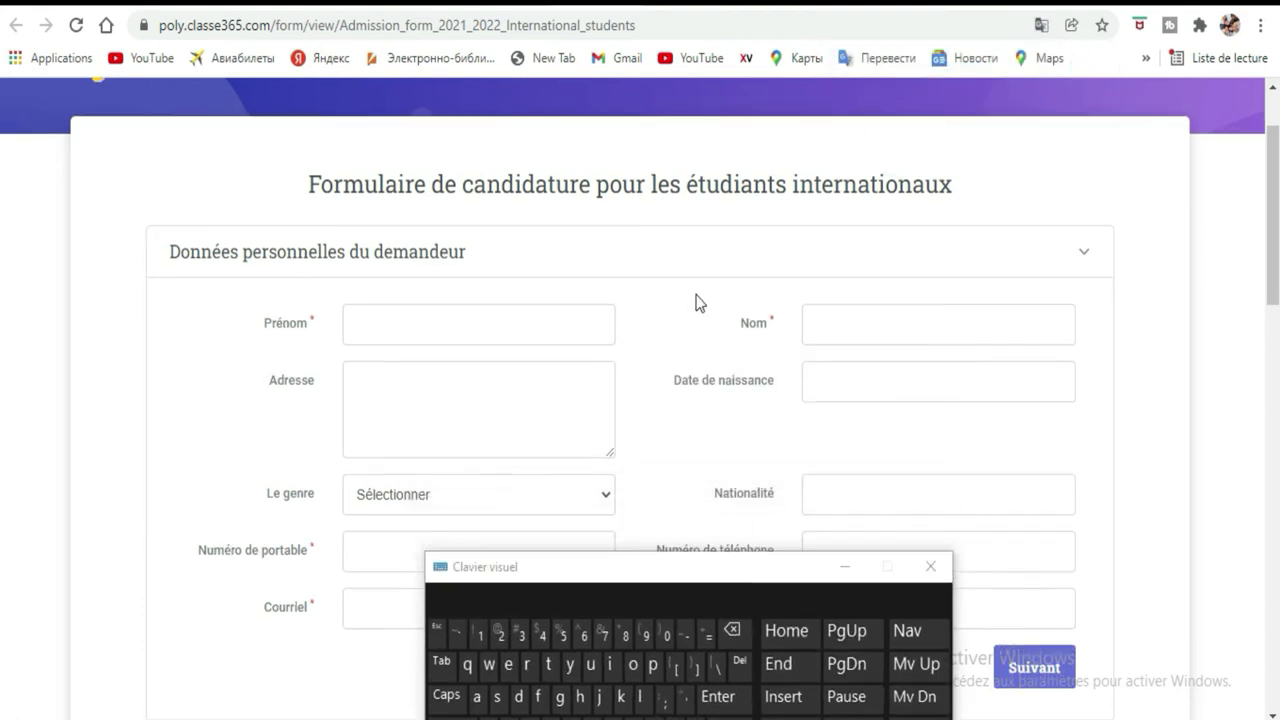
- Look over the fields and collapsed sections of the international student application form
{"action": "scroll", "coordinate": [698, 303], "scroll_direction": "down", "scroll_amount": 2}
{"action": "scroll", "coordinate": [698, 303], "scroll_direction": "up", "scroll_amount": 1}
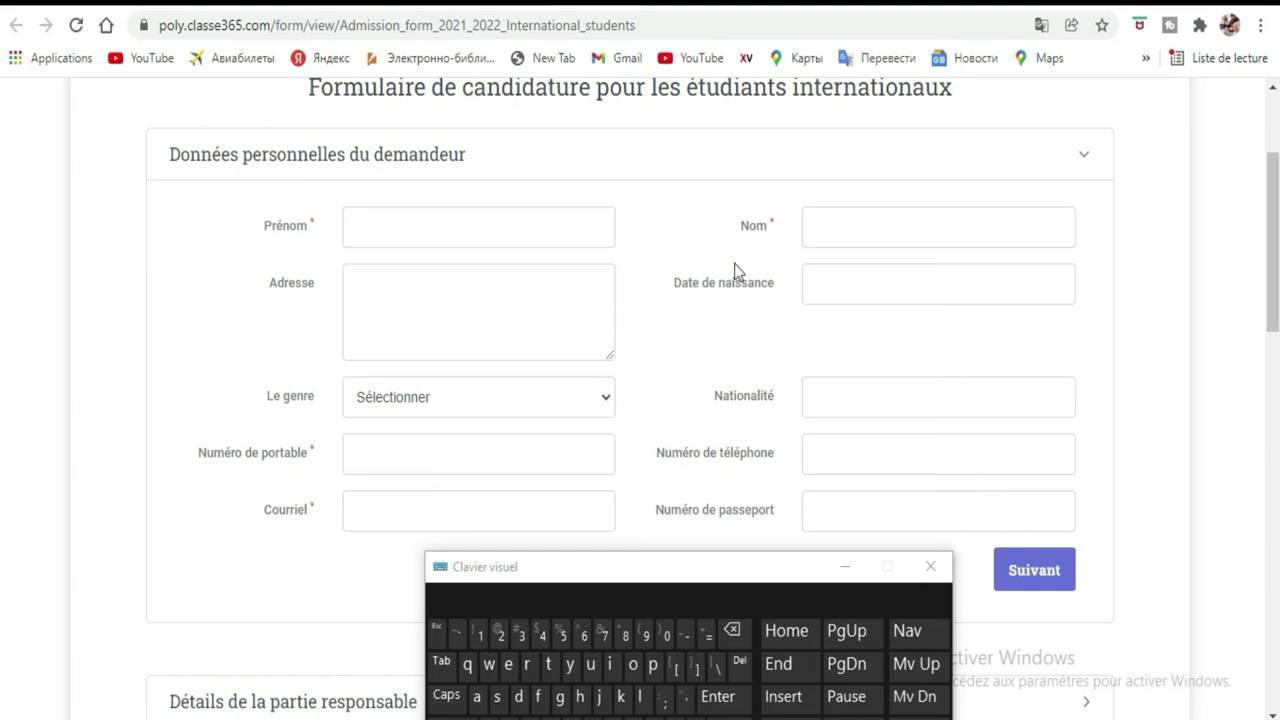
{"action": "scroll", "coordinate": [770, 249], "scroll_direction": "down", "scroll_amount": 6}
{"action": "scroll", "coordinate": [770, 249], "scroll_direction": "down", "scroll_amount": 2}
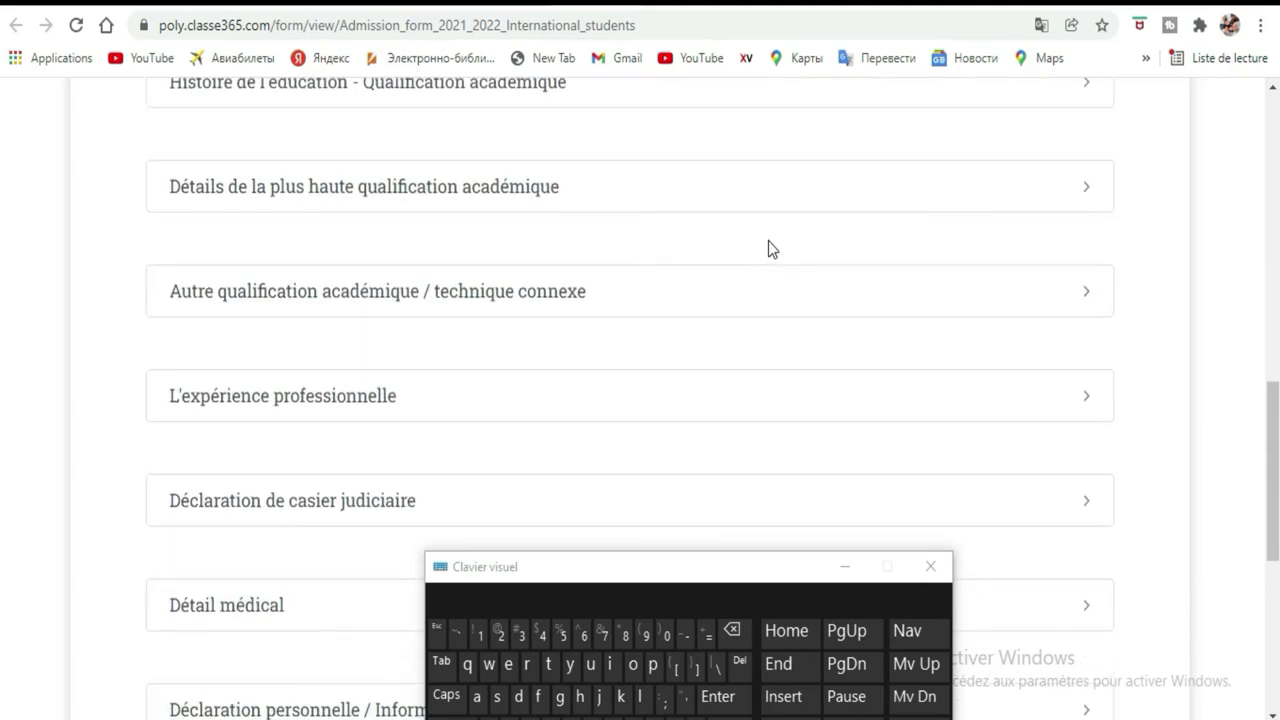
{"action": "scroll", "coordinate": [770, 249], "scroll_direction": "up", "scroll_amount": 4}
{"action": "scroll", "coordinate": [770, 249], "scroll_direction": "up", "scroll_amount": 3}
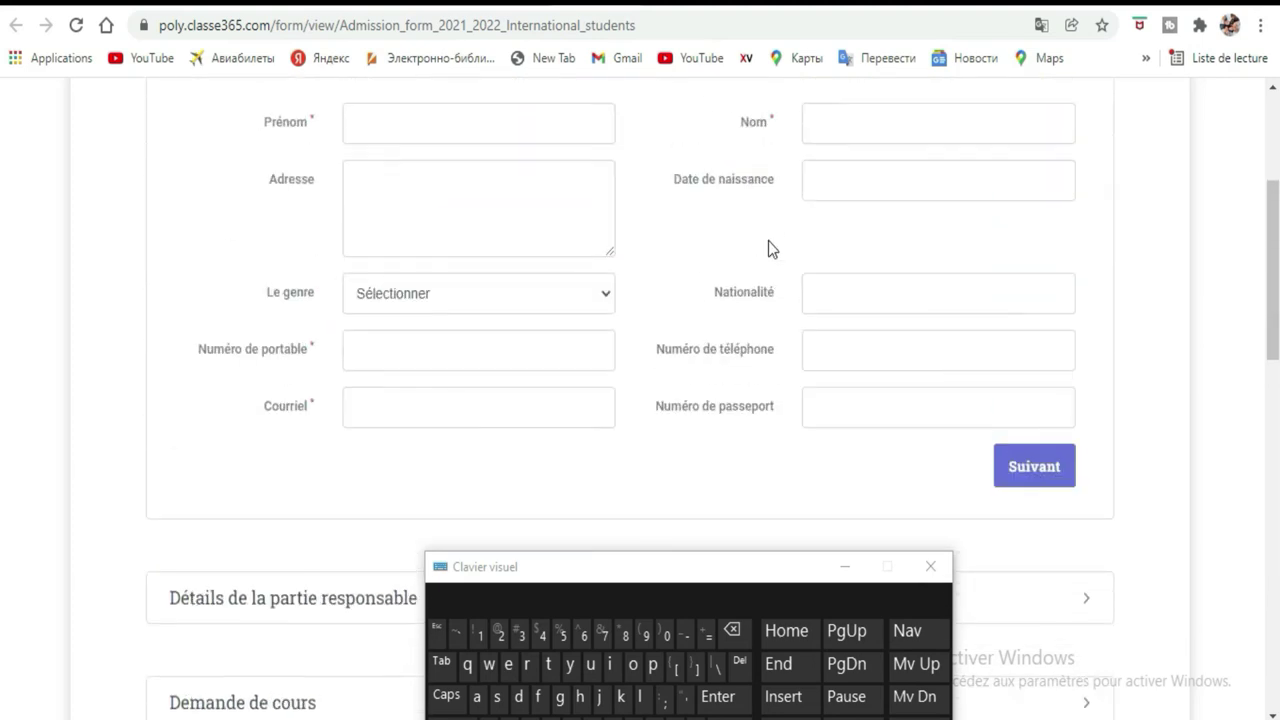
{"action": "scroll", "coordinate": [770, 249], "scroll_direction": "up", "scroll_amount": 1}
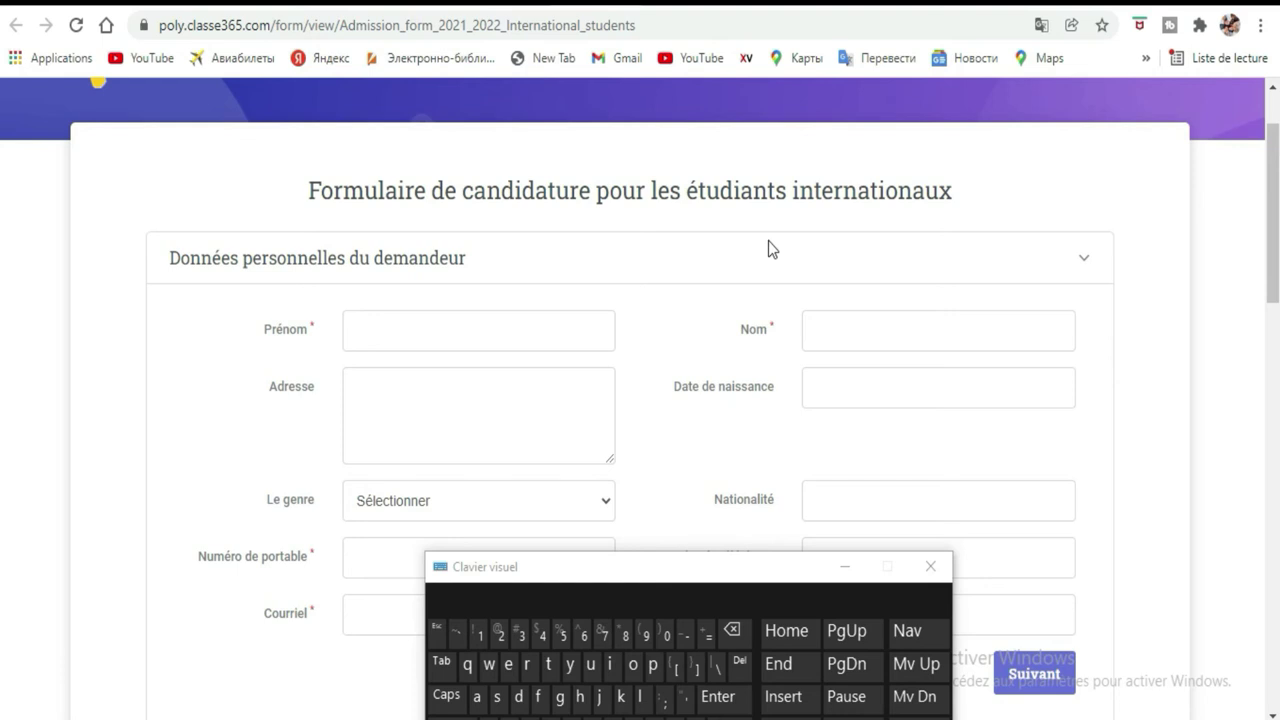
- Enter the applicant's first name in the Prénom field using the on-screen keyboard
{"action": "left_click", "coordinate": [456, 229]}
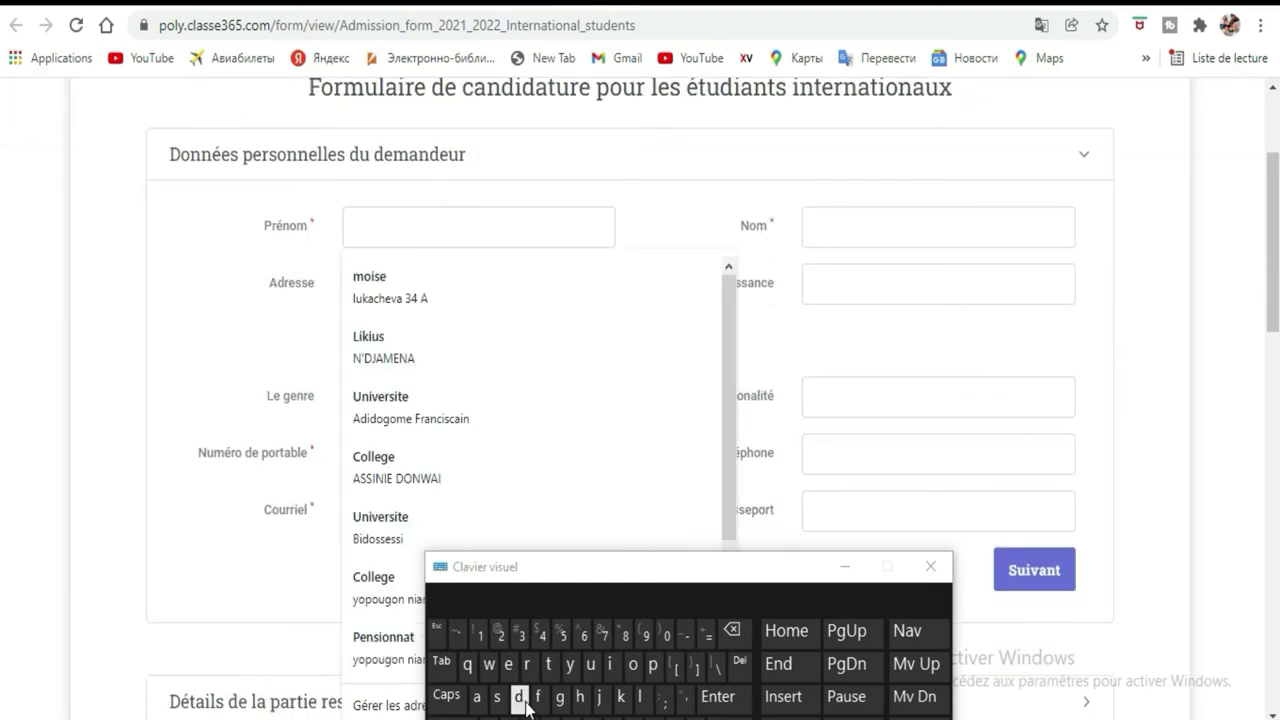
{"action": "left_click", "coordinate": [656, 670]}
{"action": "left_click", "coordinate": [609, 666]}
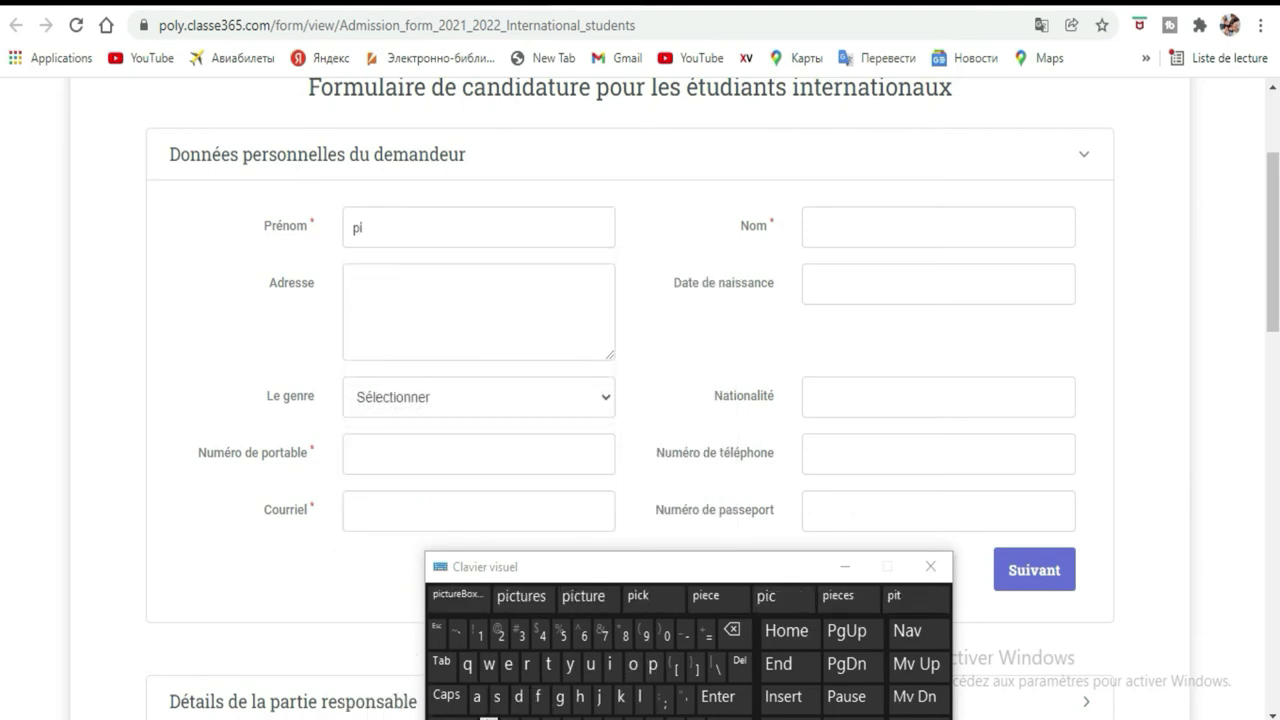
{"action": "left_click", "coordinate": [490, 718]}
{"action": "left_click", "coordinate": [519, 700]}
{"action": "left_click", "coordinate": [477, 697]}
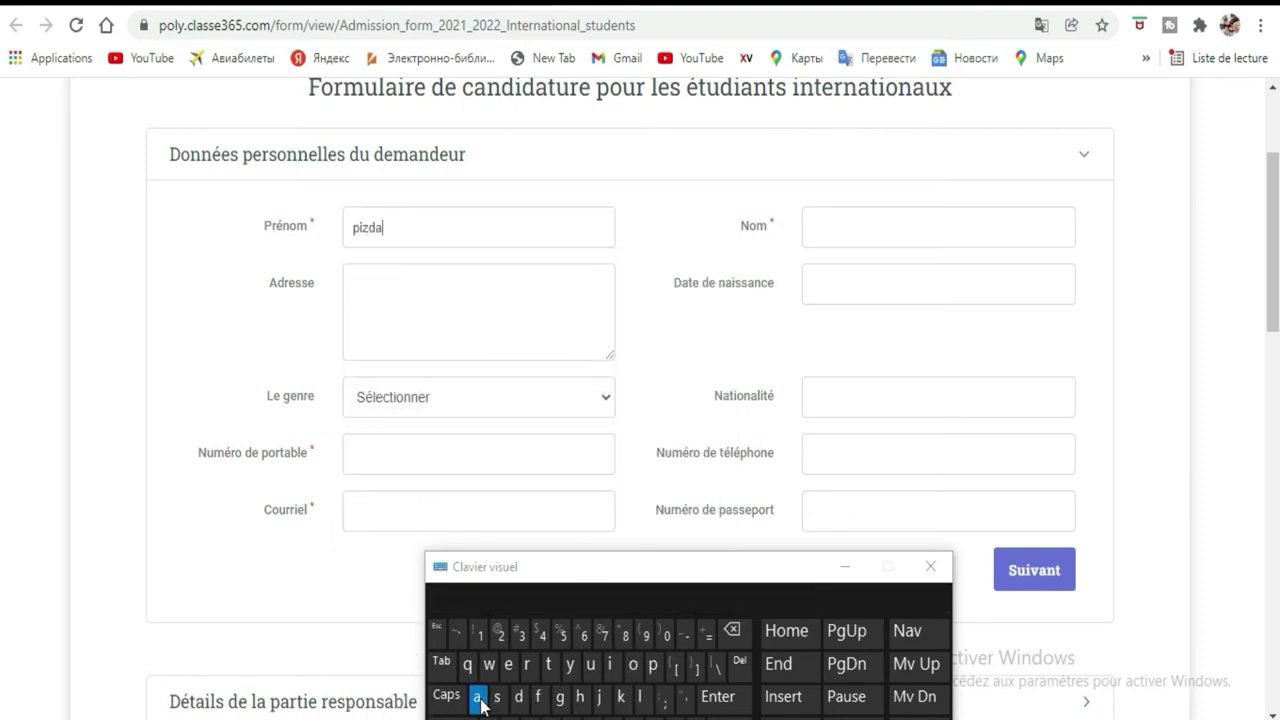
- Enter the applicant's last name in the Nom field
{"action": "left_click", "coordinate": [860, 226]}
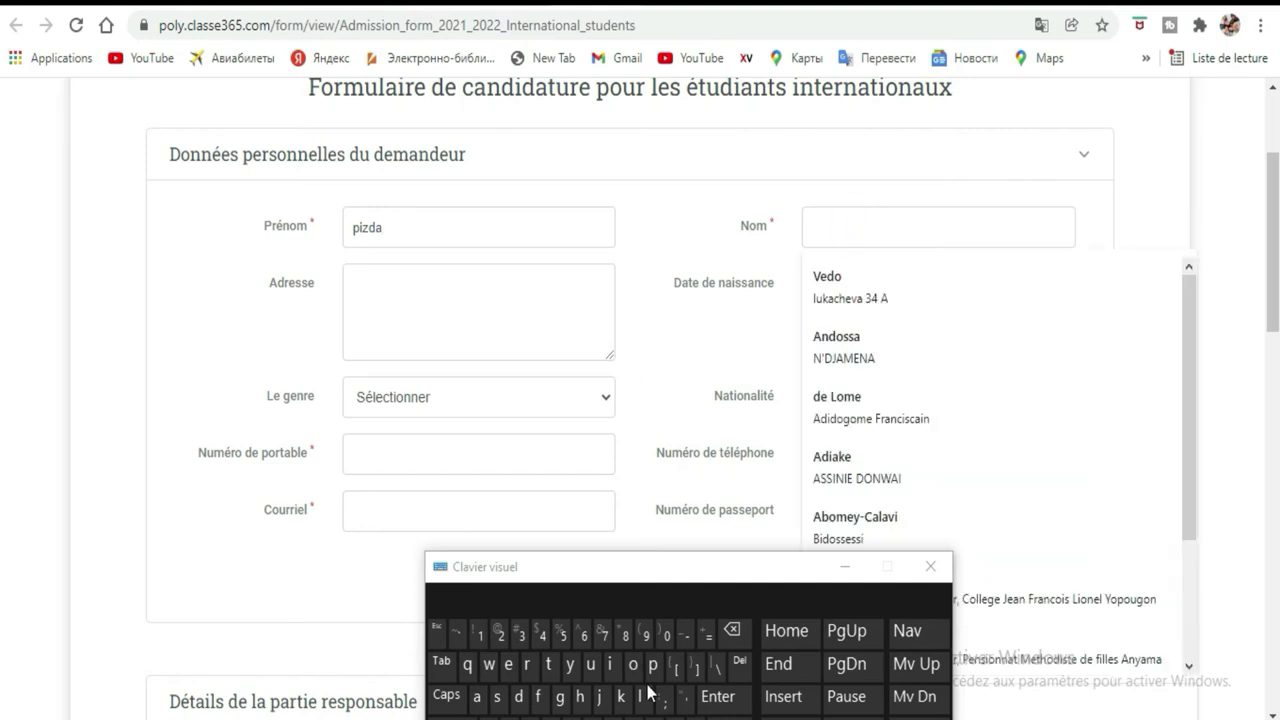
{"action": "left_click", "coordinate": [592, 716]}
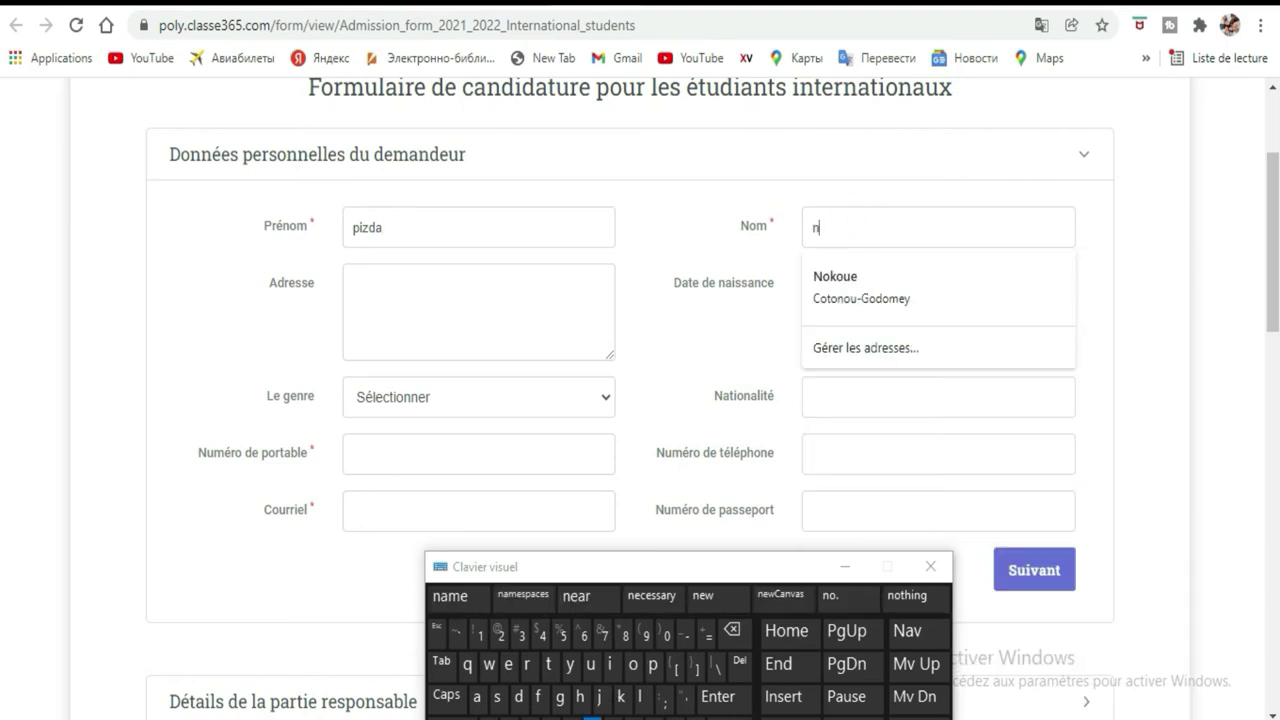
{"action": "left_click", "coordinate": [477, 697]}
{"action": "left_click", "coordinate": [569, 665]}
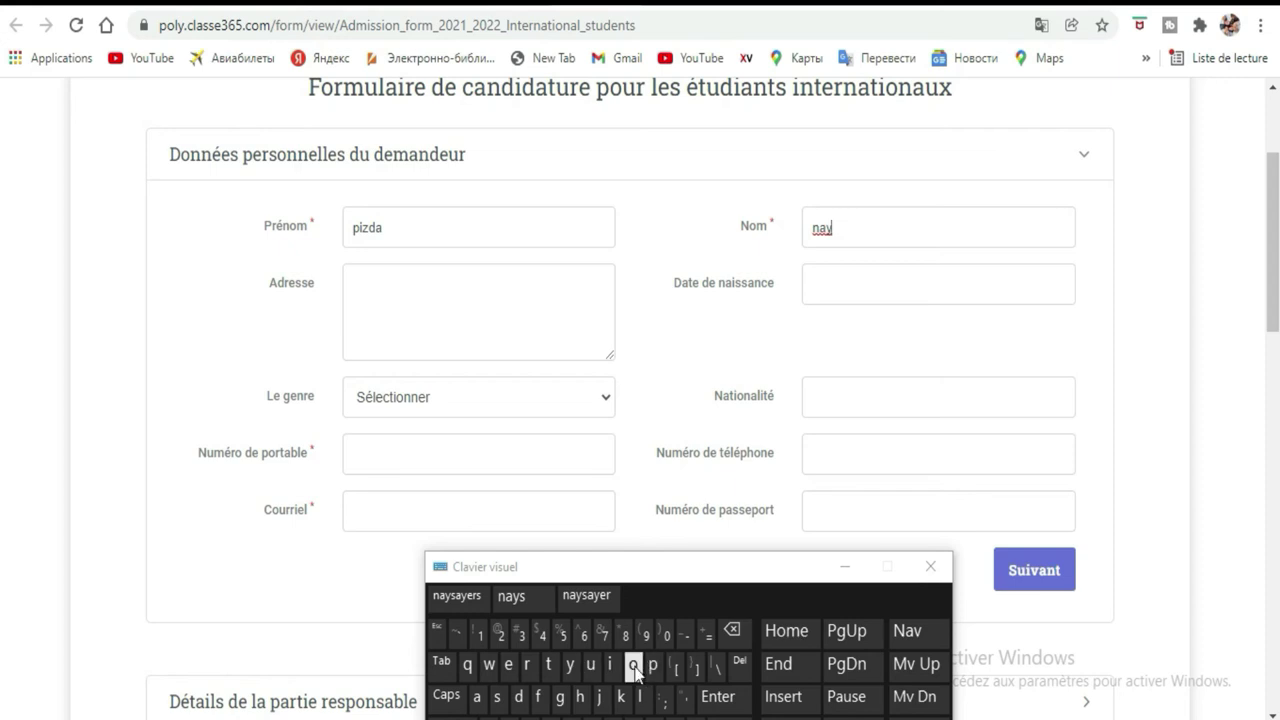
{"action": "left_click", "coordinate": [633, 665]}
{"action": "left_click", "coordinate": [591, 665]}
{"action": "left_click", "coordinate": [611, 665]}
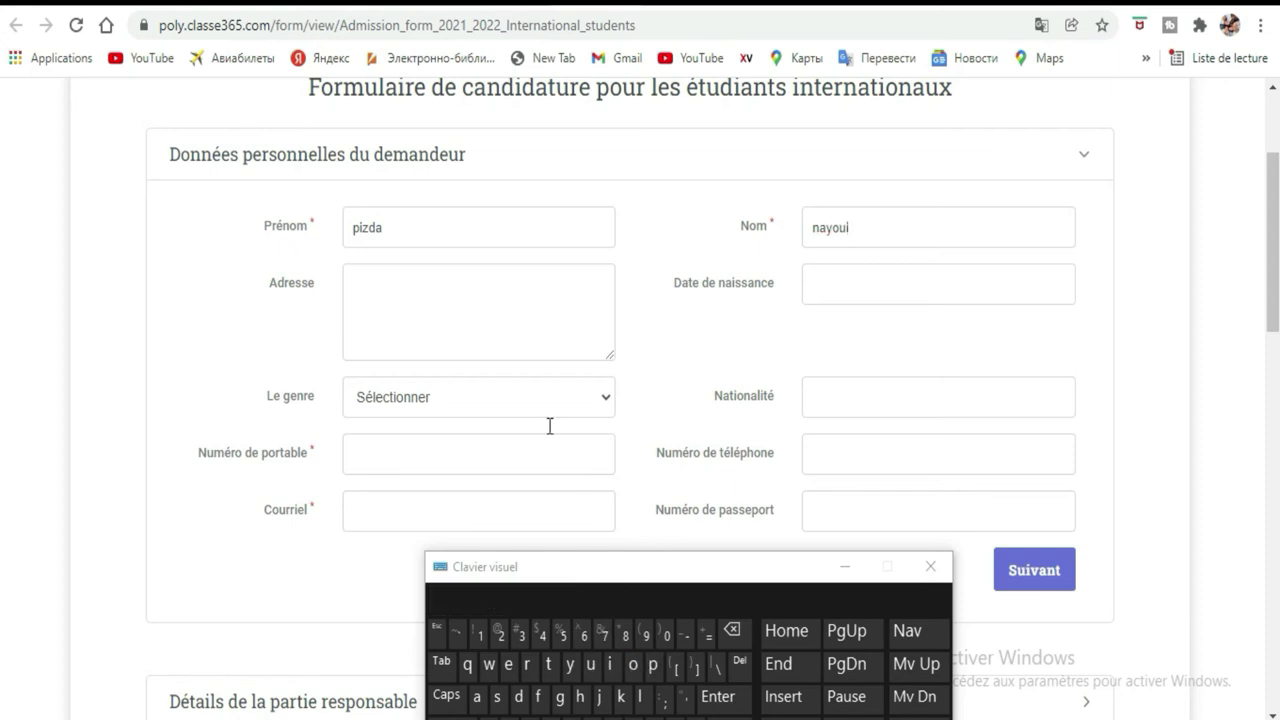
- Fill in the applicant's postal address in the Adresse field, moving the on-screen keyboard clear of it
{"action": "left_click", "coordinate": [425, 307]}
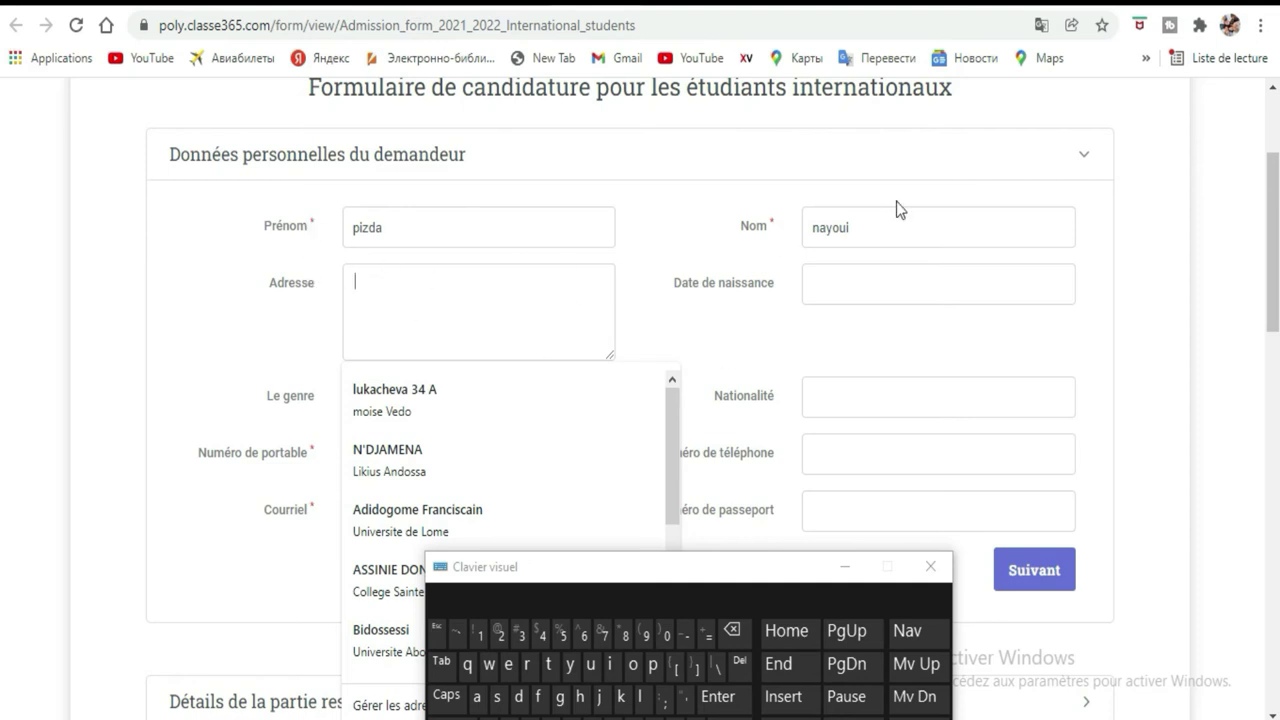
{"action": "left_click_drag", "start_coordinate": [731, 571], "coordinate": [810, 337]}
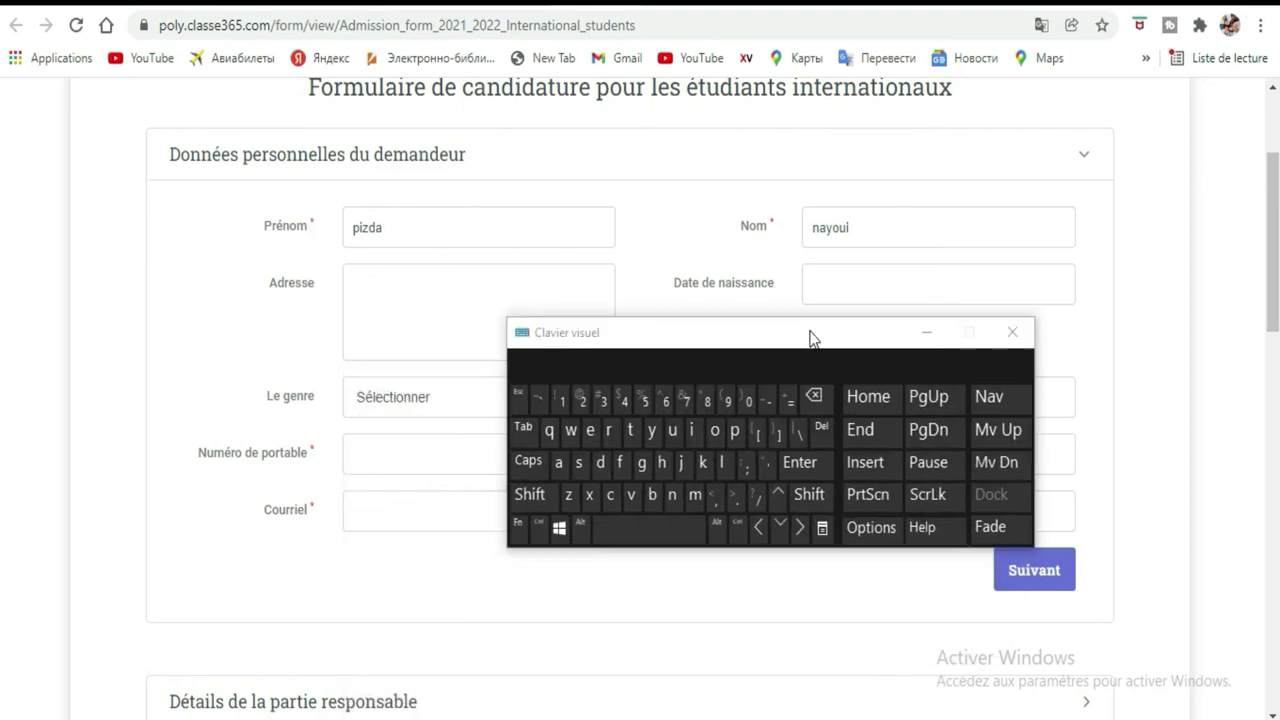
{"action": "left_click", "coordinate": [563, 401]}
{"action": "left_click", "coordinate": [581, 403]}
{"action": "left_click", "coordinate": [728, 466]}
{"action": "left_click", "coordinate": [651, 430]}
{"action": "left_click", "coordinate": [701, 466]}
{"action": "left_click", "coordinate": [558, 466]}
{"action": "left_click", "coordinate": [579, 464]}
{"action": "left_click", "coordinate": [670, 466]}
{"action": "left_click", "coordinate": [590, 430]}
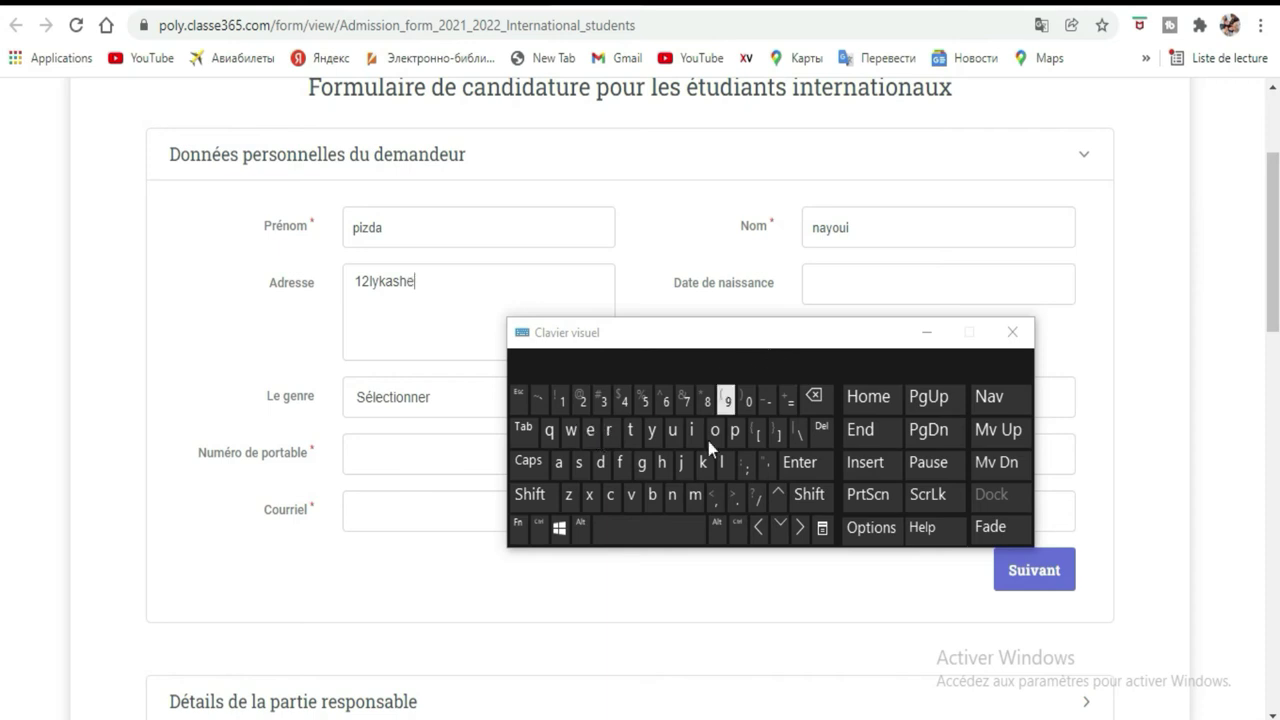
{"action": "left_click", "coordinate": [630, 500]}
{"action": "left_click", "coordinate": [560, 465]}
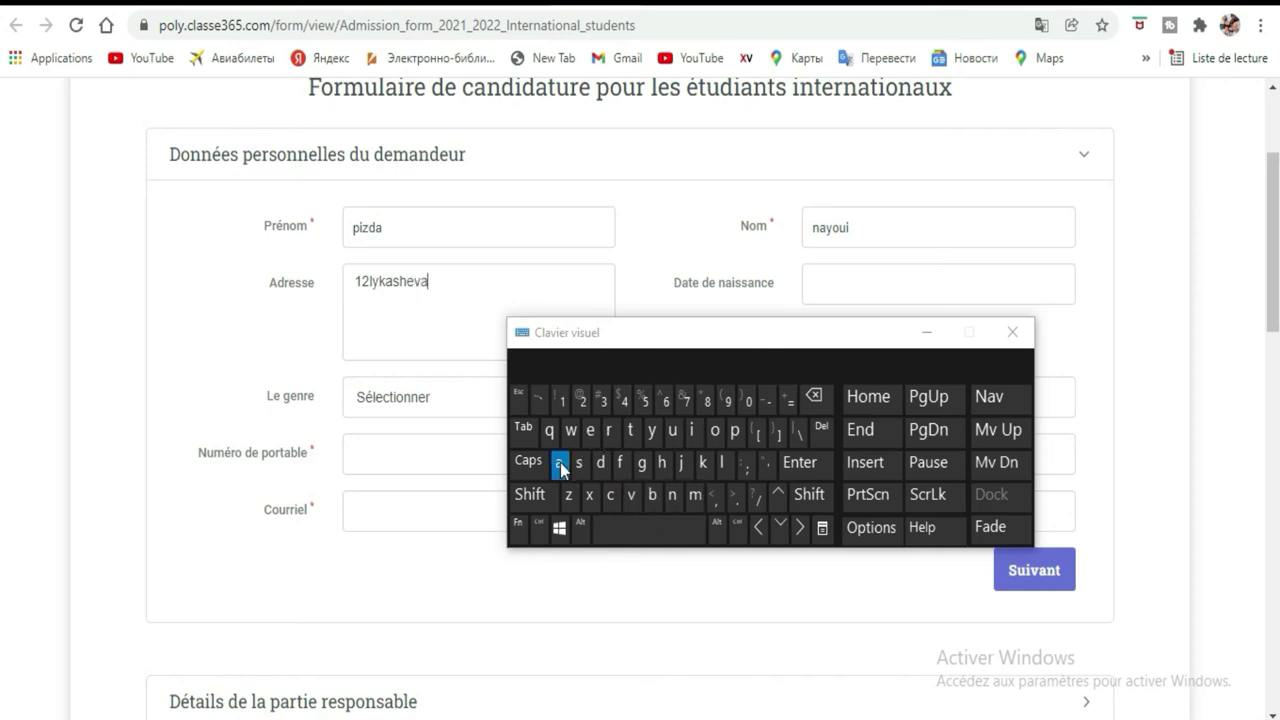
- Move the on-screen keyboard out of the way and pick the applicant's date of birth in the calendar
{"action": "left_click_drag", "start_coordinate": [749, 337], "coordinate": [593, 556]}
{"action": "left_click", "coordinate": [855, 280]}
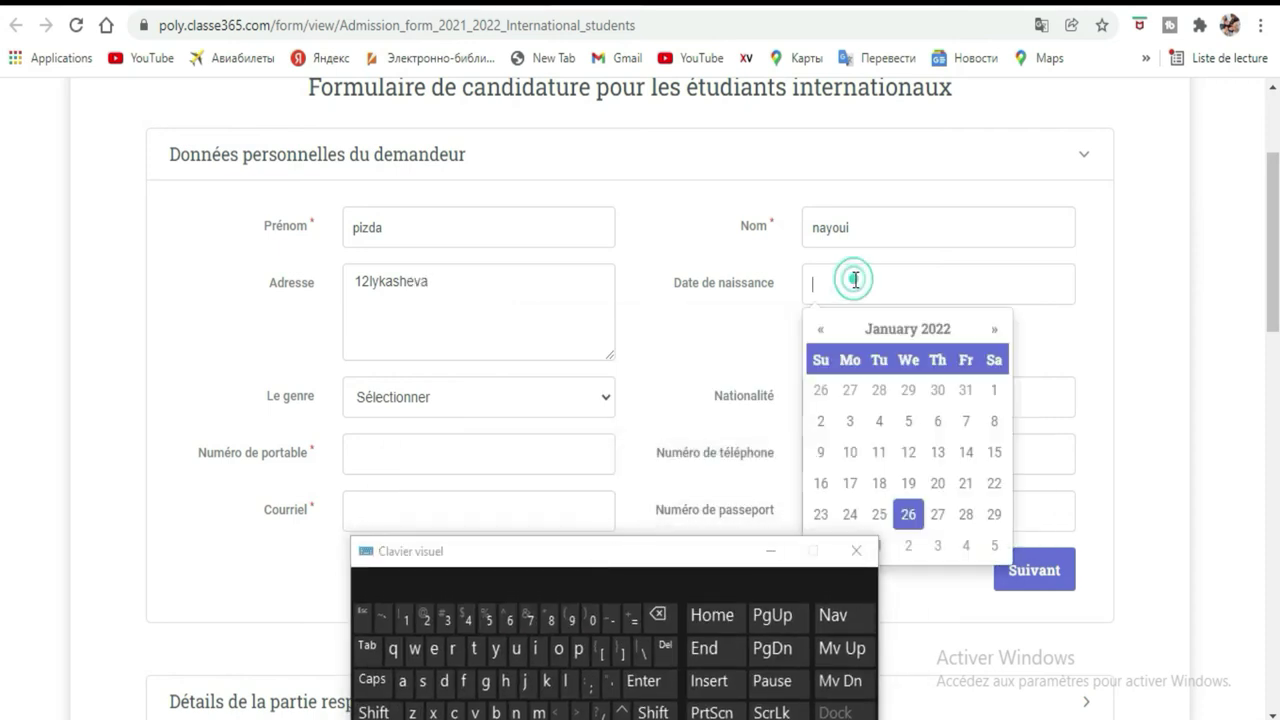
{"action": "left_click", "coordinate": [958, 338]}
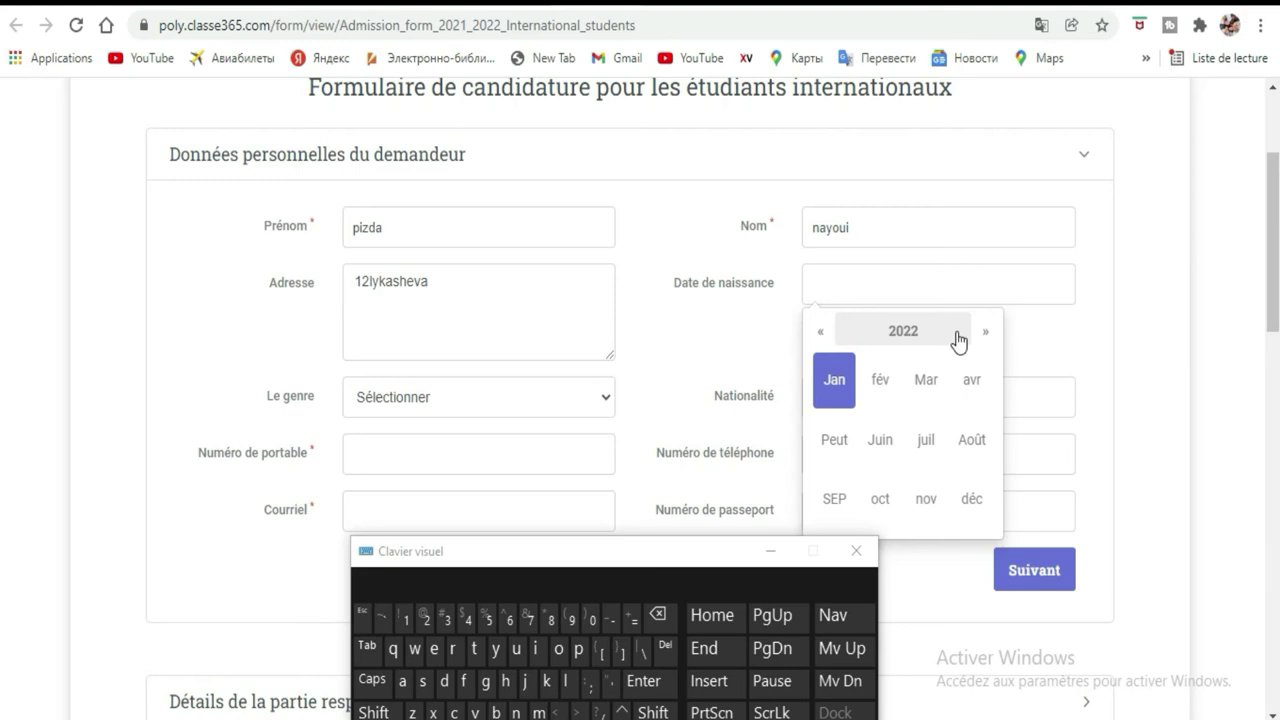
{"action": "left_click", "coordinate": [958, 338]}
{"action": "scroll", "coordinate": [914, 423], "scroll_direction": "down", "scroll_amount": 4}
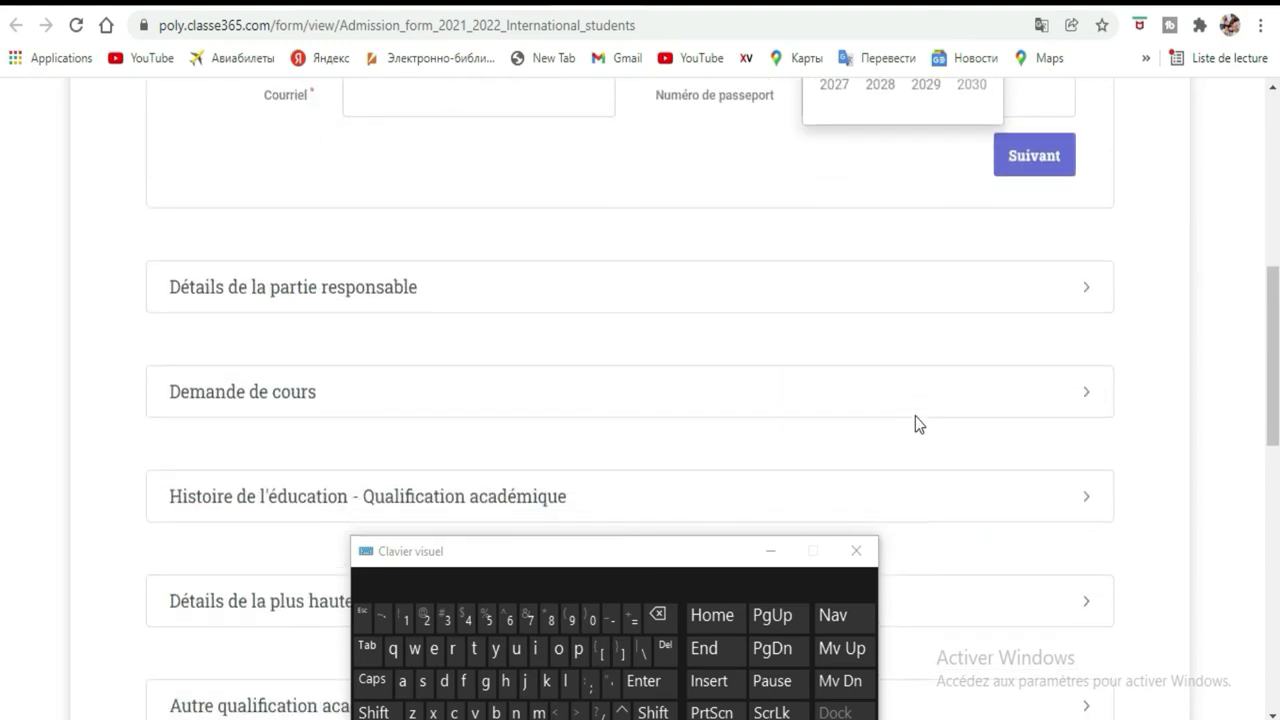
{"action": "scroll", "coordinate": [894, 240], "scroll_direction": "up", "scroll_amount": 4}
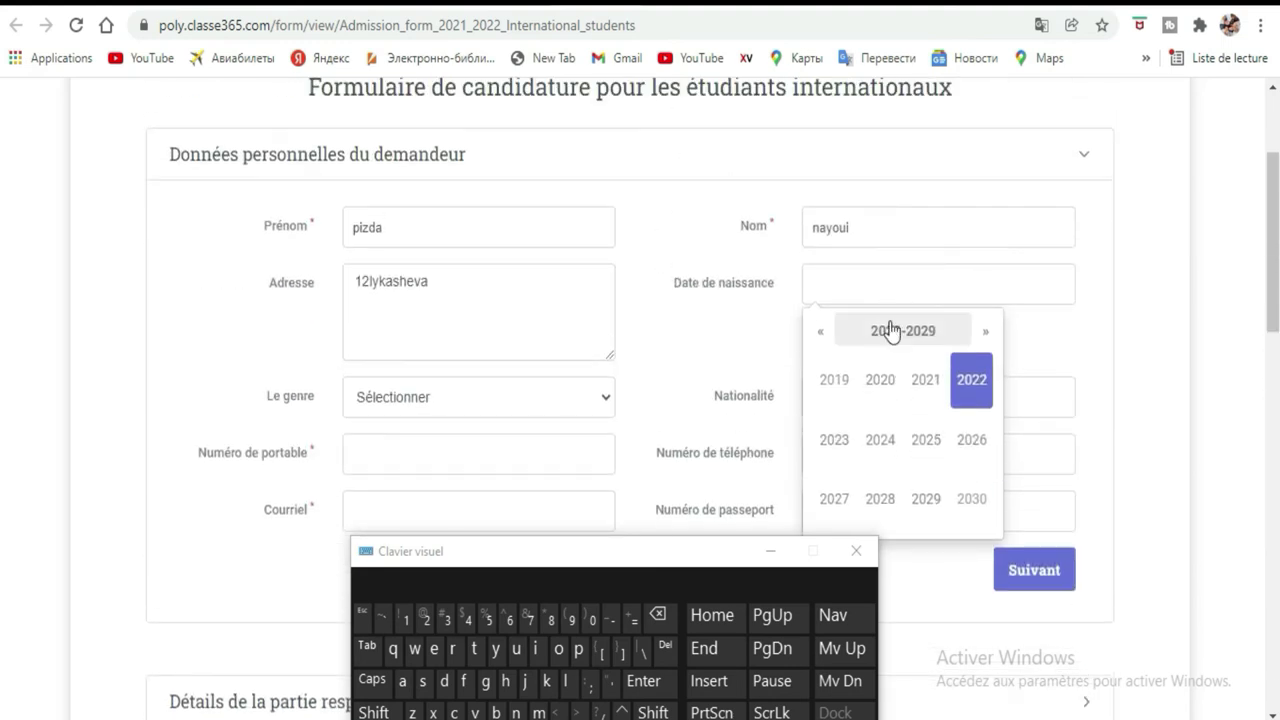
{"action": "left_click", "coordinate": [827, 336]}
{"action": "left_click", "coordinate": [827, 336]}
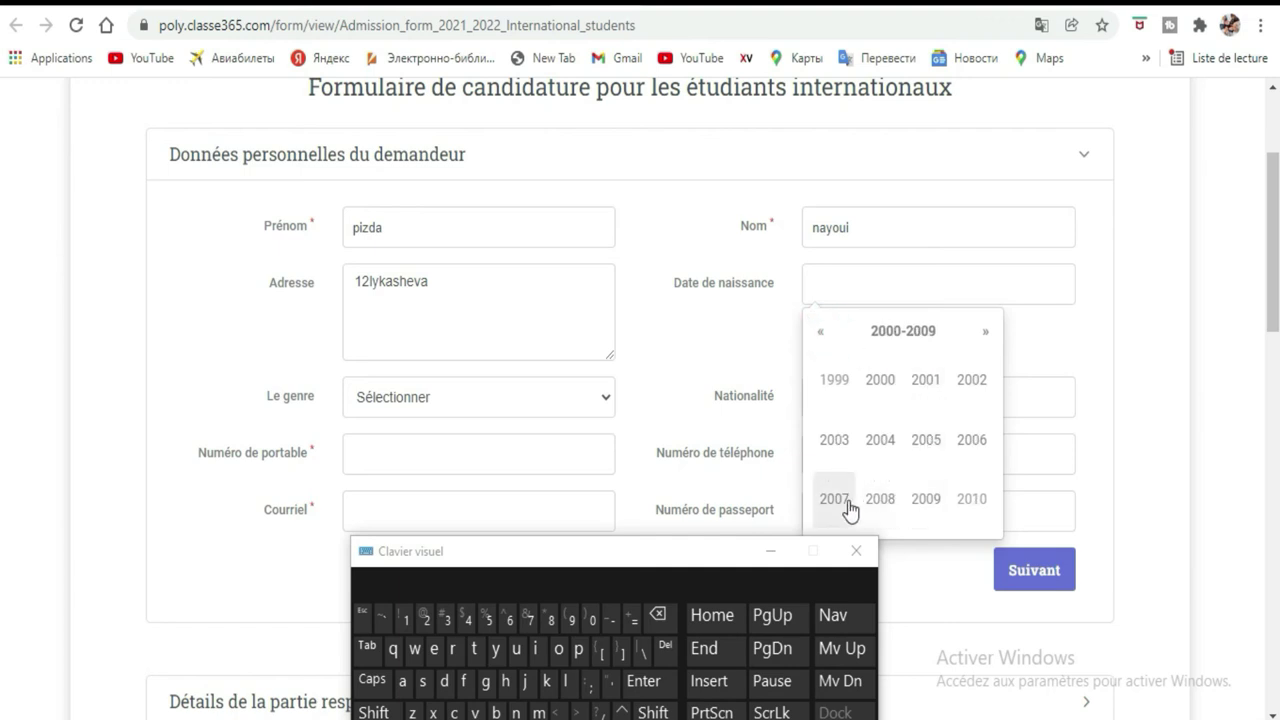
{"action": "left_click", "coordinate": [888, 445]}
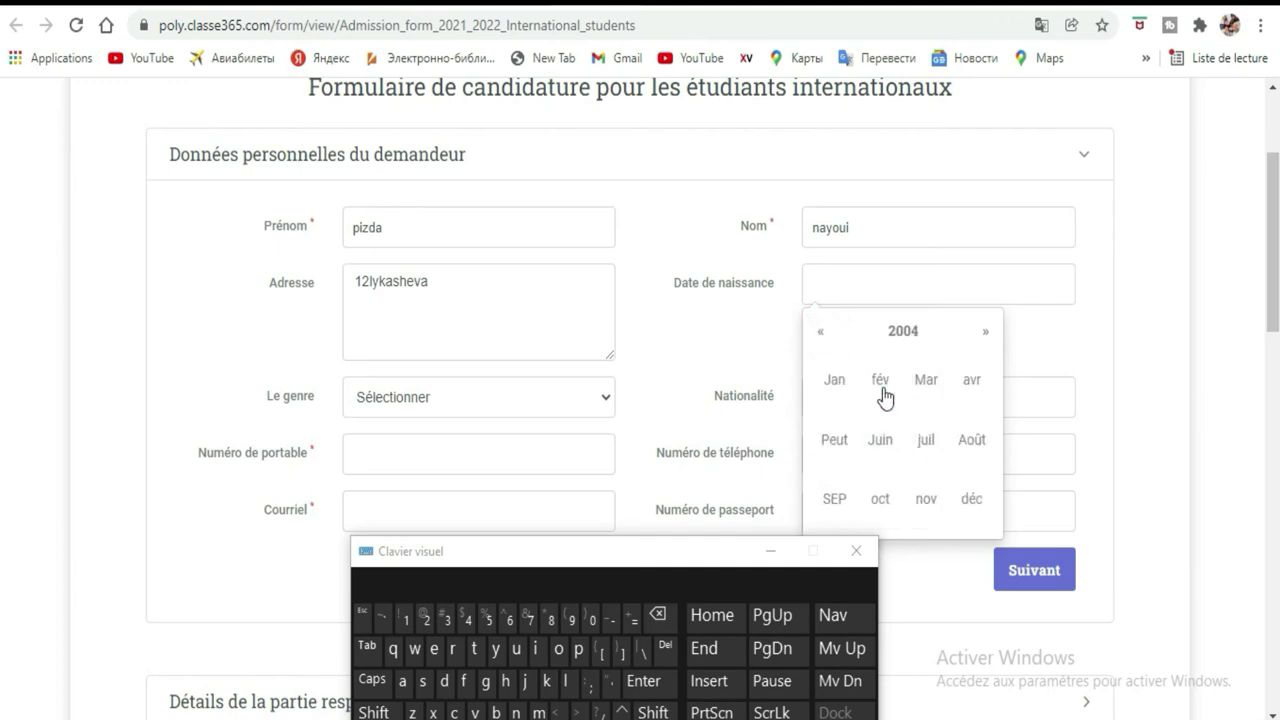
{"action": "left_click", "coordinate": [884, 392]}
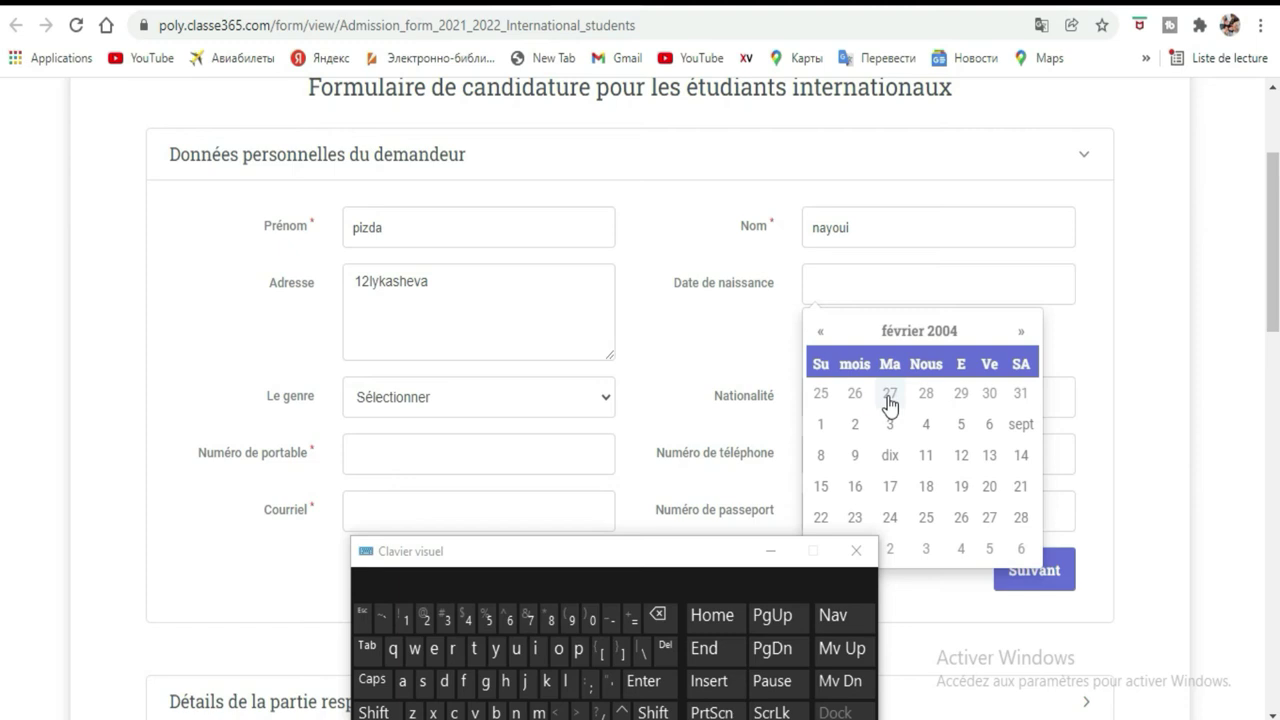
{"action": "left_click", "coordinate": [890, 400]}
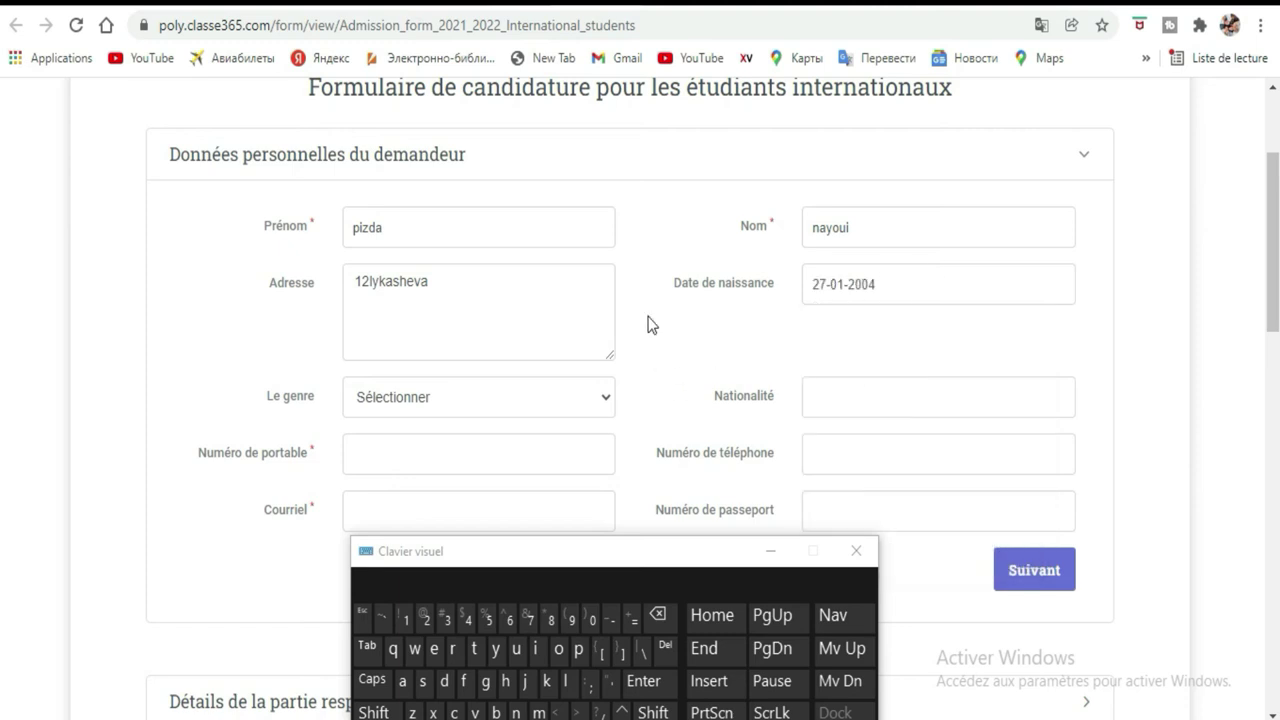
- Set the applicant's gender (Le genre) to Homme
{"action": "scroll", "coordinate": [648, 323], "scroll_direction": "down", "scroll_amount": 2}
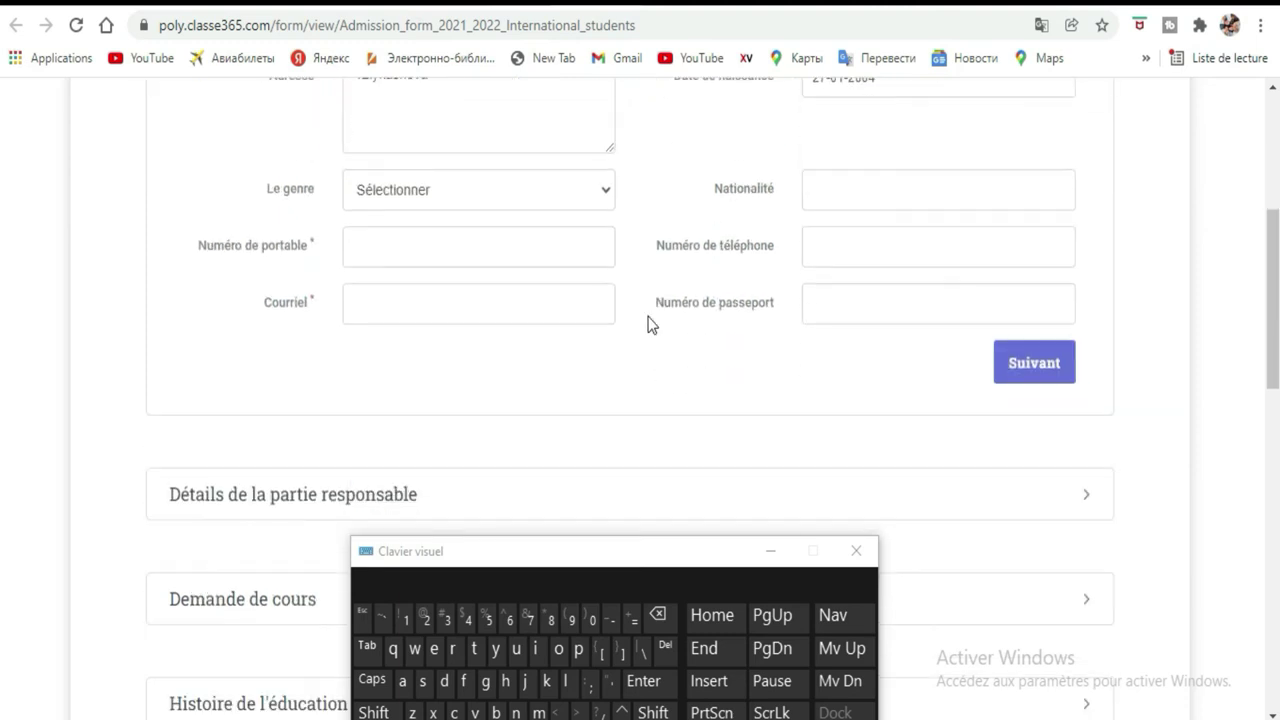
{"action": "left_click", "coordinate": [439, 201]}
{"action": "left_click", "coordinate": [412, 240]}
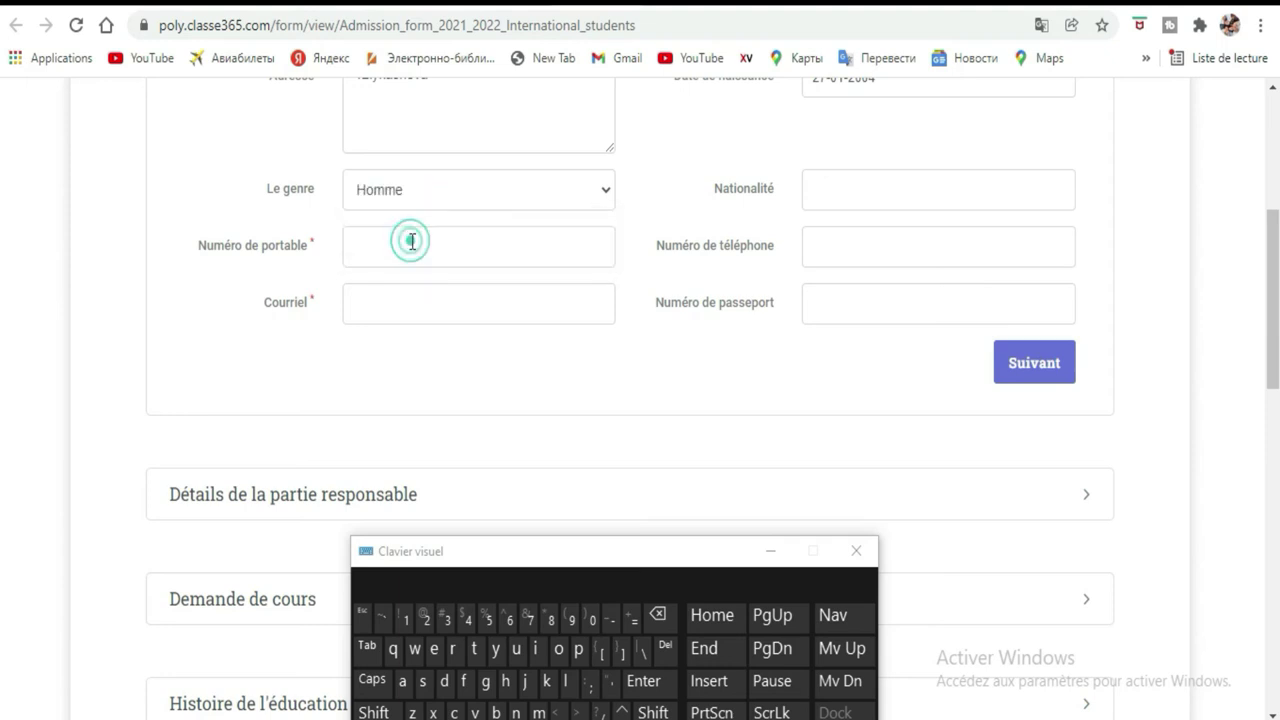
- Set the applicant's nationality (Nationalité) to Côte d'Ivoire from the saved suggestions
{"action": "left_click", "coordinate": [929, 193]}
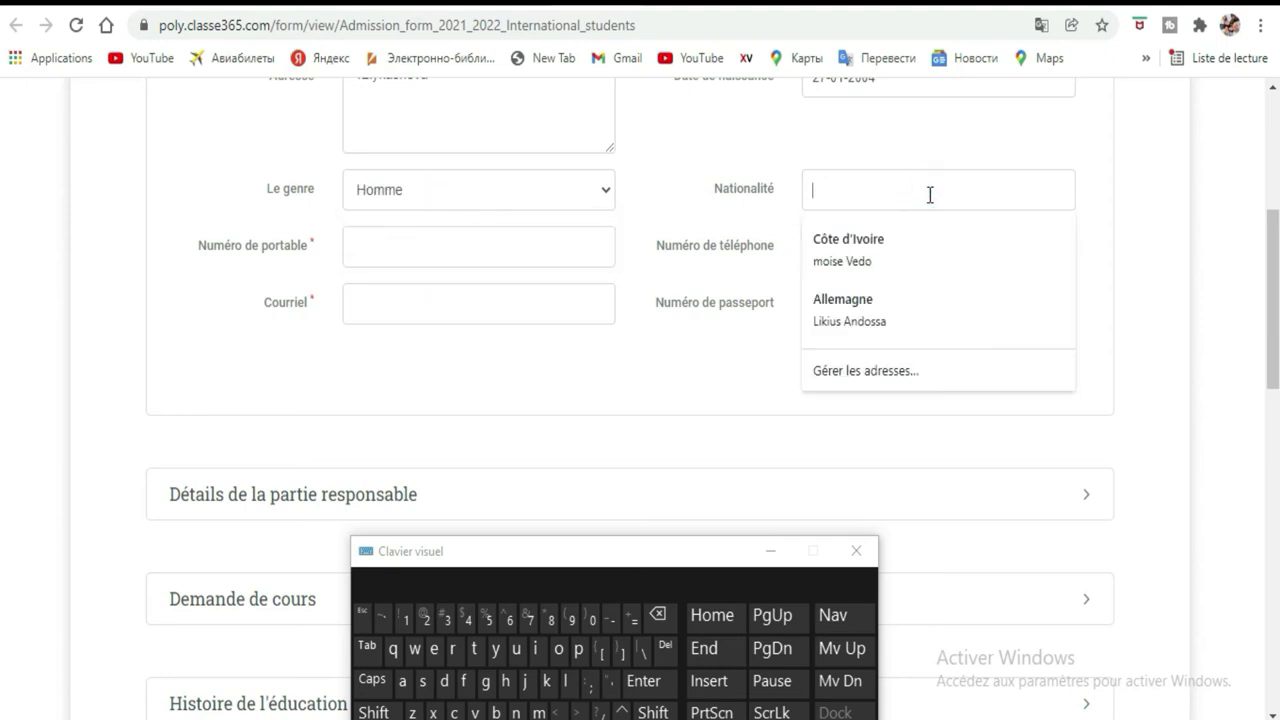
{"action": "left_click", "coordinate": [894, 274]}
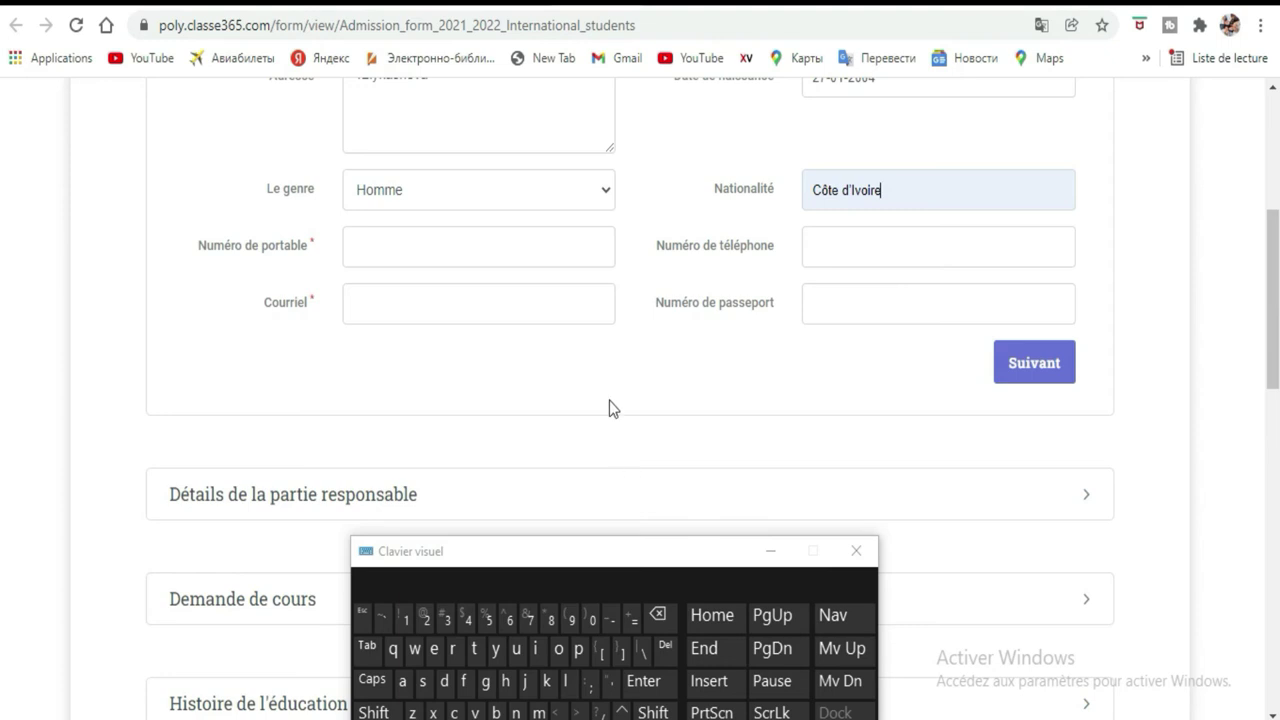
- Move the on-screen keyboard nearer the fields and enter the applicant's mobile number, with country code, in Numéro de portable
{"action": "left_click", "coordinate": [423, 246]}
{"action": "left_click_drag", "start_coordinate": [474, 558], "coordinate": [465, 348]}
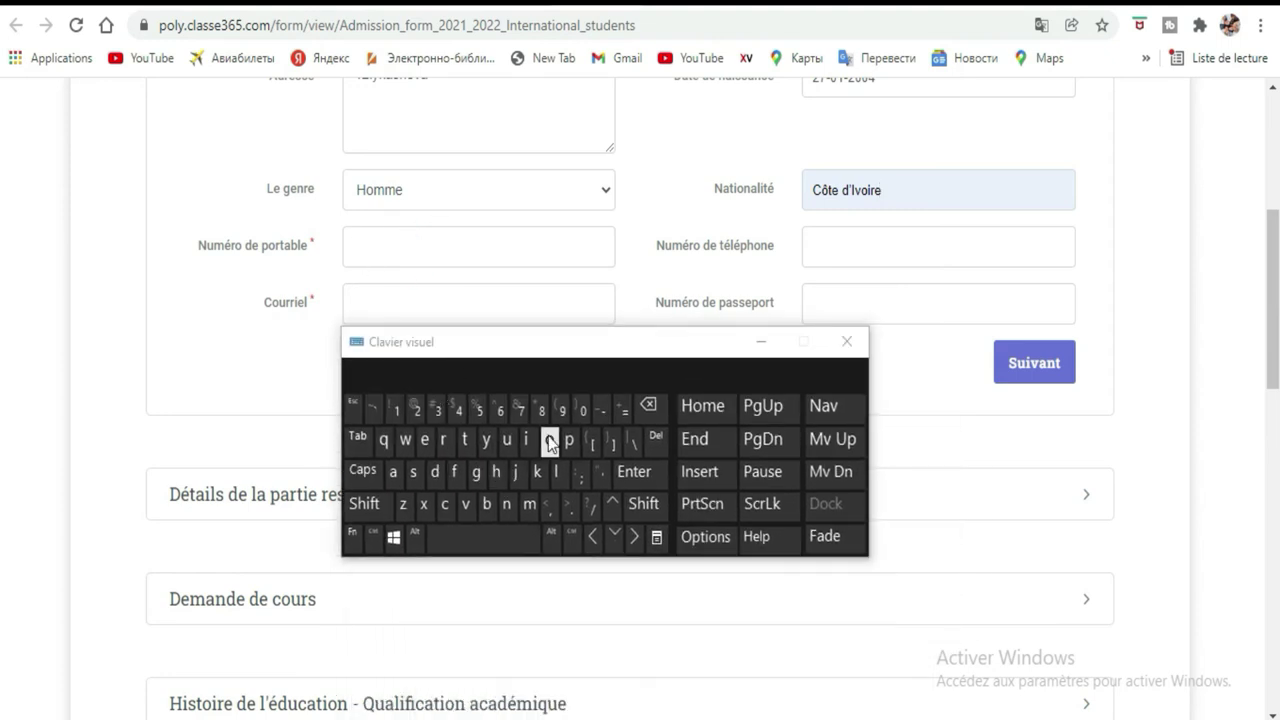
{"action": "left_click", "coordinate": [365, 503]}
{"action": "left_click", "coordinate": [617, 410]}
{"action": "left_click", "coordinate": [423, 415]}
{"action": "left_click", "coordinate": [423, 415]}
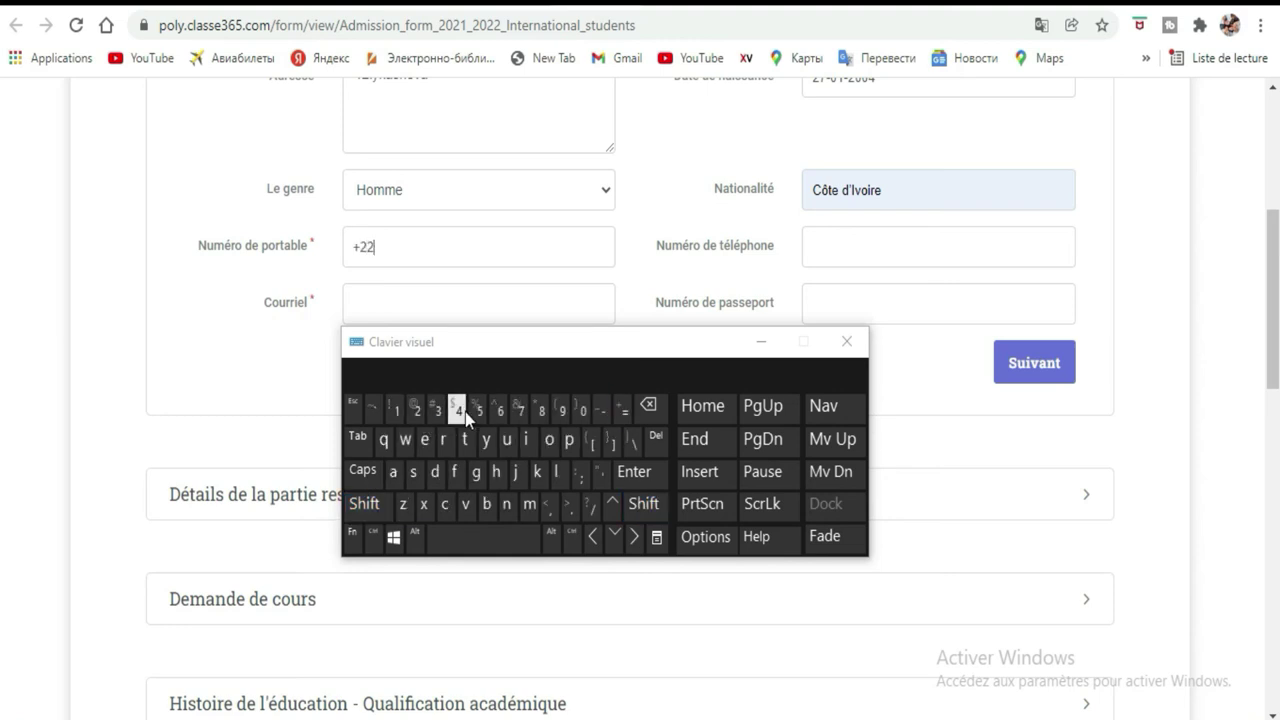
{"action": "left_click", "coordinate": [479, 410]}
{"action": "left_click", "coordinate": [583, 410]}
{"action": "left_click", "coordinate": [519, 412]}
{"action": "left_click", "coordinate": [480, 414]}
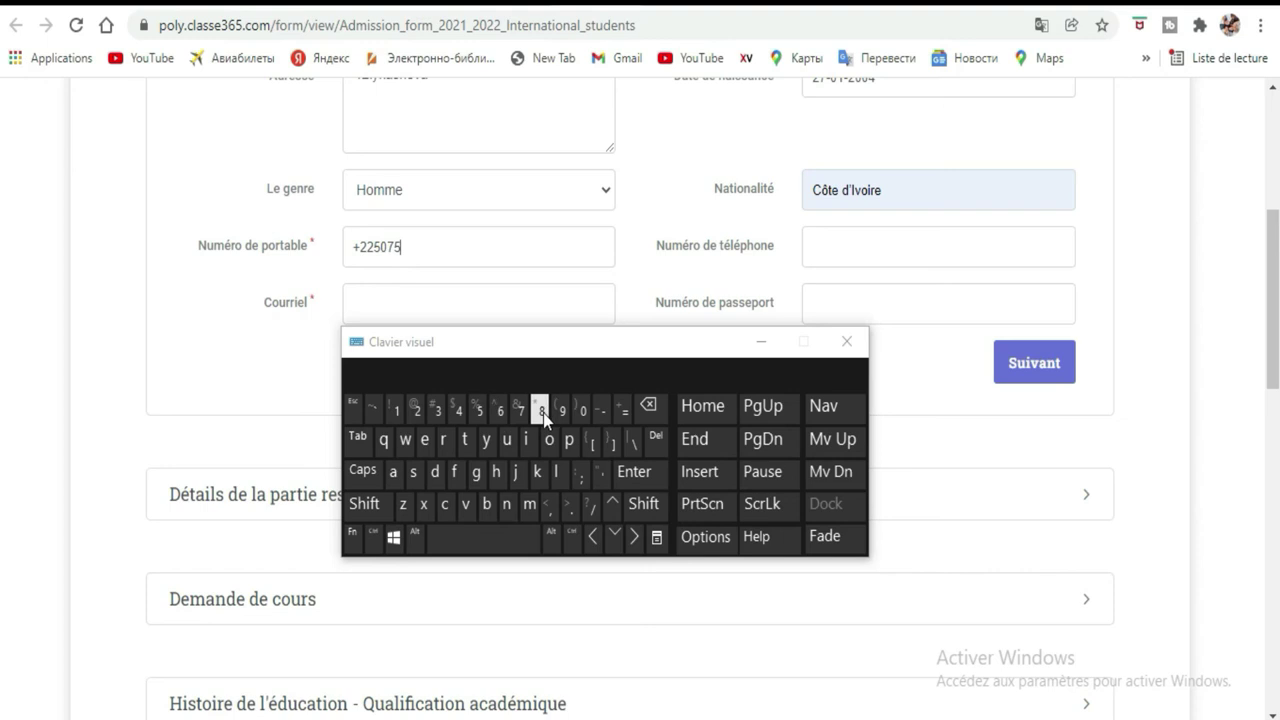
{"action": "left_click", "coordinate": [558, 412]}
{"action": "left_click", "coordinate": [436, 412]}
{"action": "left_click", "coordinate": [436, 412]}
{"action": "left_click", "coordinate": [398, 412]}
{"action": "left_click", "coordinate": [416, 412]}
{"action": "left_click", "coordinate": [458, 412]}
{"action": "left_click", "coordinate": [458, 412]}
- Leave Numéro de téléphone empty and enter the applicant's e-mail address in the Courriel field, dismissing the advertising notification
{"action": "left_click", "coordinate": [851, 246]}
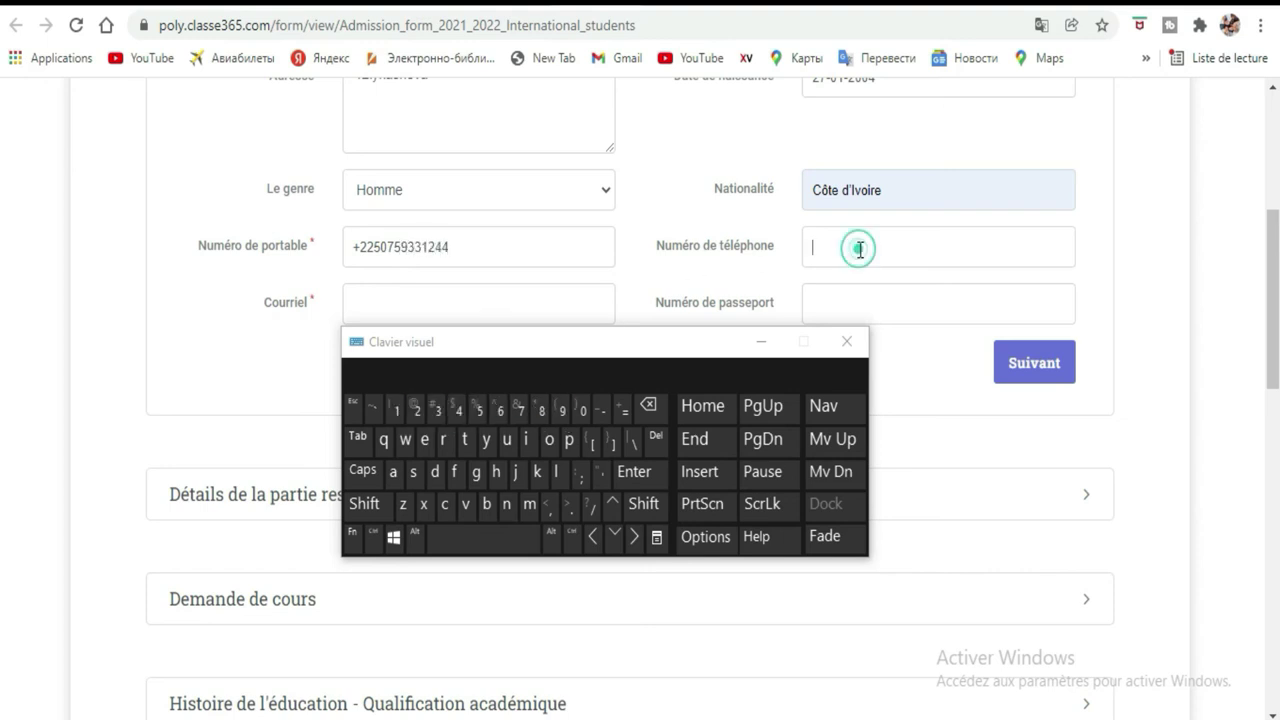
{"action": "scroll", "coordinate": [560, 225], "scroll_direction": "down", "scroll_amount": 1}
{"action": "left_click", "coordinate": [494, 201]}
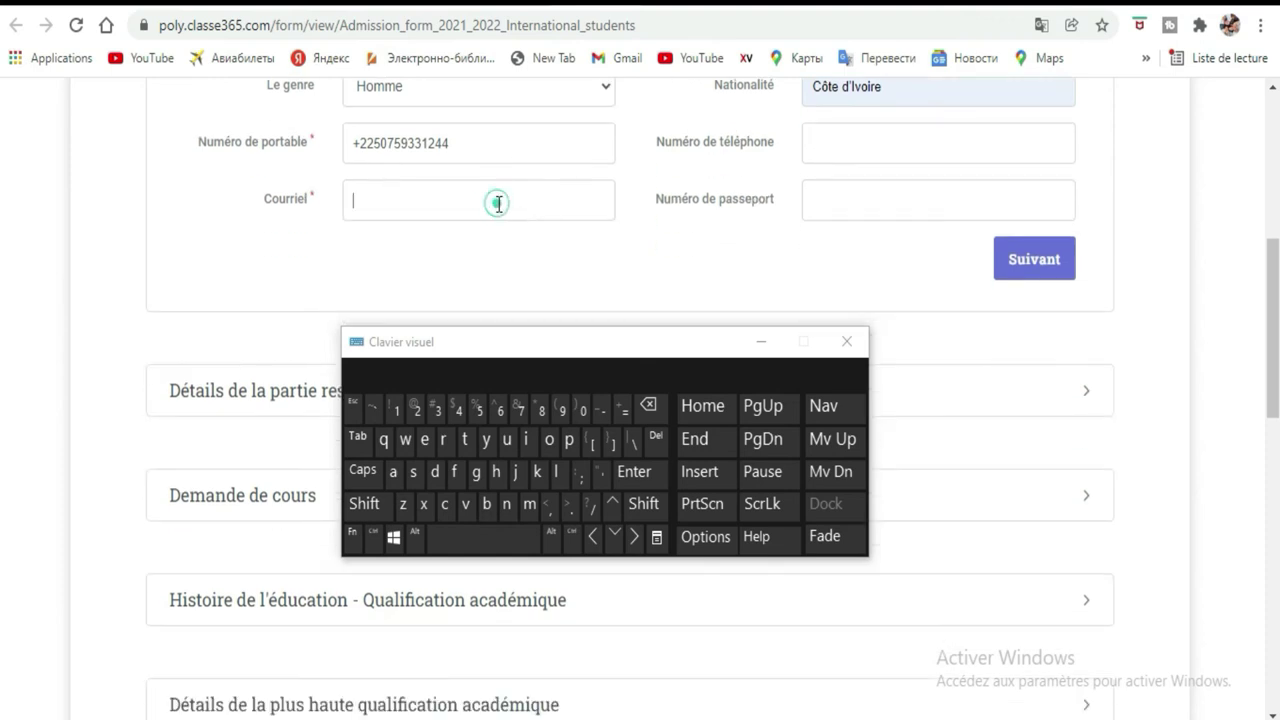
{"action": "left_click", "coordinate": [530, 504]}
{"action": "left_click", "coordinate": [549, 439]}
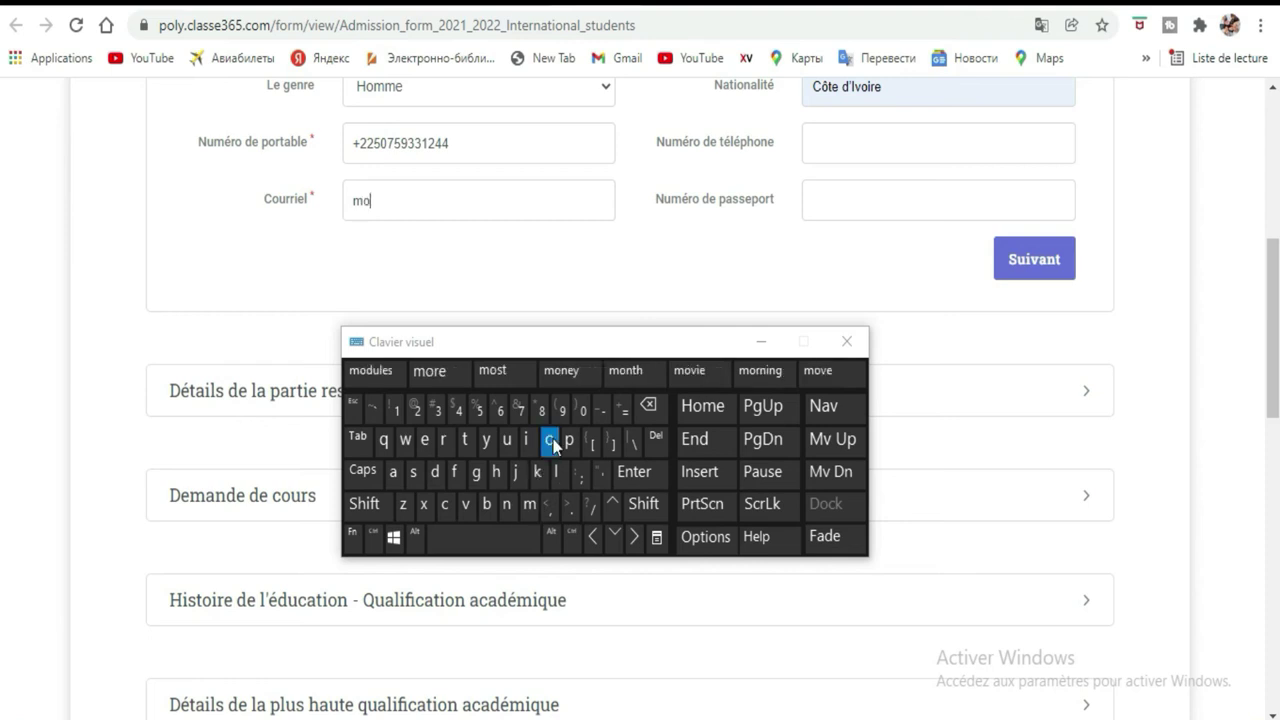
{"action": "left_click", "coordinate": [513, 504]}
{"action": "left_click", "coordinate": [433, 471]}
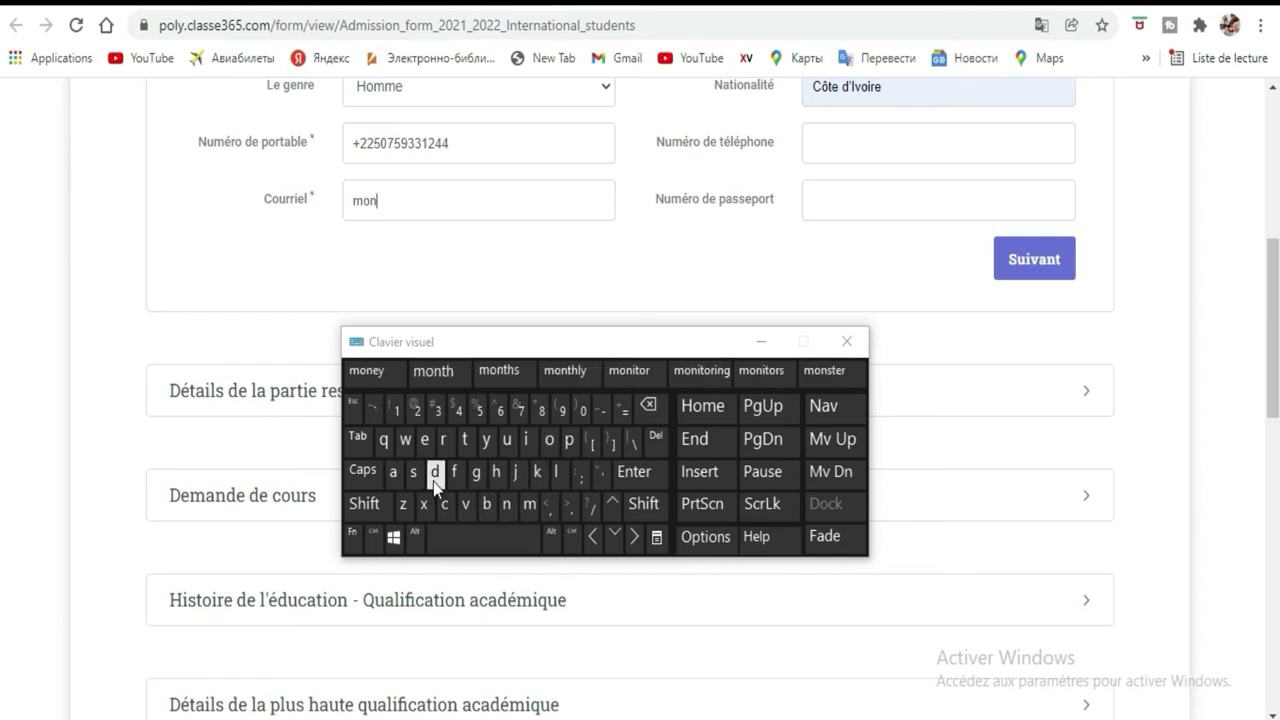
{"action": "left_click", "coordinate": [433, 447]}
{"action": "left_click", "coordinate": [487, 504]}
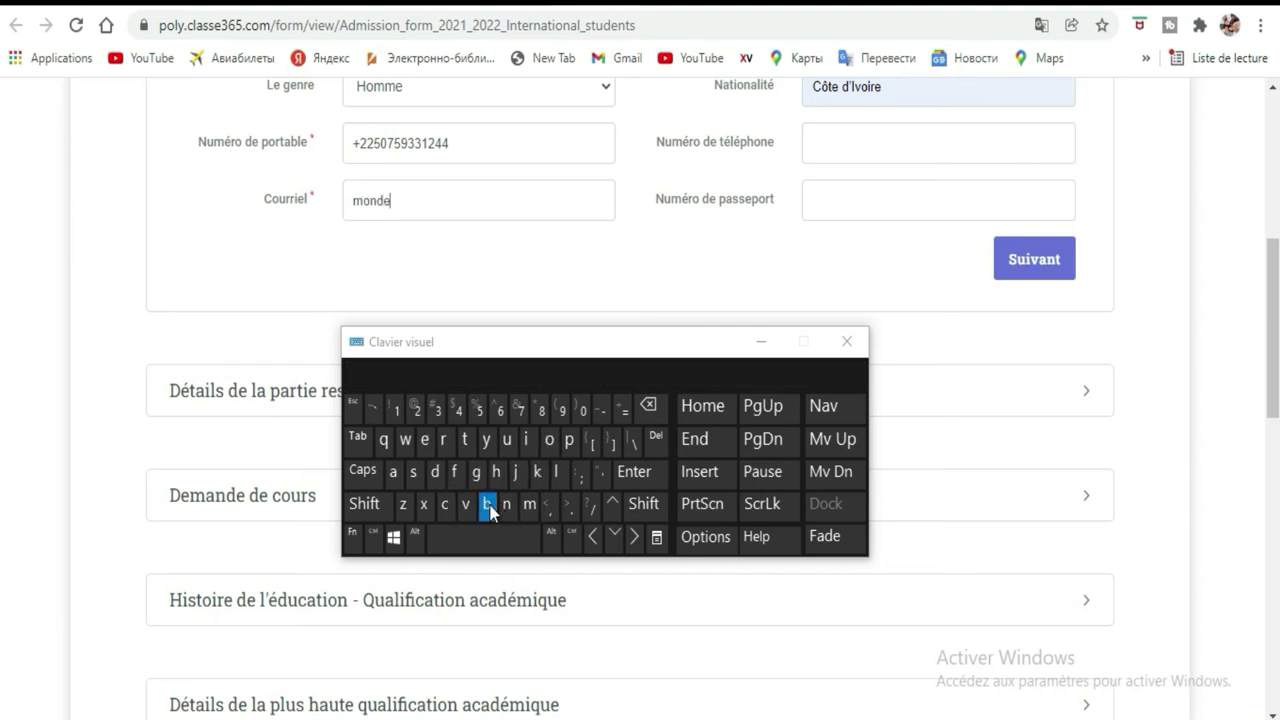
{"action": "left_click", "coordinate": [550, 440]}
{"action": "left_click", "coordinate": [507, 440]}
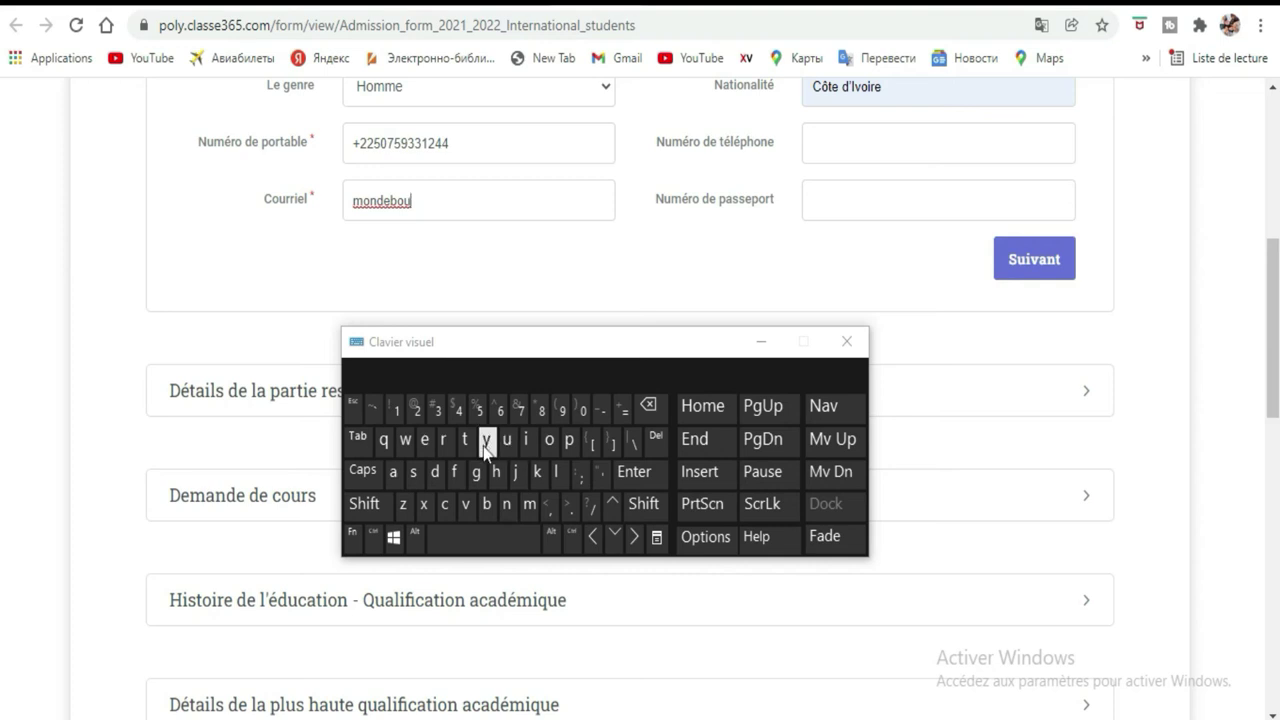
{"action": "left_click", "coordinate": [443, 440]}
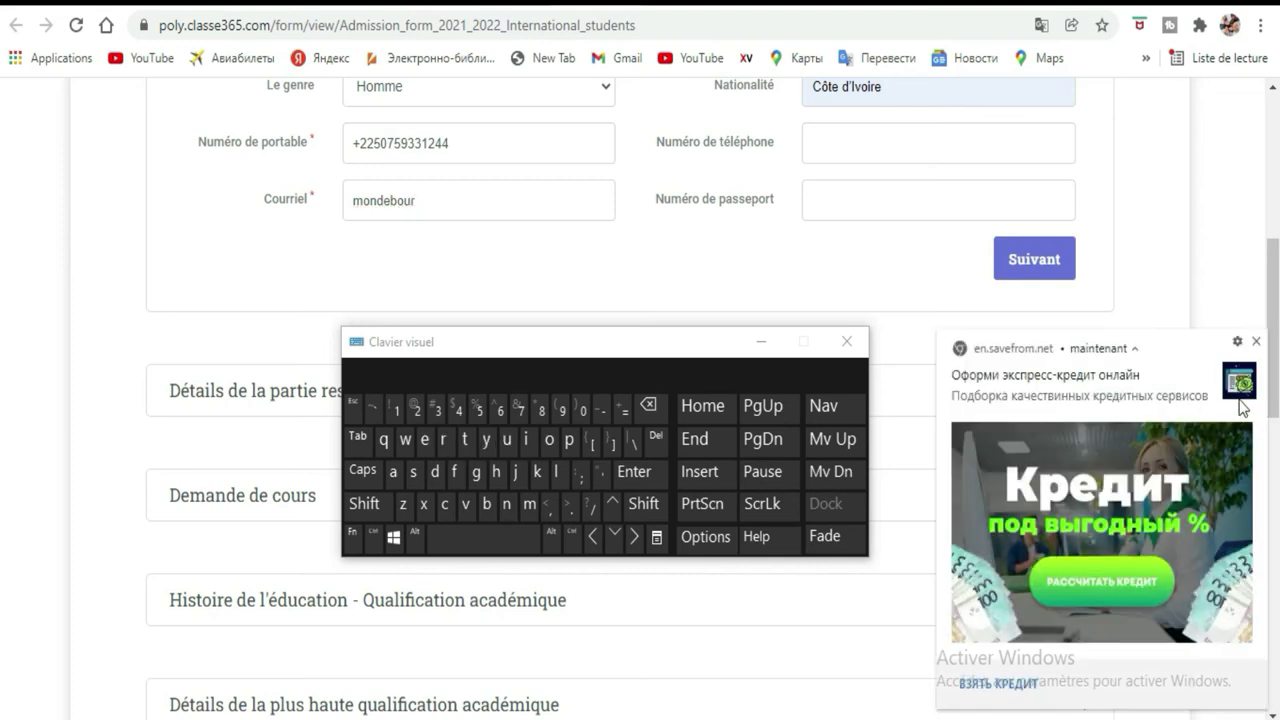
{"action": "left_click", "coordinate": [1256, 341]}
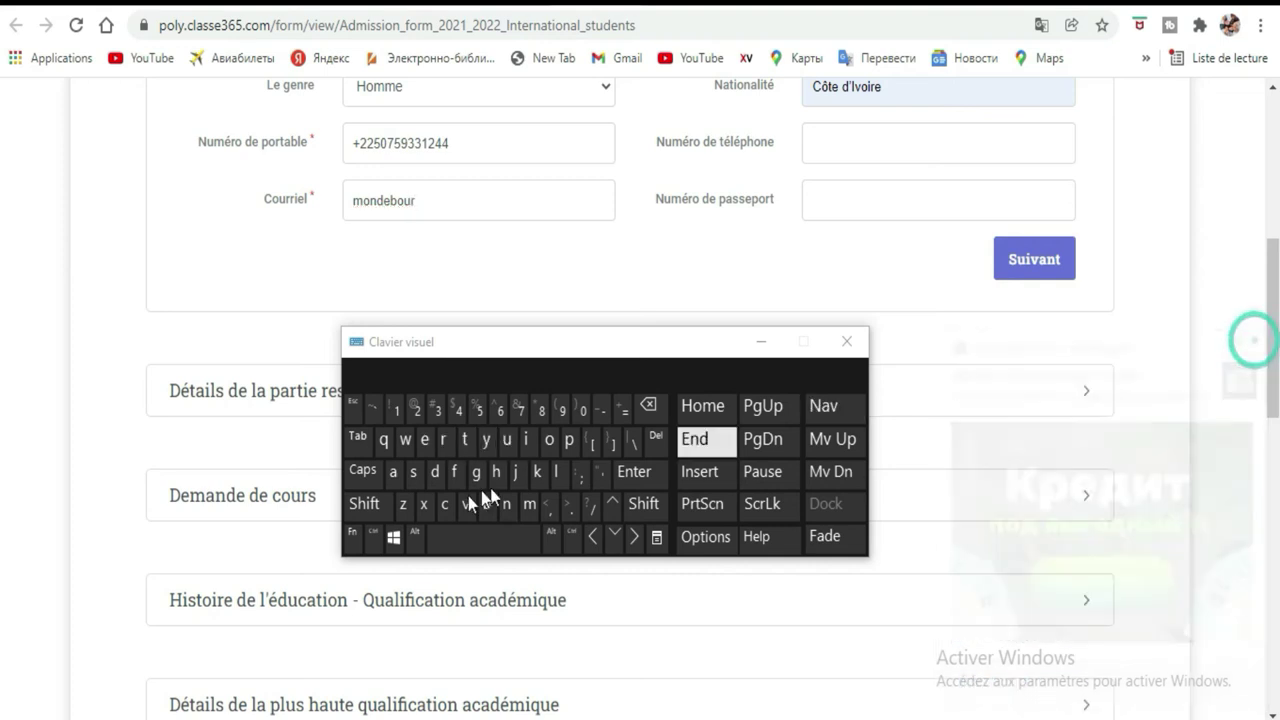
{"action": "left_click", "coordinate": [419, 467]}
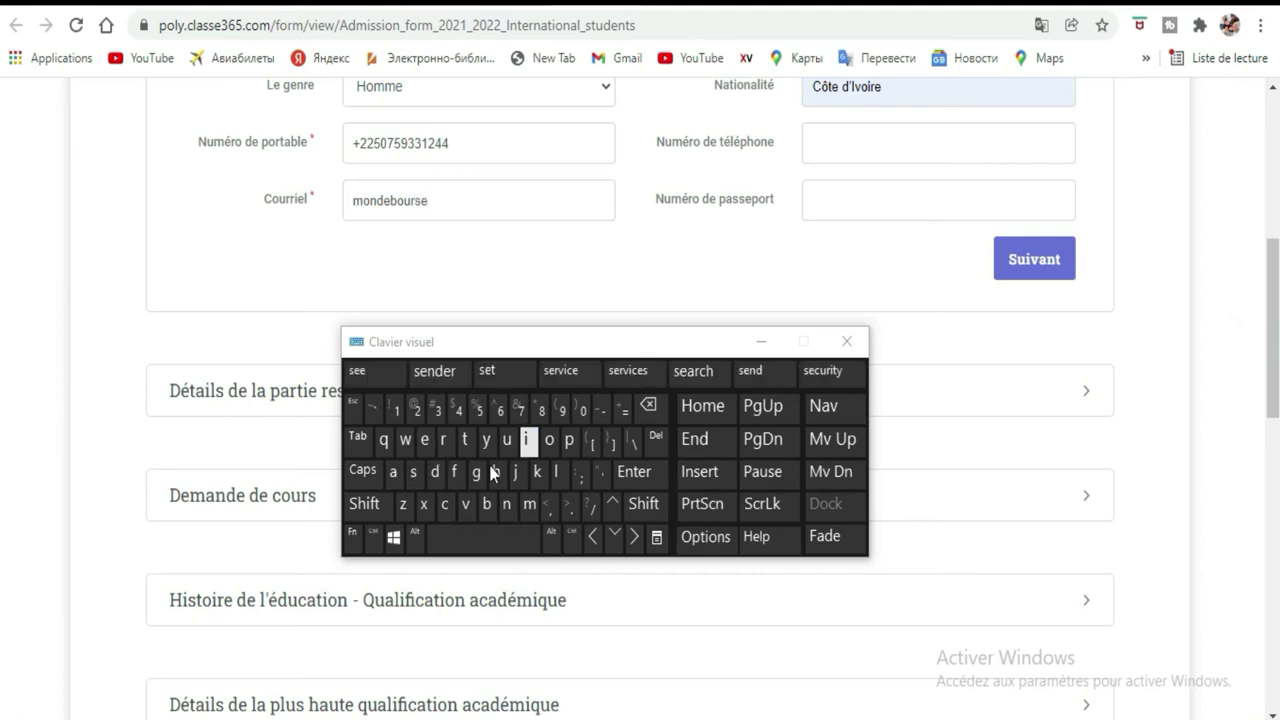
{"action": "left_click", "coordinate": [364, 503]}
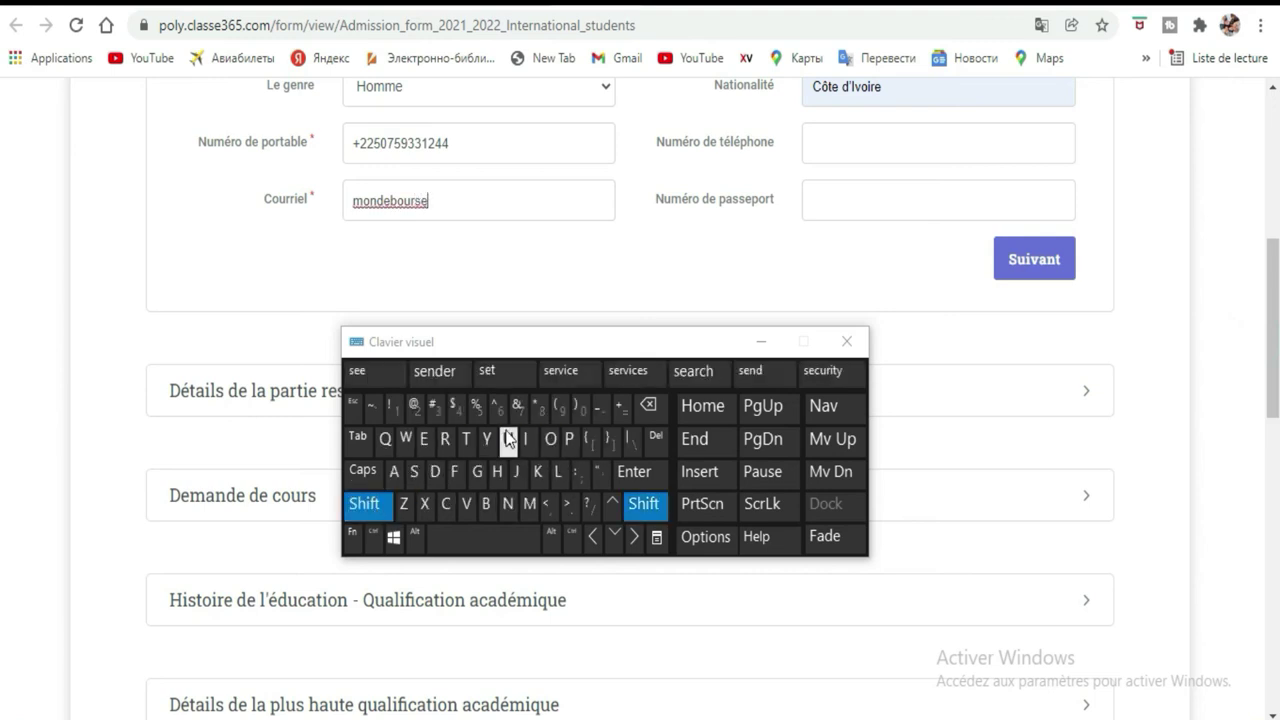
{"action": "left_click", "coordinate": [416, 407]}
{"action": "left_click", "coordinate": [480, 478]}
{"action": "left_click", "coordinate": [529, 504]}
{"action": "left_click", "coordinate": [392, 471]}
{"action": "left_click", "coordinate": [557, 472]}
{"action": "left_click", "coordinate": [568, 505]}
{"action": "left_click", "coordinate": [446, 505]}
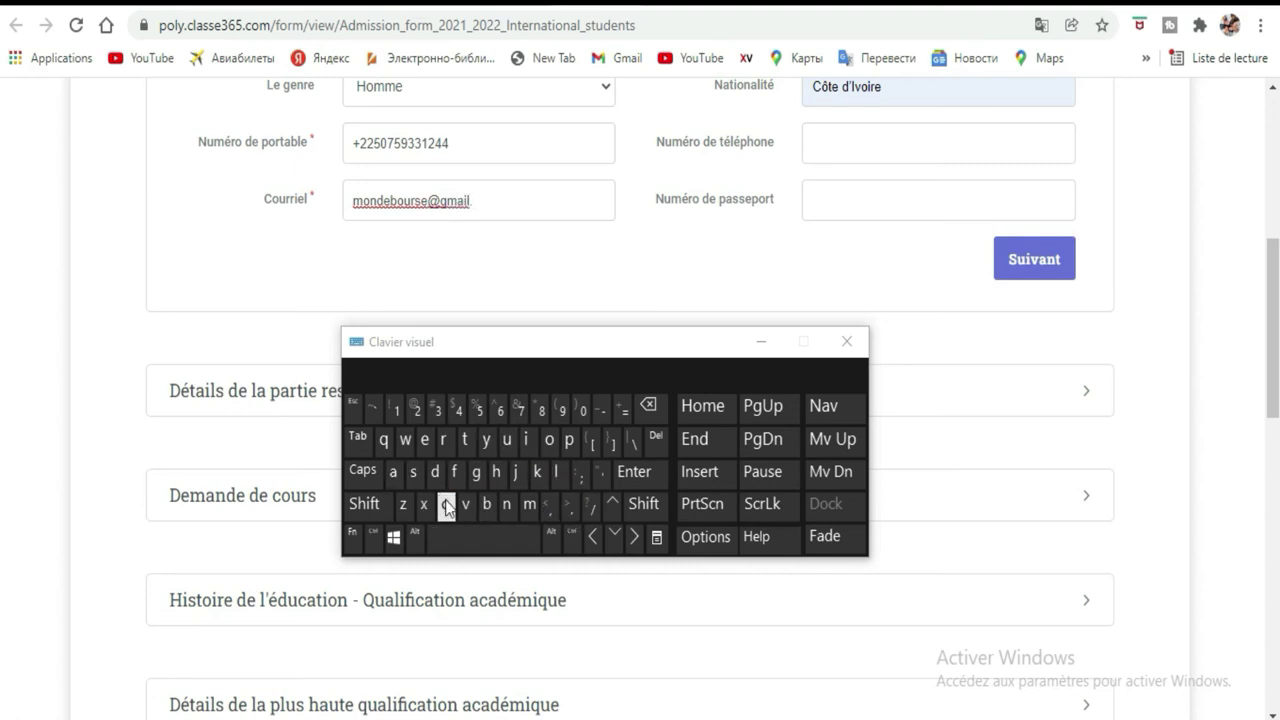
{"action": "left_click", "coordinate": [550, 441]}
{"action": "left_click", "coordinate": [531, 504]}
- Enter the applicant's passport number in Numéro de passeport and continue to the Détails de la partie responsable section
{"action": "left_click", "coordinate": [859, 215]}
{"action": "left_click", "coordinate": [477, 410]}
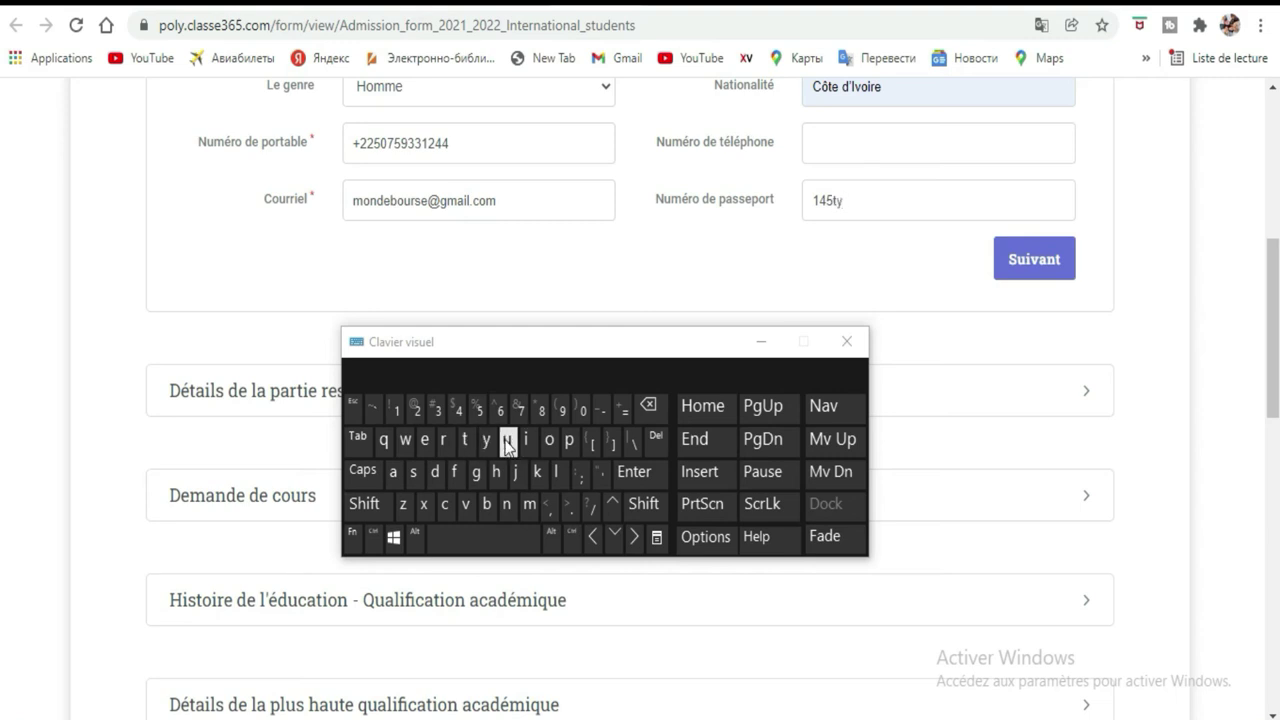
{"action": "left_click", "coordinate": [538, 410]}
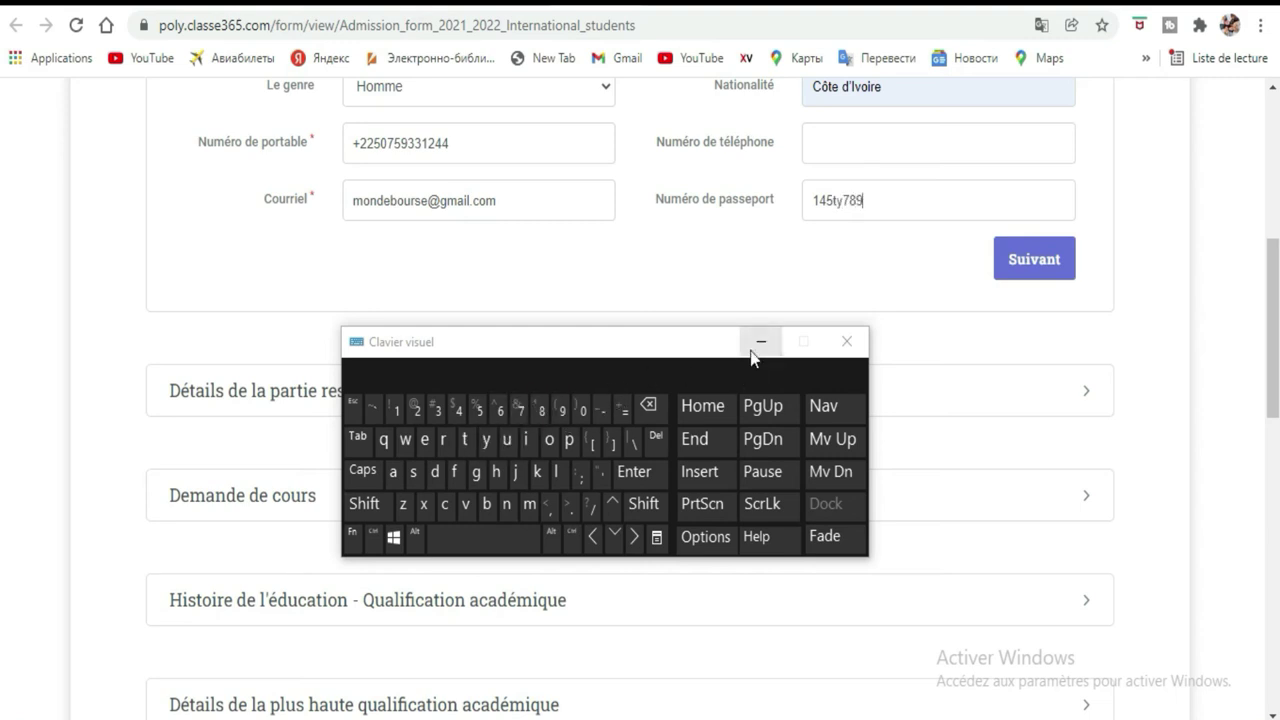
{"action": "left_click_drag", "start_coordinate": [691, 346], "coordinate": [693, 443]}
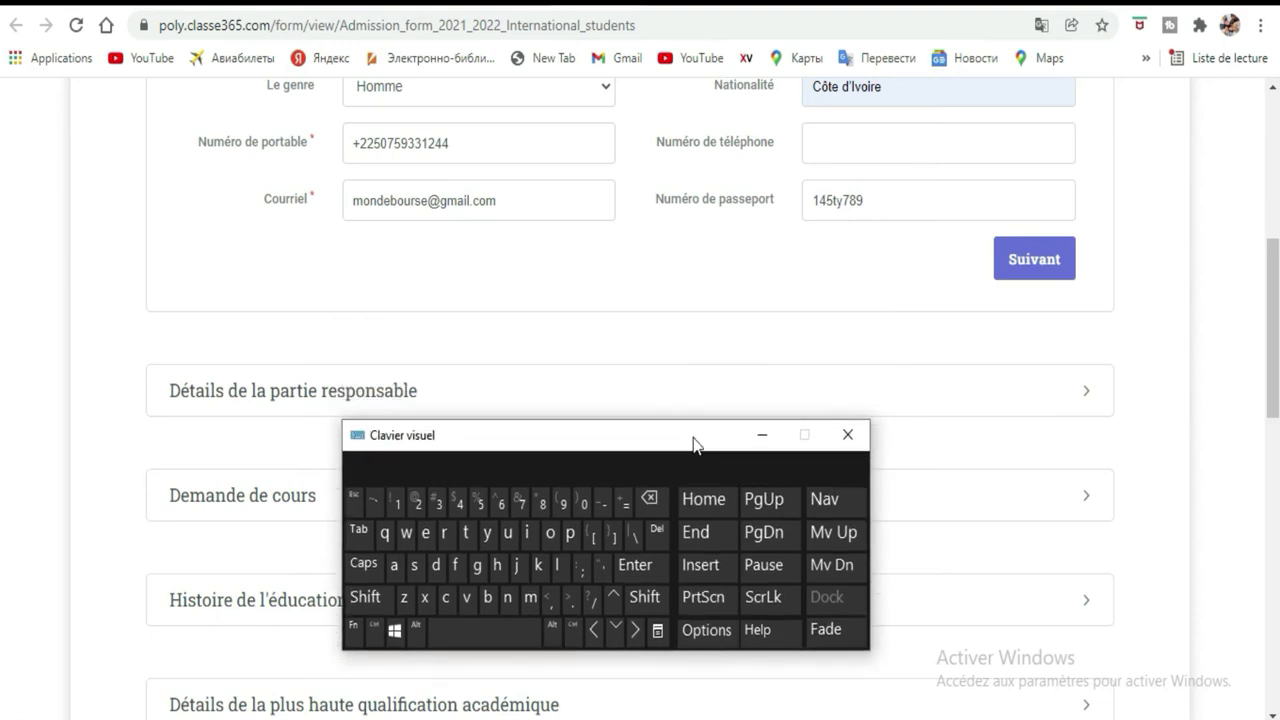
{"action": "left_click", "coordinate": [1027, 279]}
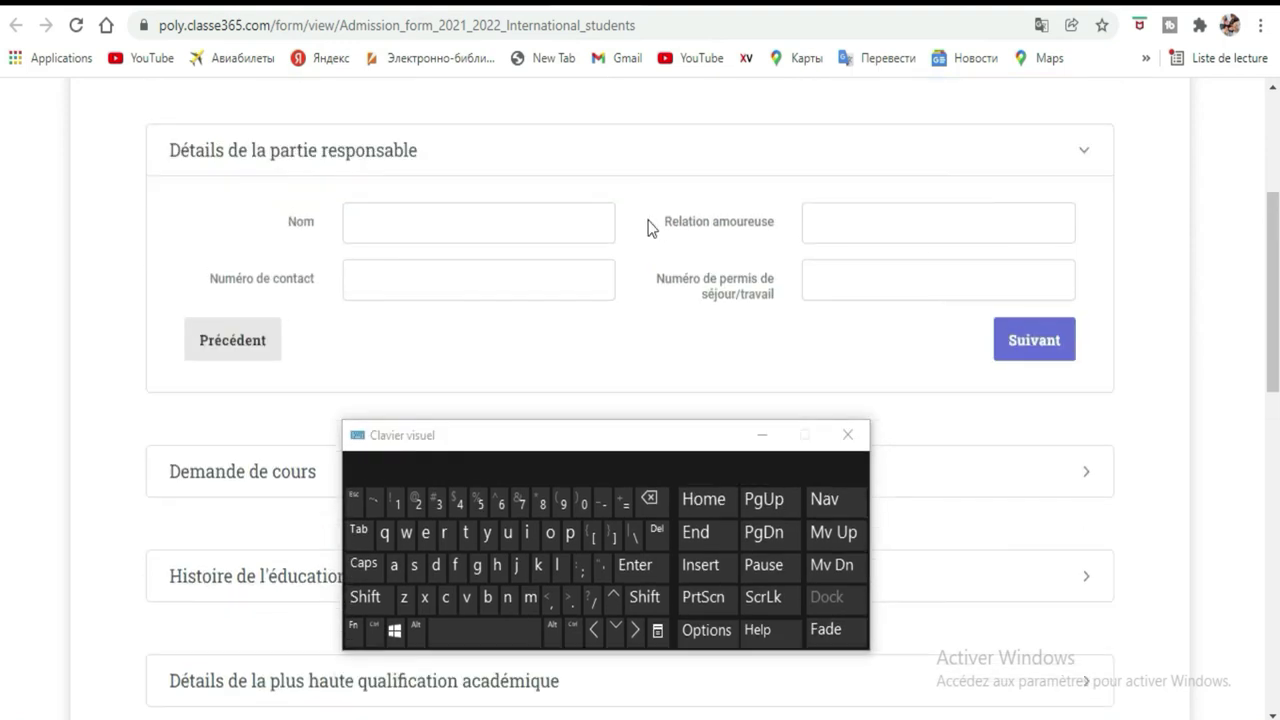
- Examine the fields of the Détails de la partie responsable section and the form sections around it
{"action": "scroll", "coordinate": [648, 228], "scroll_direction": "up", "scroll_amount": 2}
{"action": "scroll", "coordinate": [648, 228], "scroll_direction": "down", "scroll_amount": 4}
{"action": "scroll", "coordinate": [648, 228], "scroll_direction": "up", "scroll_amount": 5}
{"action": "scroll", "coordinate": [648, 228], "scroll_direction": "down", "scroll_amount": 1}
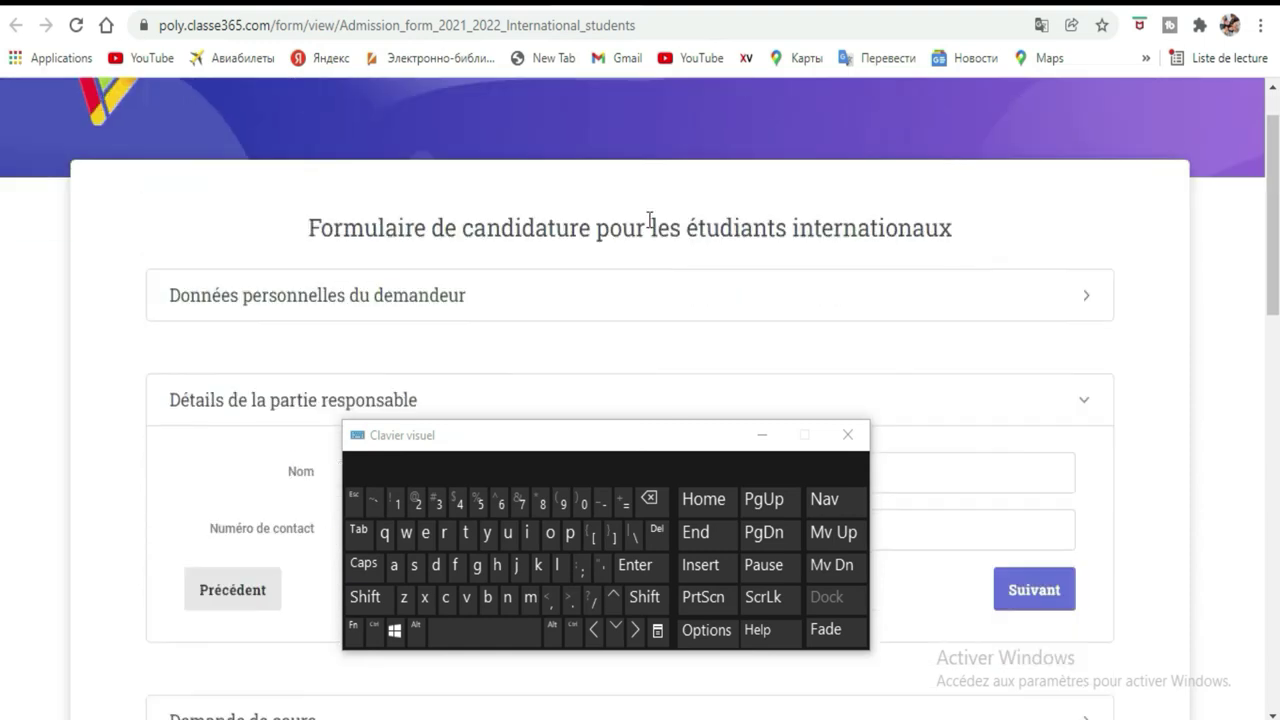
{"action": "scroll", "coordinate": [648, 228], "scroll_direction": "down", "scroll_amount": 4}
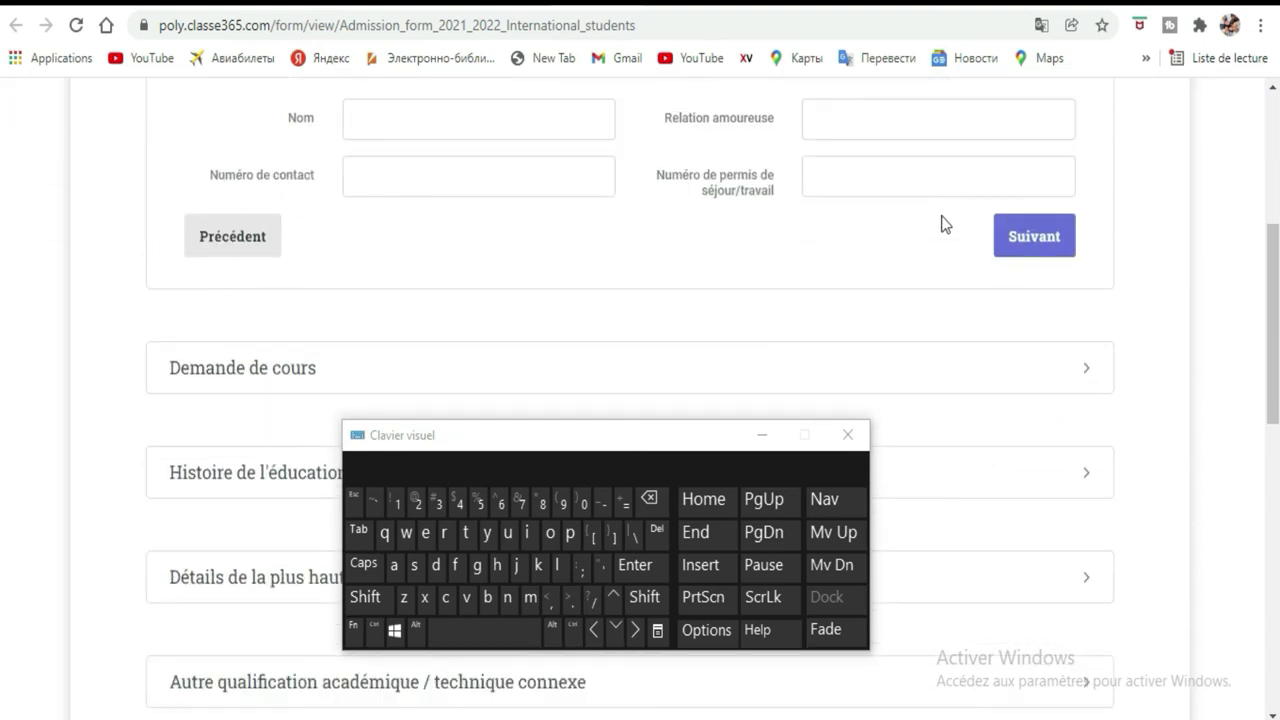
{"action": "scroll", "coordinate": [780, 194], "scroll_direction": "down", "scroll_amount": 1}
{"action": "scroll", "coordinate": [791, 194], "scroll_direction": "up", "scroll_amount": 2}
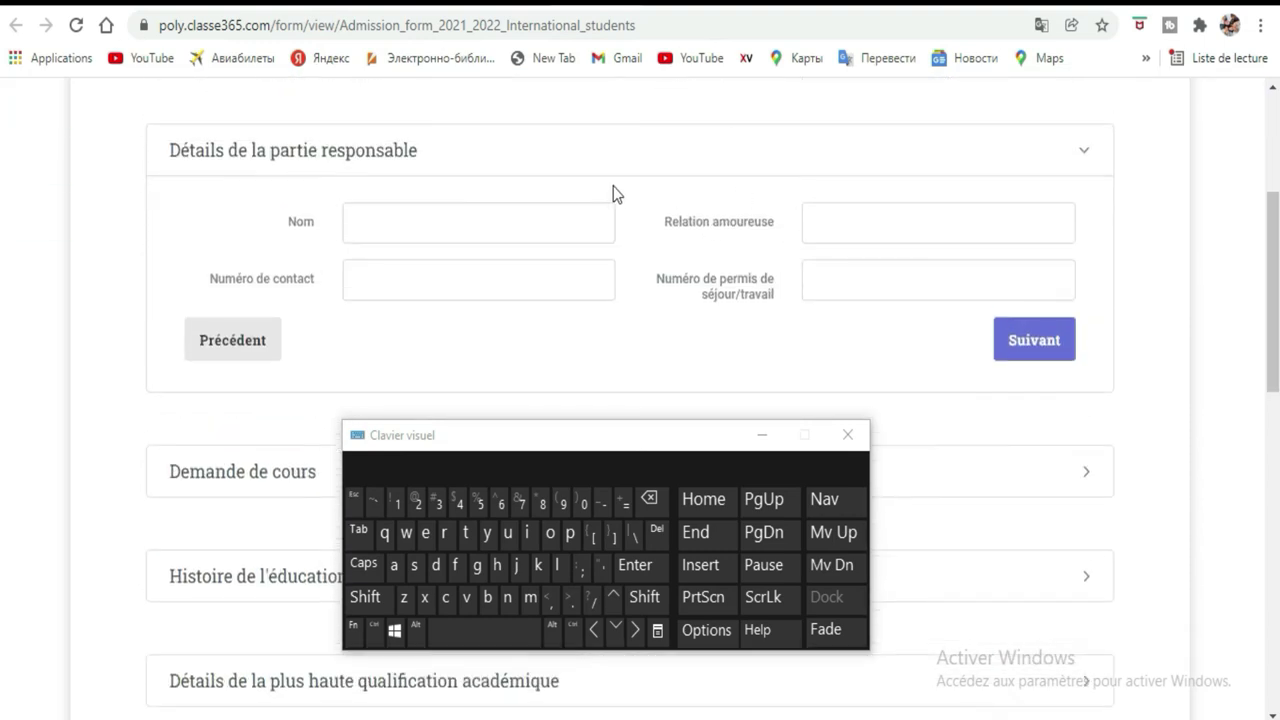
{"action": "scroll", "coordinate": [780, 285], "scroll_direction": "down", "scroll_amount": 1}
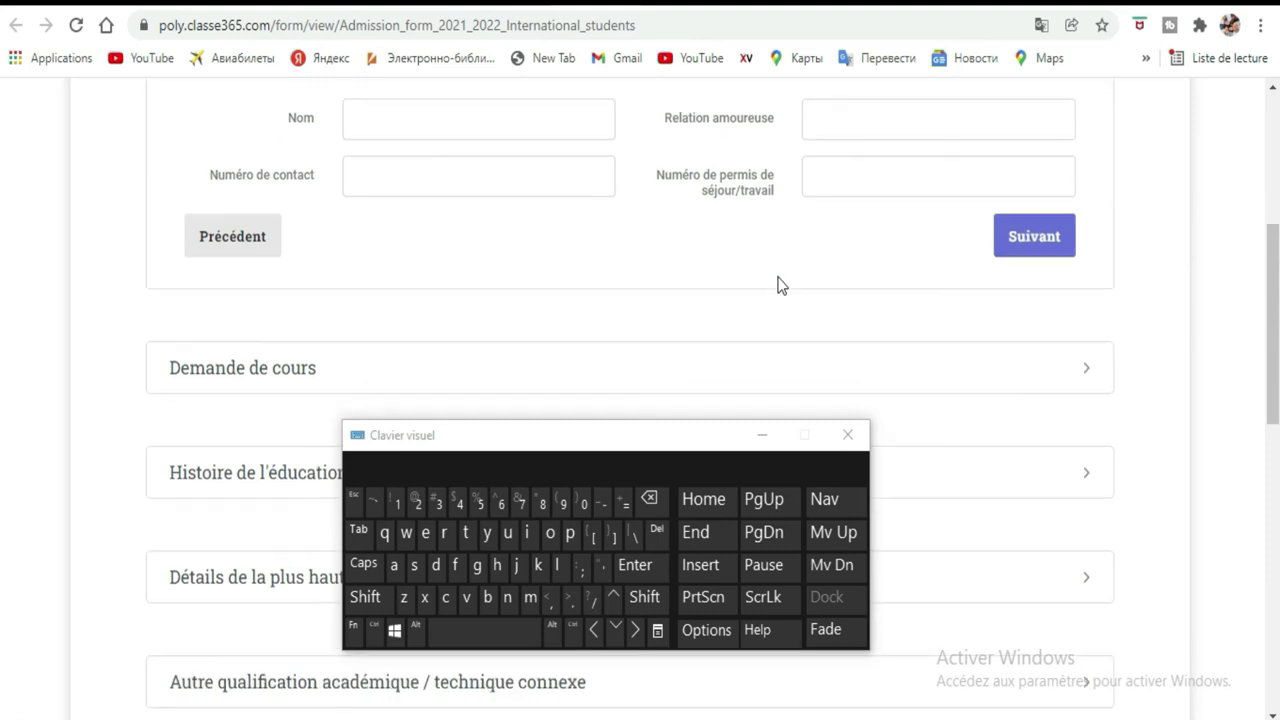
{"action": "scroll", "coordinate": [780, 285], "scroll_direction": "down", "scroll_amount": 1}
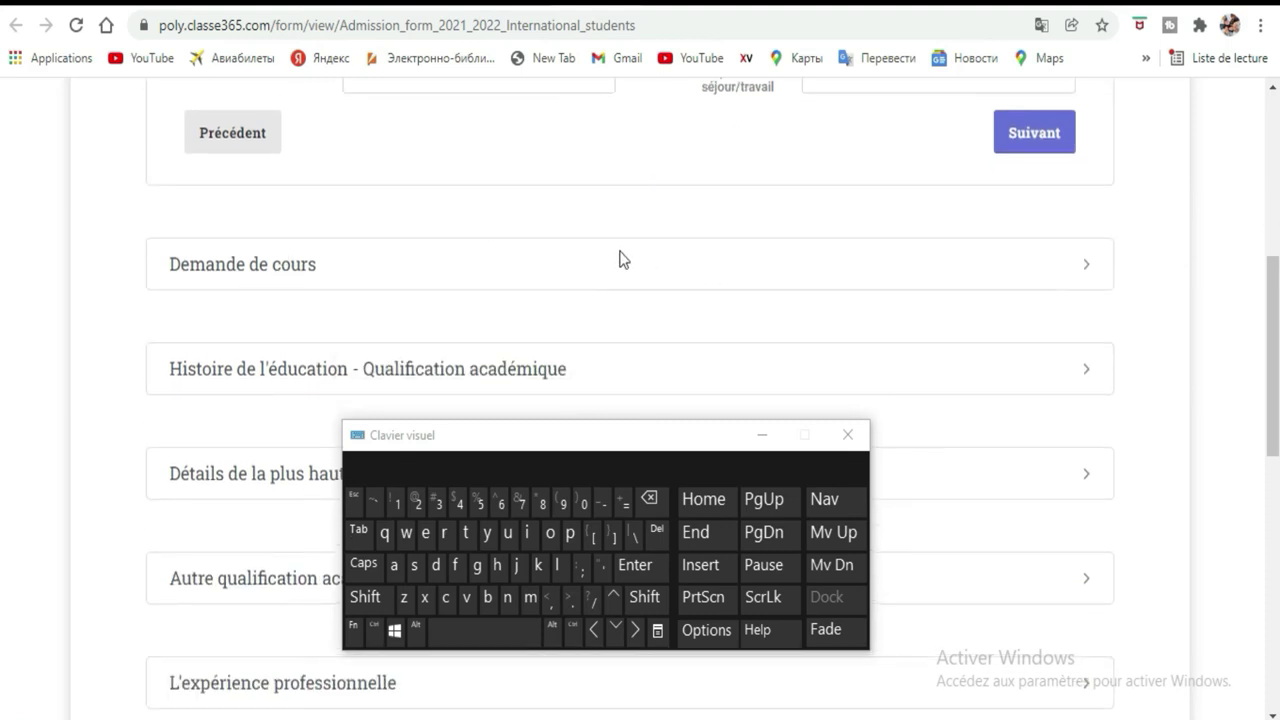
{"action": "scroll", "coordinate": [617, 258], "scroll_direction": "up", "scroll_amount": 2}
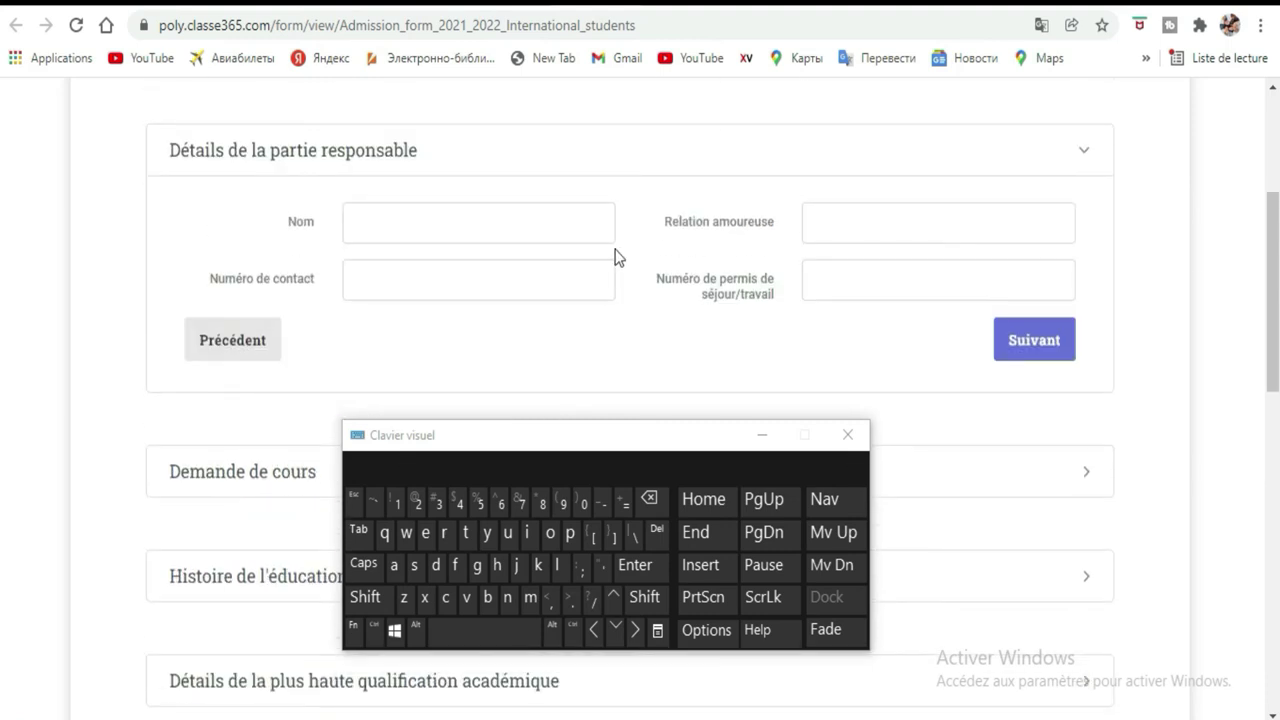
- Leave the Détails de la partie responsable fields blank and continue to the Demande de cours section
{"action": "left_click", "coordinate": [474, 213]}
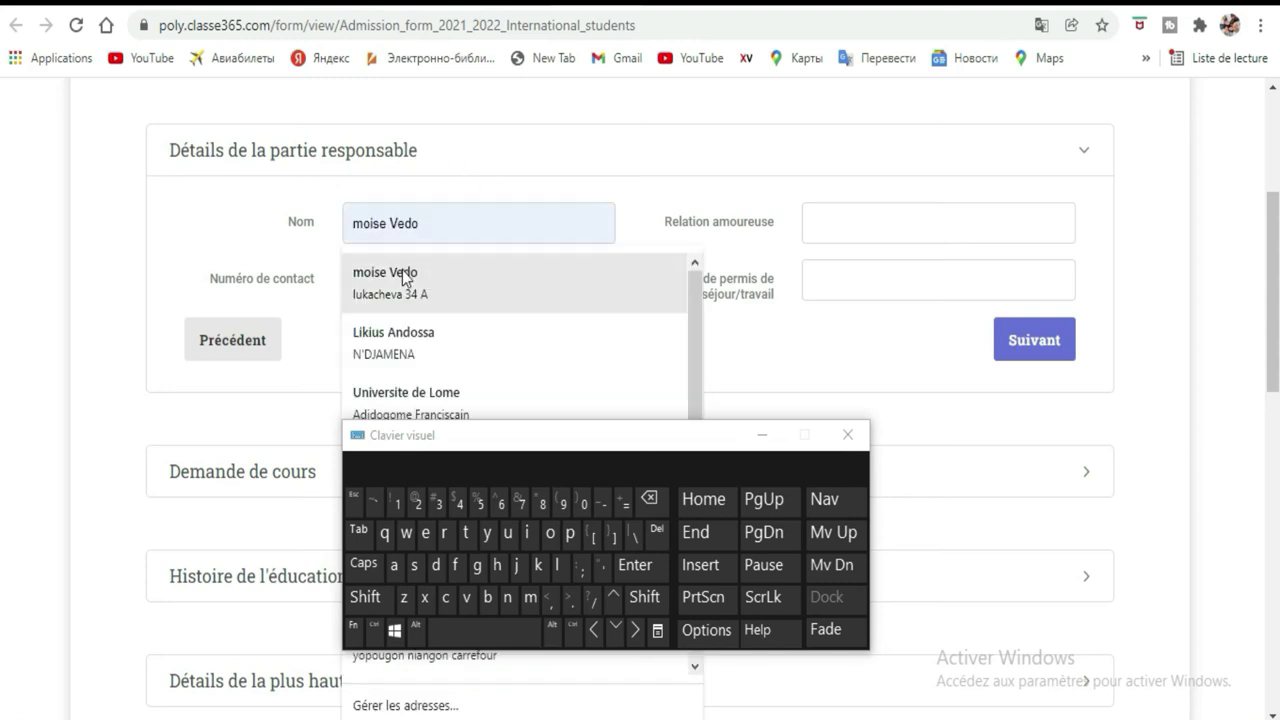
{"action": "left_click", "coordinate": [166, 236]}
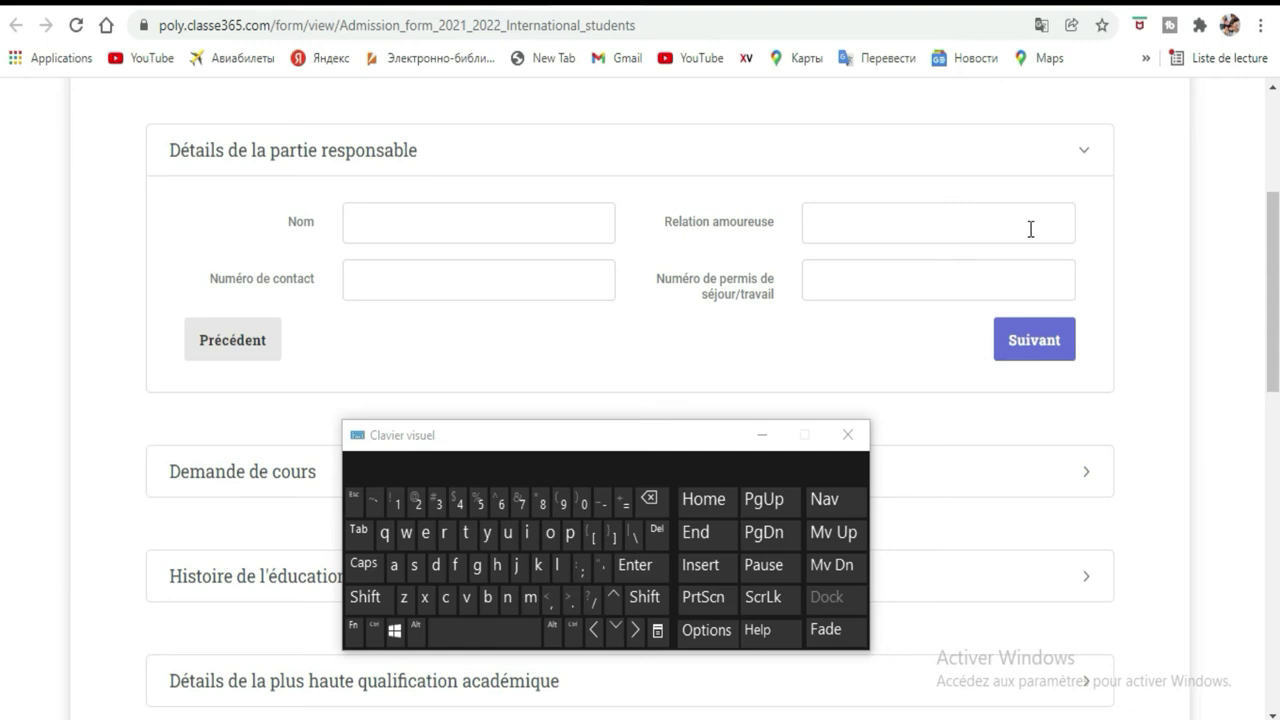
{"action": "left_click", "coordinate": [1038, 337]}
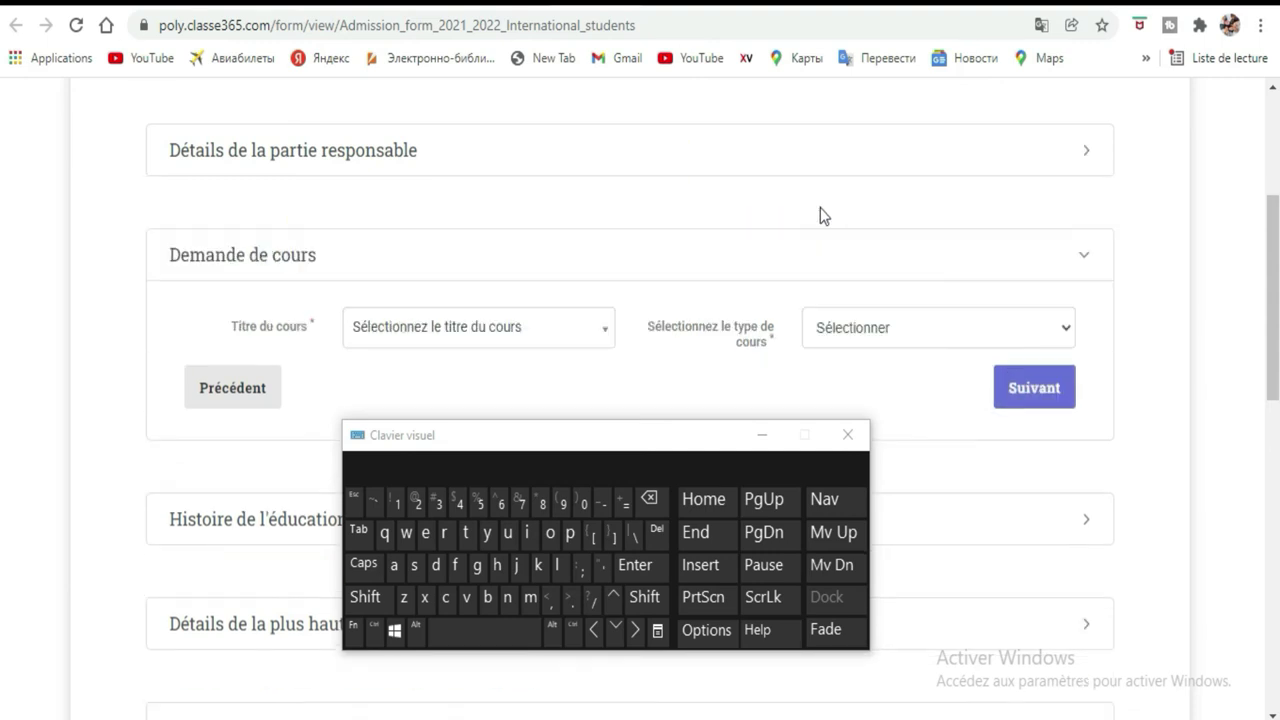
- Choose Diplôme en informatique (Big Data Analytics) as the Titre du cours, minimizing the on-screen keyboard
{"action": "scroll", "coordinate": [822, 215], "scroll_direction": "down", "scroll_amount": 1}
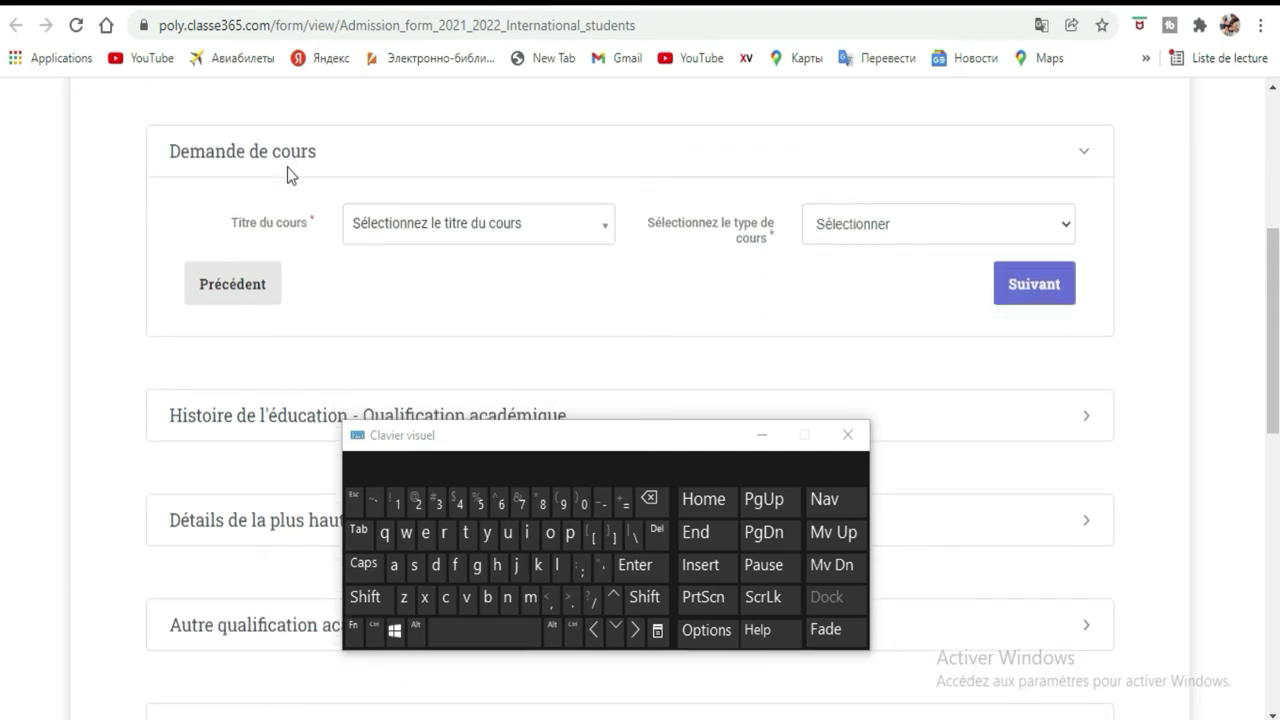
{"action": "left_click", "coordinate": [591, 227]}
{"action": "left_click", "coordinate": [603, 228]}
{"action": "left_click", "coordinate": [606, 234]}
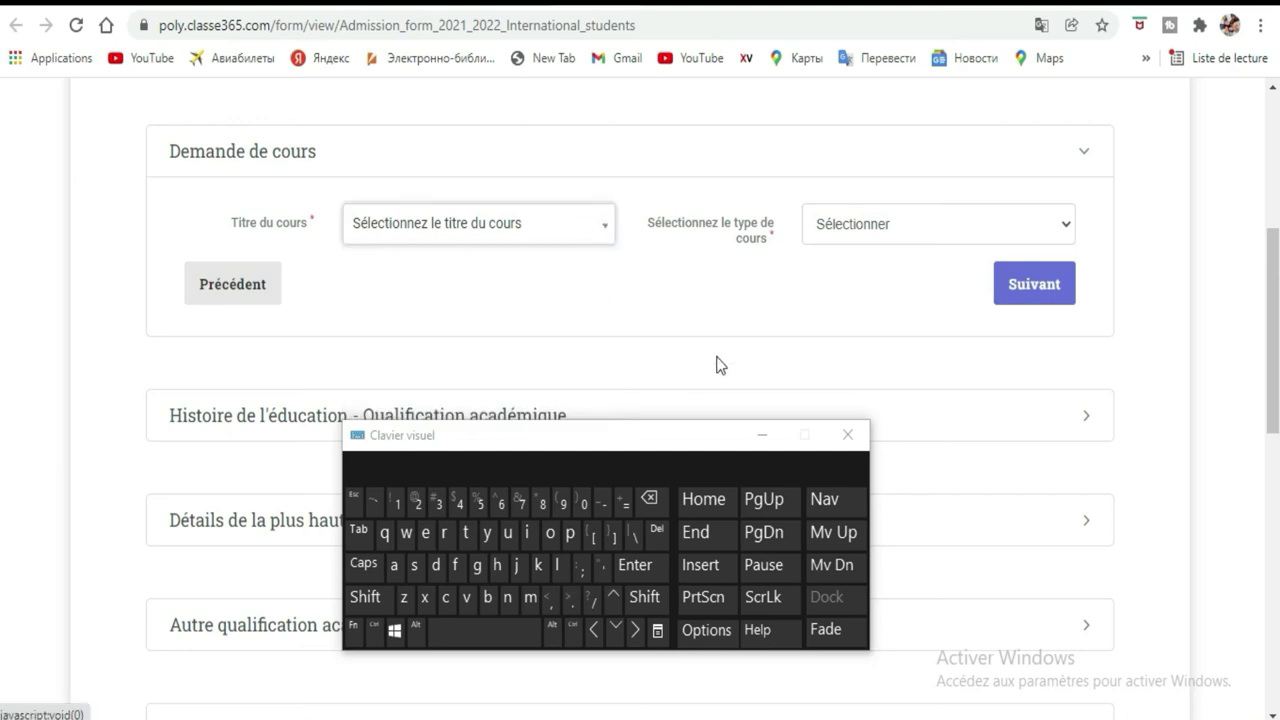
{"action": "left_click", "coordinate": [758, 435]}
{"action": "left_click", "coordinate": [601, 232]}
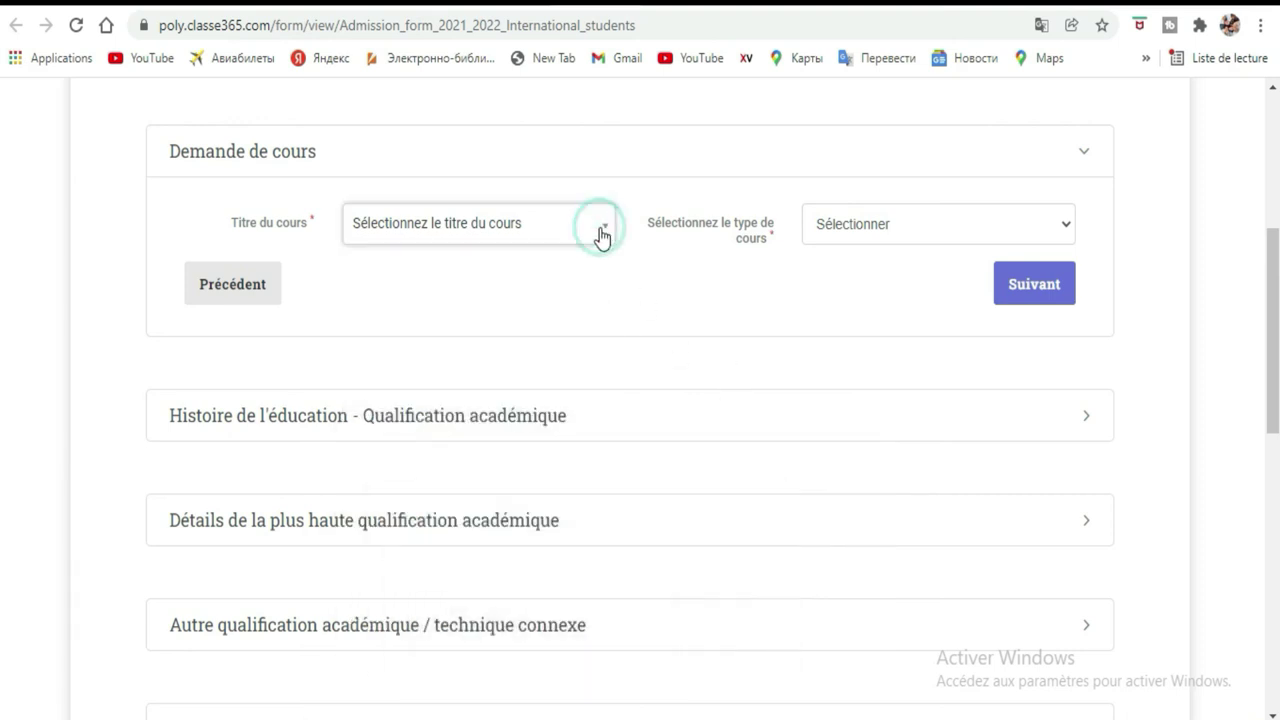
{"action": "left_click", "coordinate": [601, 233]}
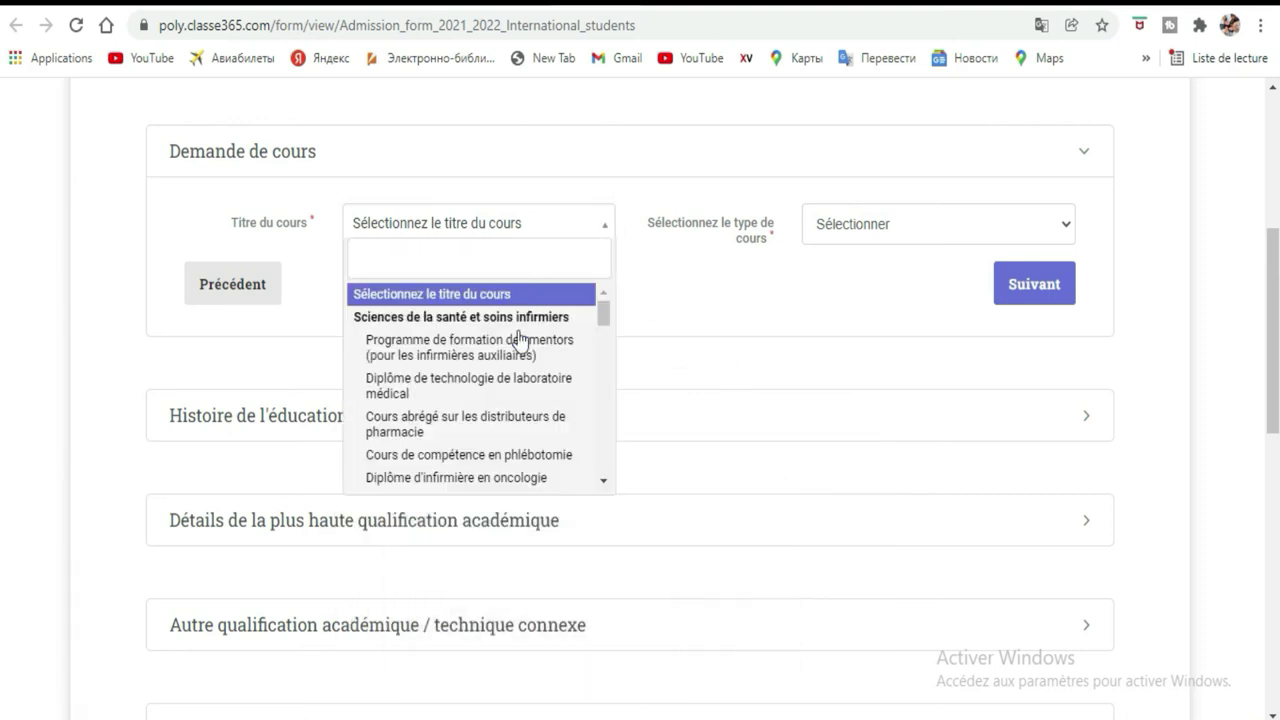
{"action": "scroll", "coordinate": [517, 362], "scroll_direction": "down", "scroll_amount": 2}
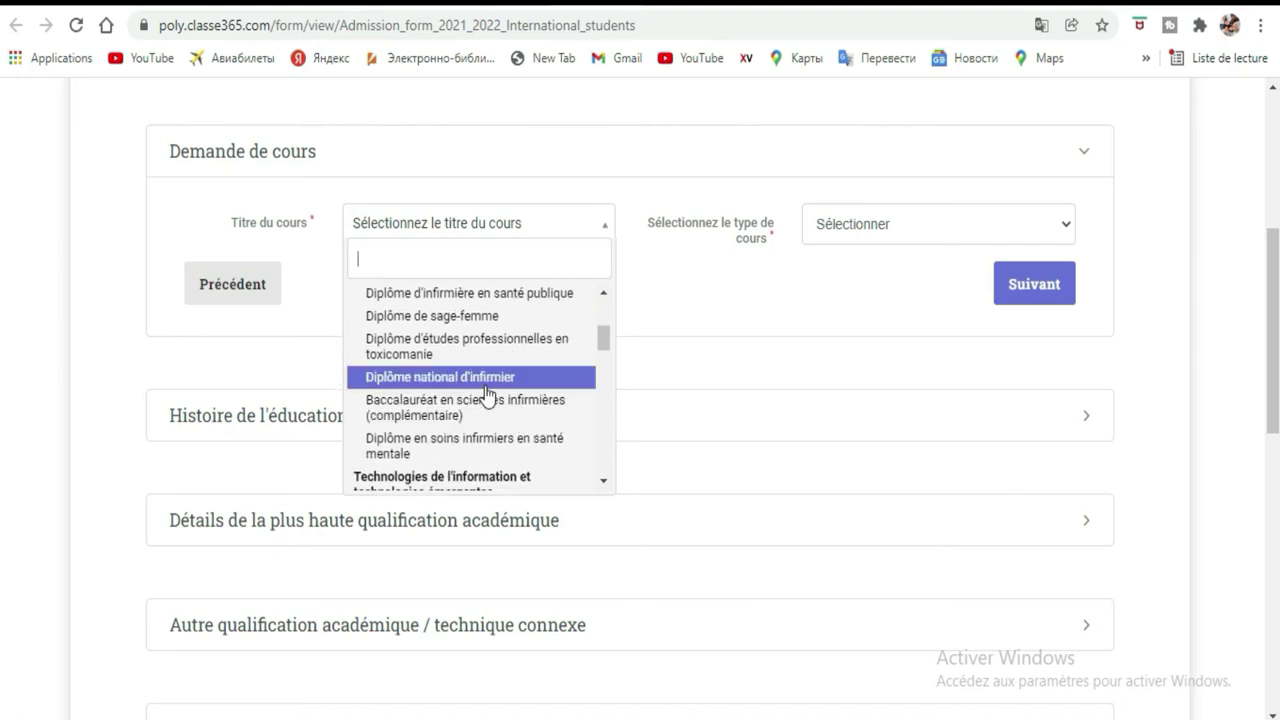
{"action": "scroll", "coordinate": [487, 390], "scroll_direction": "down", "scroll_amount": 2}
{"action": "scroll", "coordinate": [487, 388], "scroll_direction": "down", "scroll_amount": 2}
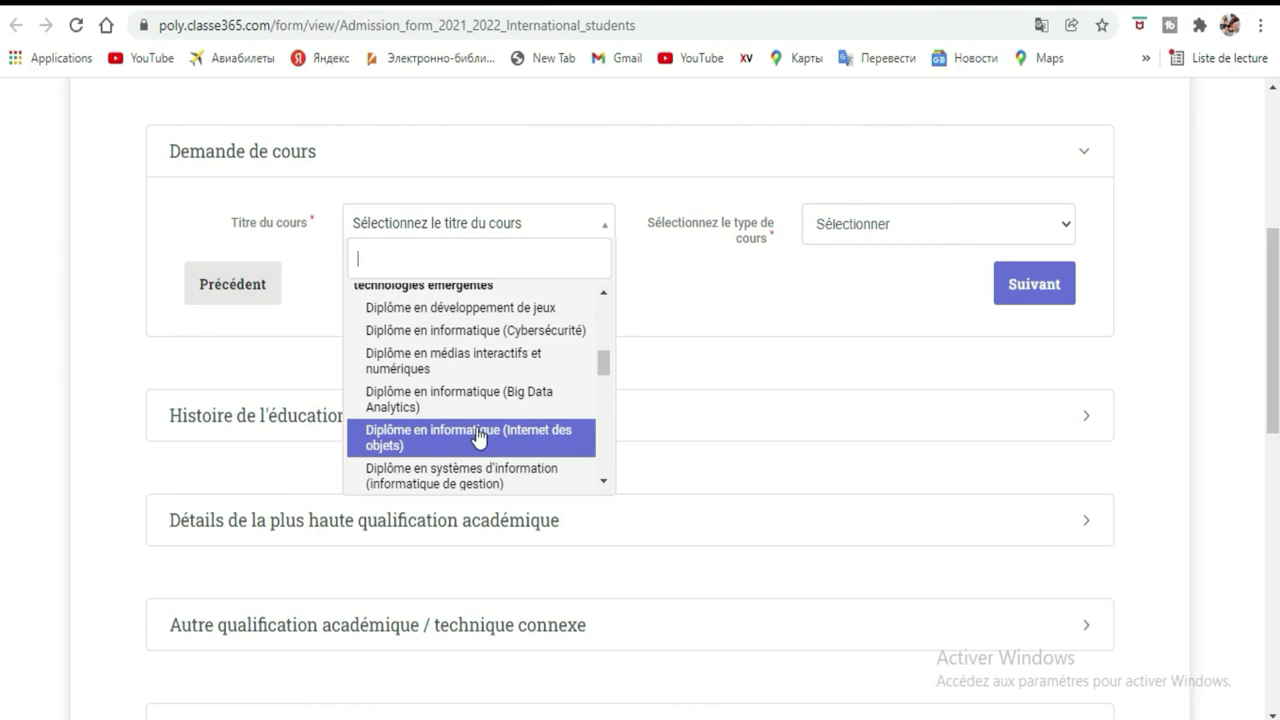
{"action": "left_click", "coordinate": [471, 410]}
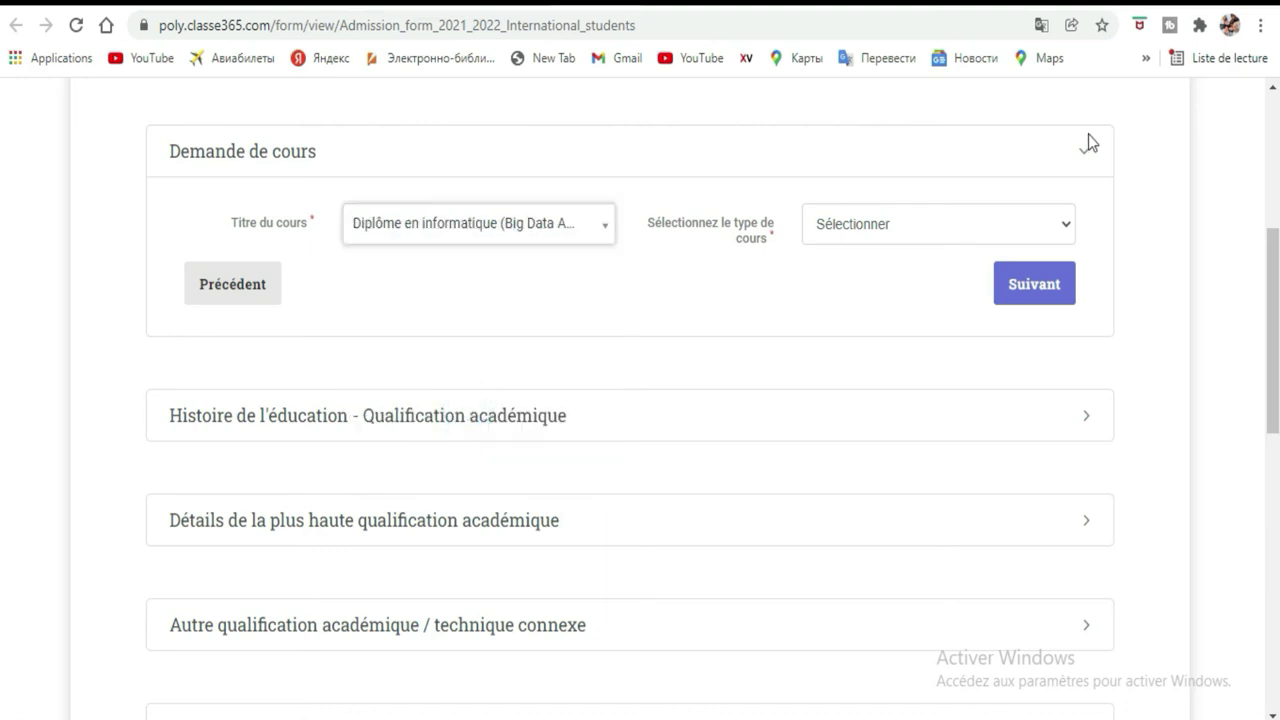
- Set the course type to À temps plein and continue to the Histoire de l'éducation - Qualification académique section
{"action": "left_click", "coordinate": [900, 241]}
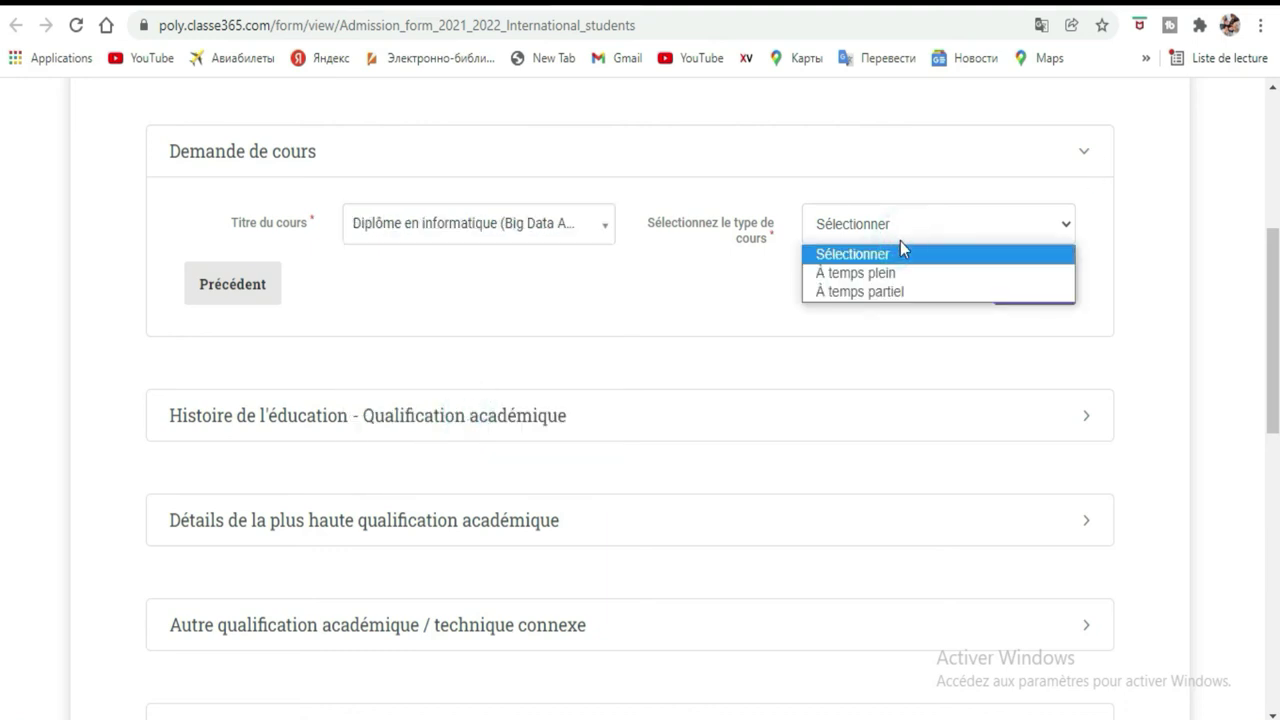
{"action": "left_click", "coordinate": [902, 273]}
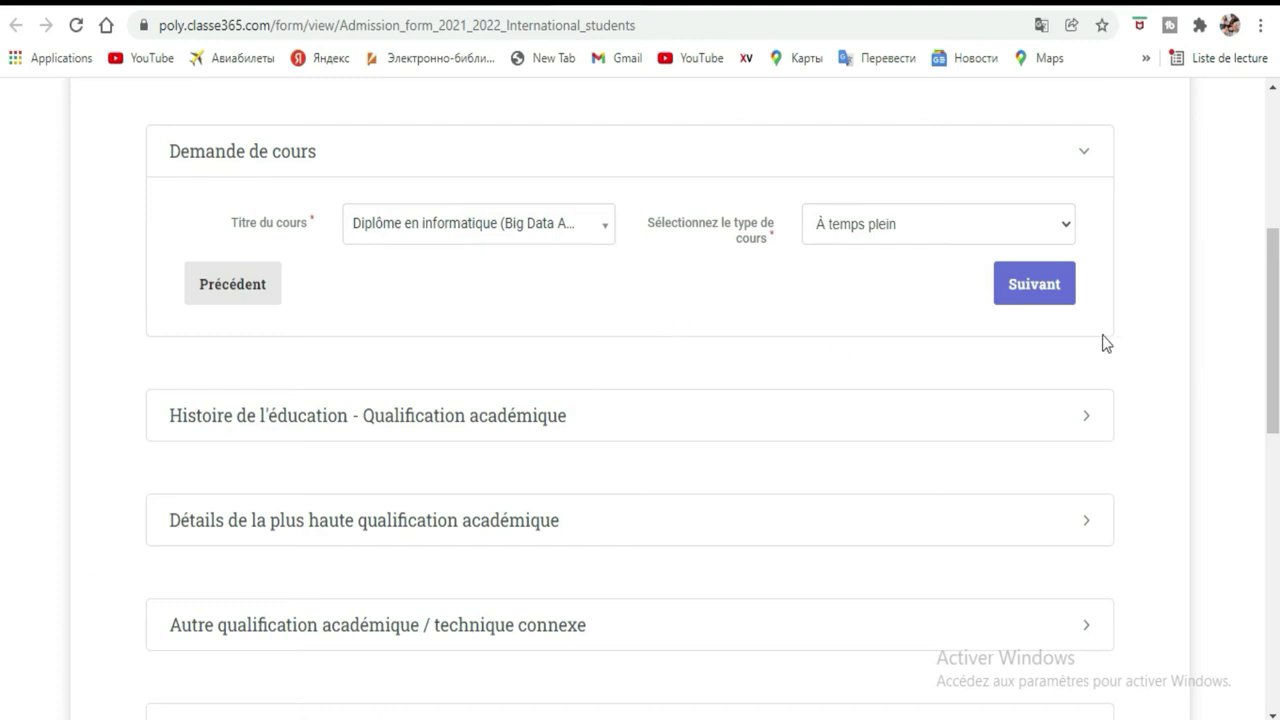
{"action": "left_click", "coordinate": [1034, 284]}
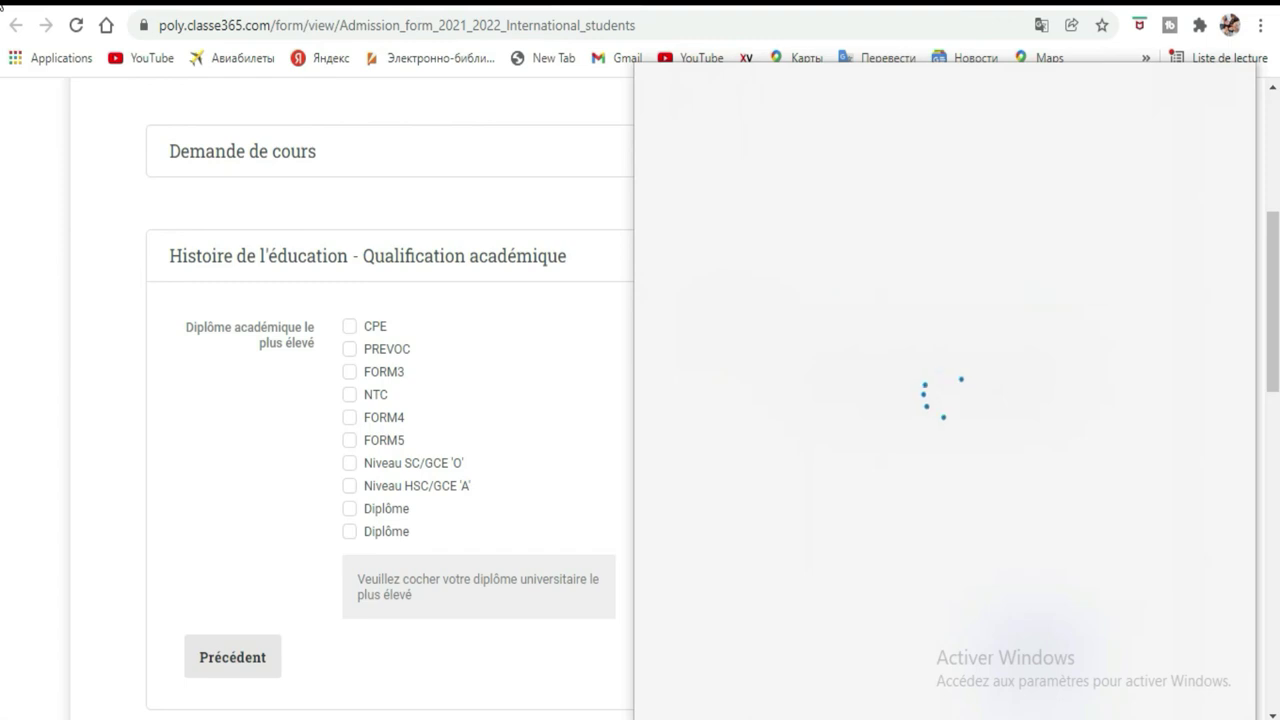
{"action": "left_click", "coordinate": [115, 538]}
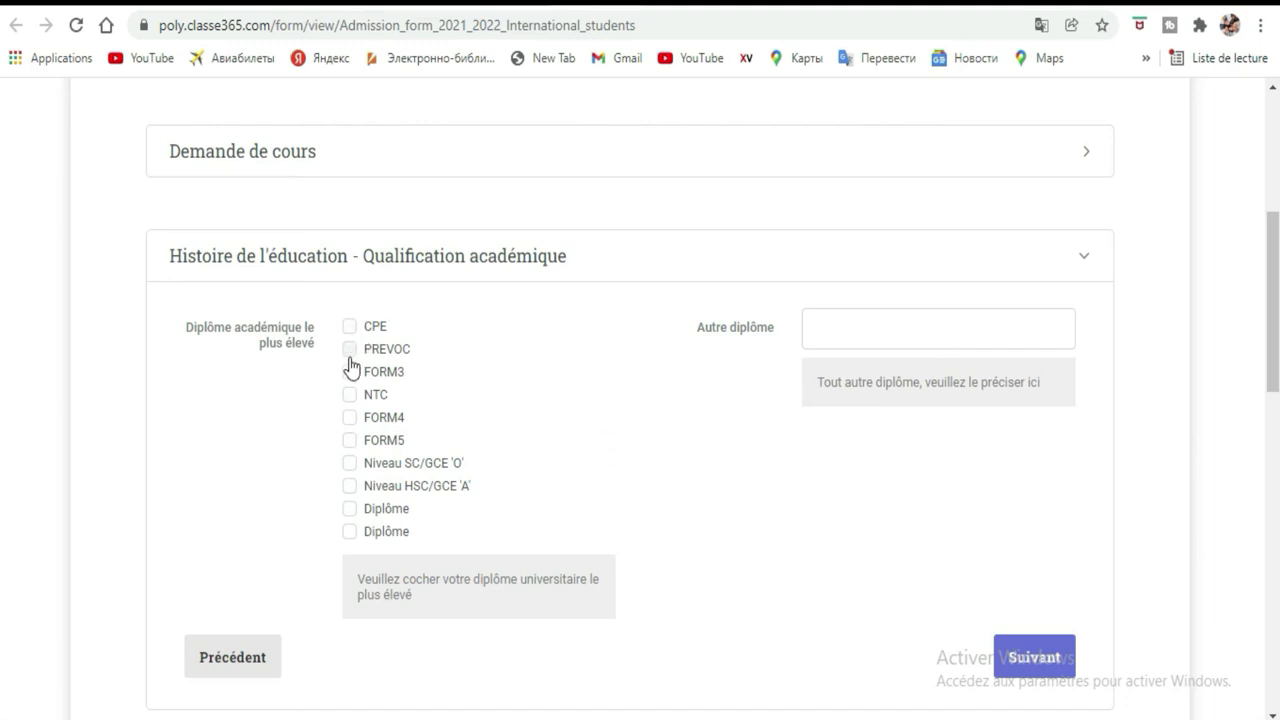
- Tick the first Diplôme option as the highest academic qualification and continue to Détails de la plus haute qualification académique
{"action": "left_click", "coordinate": [351, 512]}
{"action": "left_click", "coordinate": [349, 509]}
{"action": "left_click", "coordinate": [349, 510]}
{"action": "left_click", "coordinate": [987, 344]}
{"action": "left_click", "coordinate": [1033, 660]}
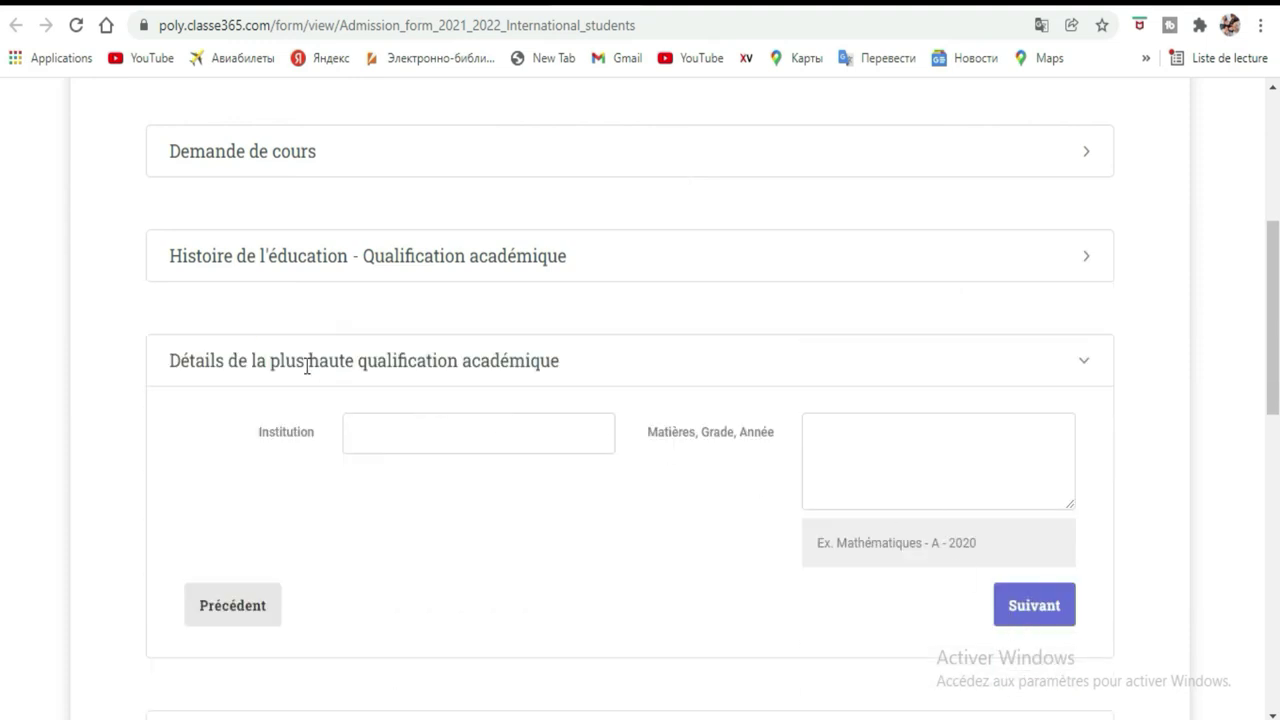
- Bring up the on-screen keyboard and enter lycce in the Institution field
{"action": "left_click", "coordinate": [564, 426]}
{"action": "scroll", "coordinate": [606, 429], "scroll_direction": "down", "scroll_amount": 2}
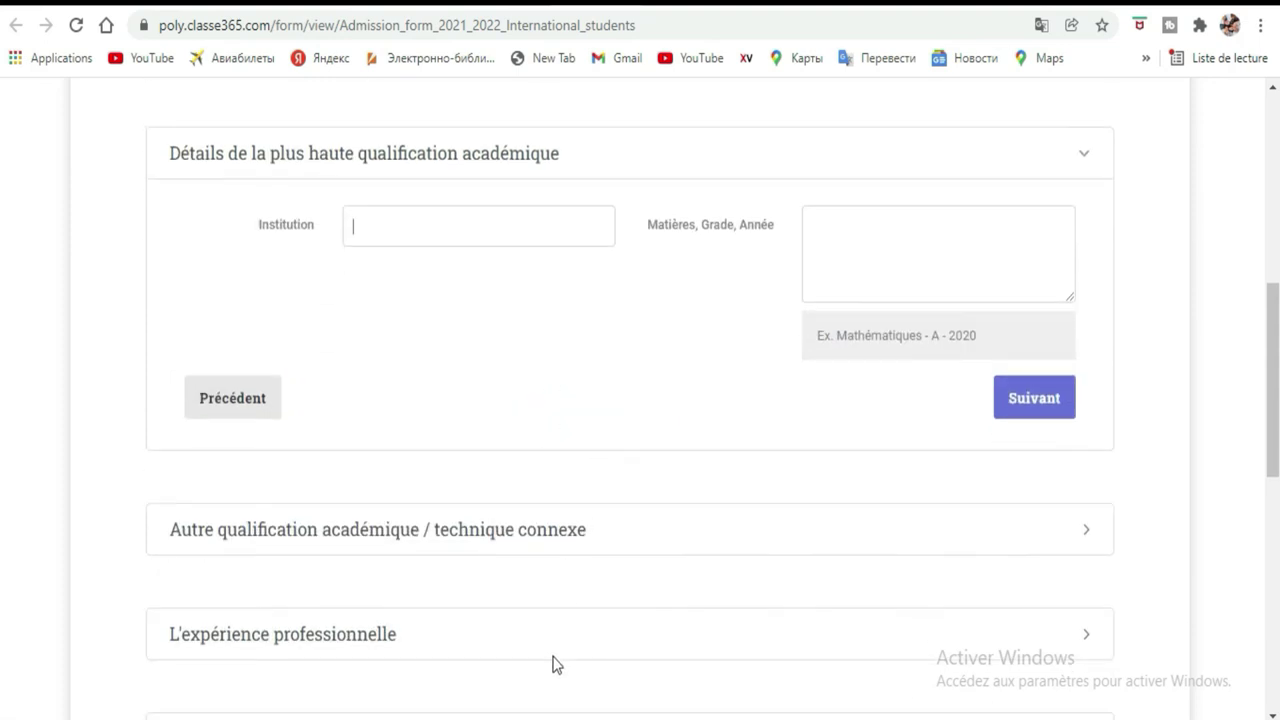
{"action": "key", "text": "ctrl+super+o"}
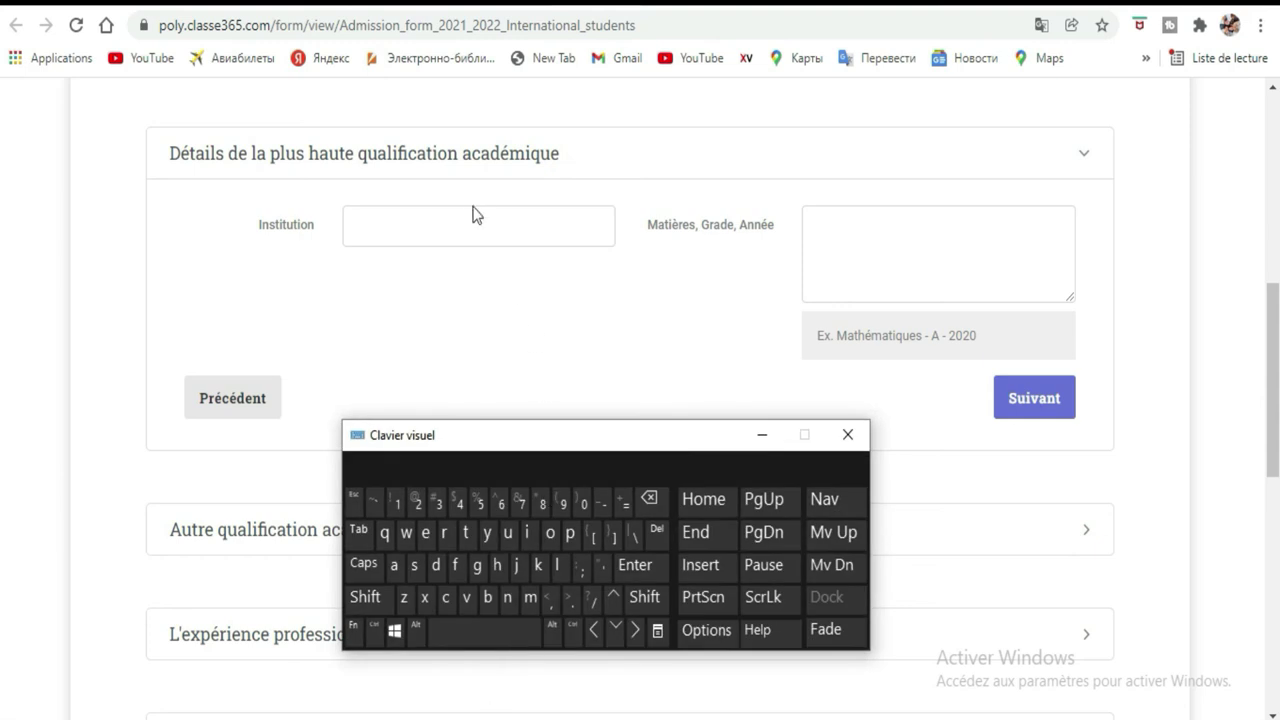
{"action": "left_click", "coordinate": [471, 214]}
{"action": "left_click", "coordinate": [557, 566]}
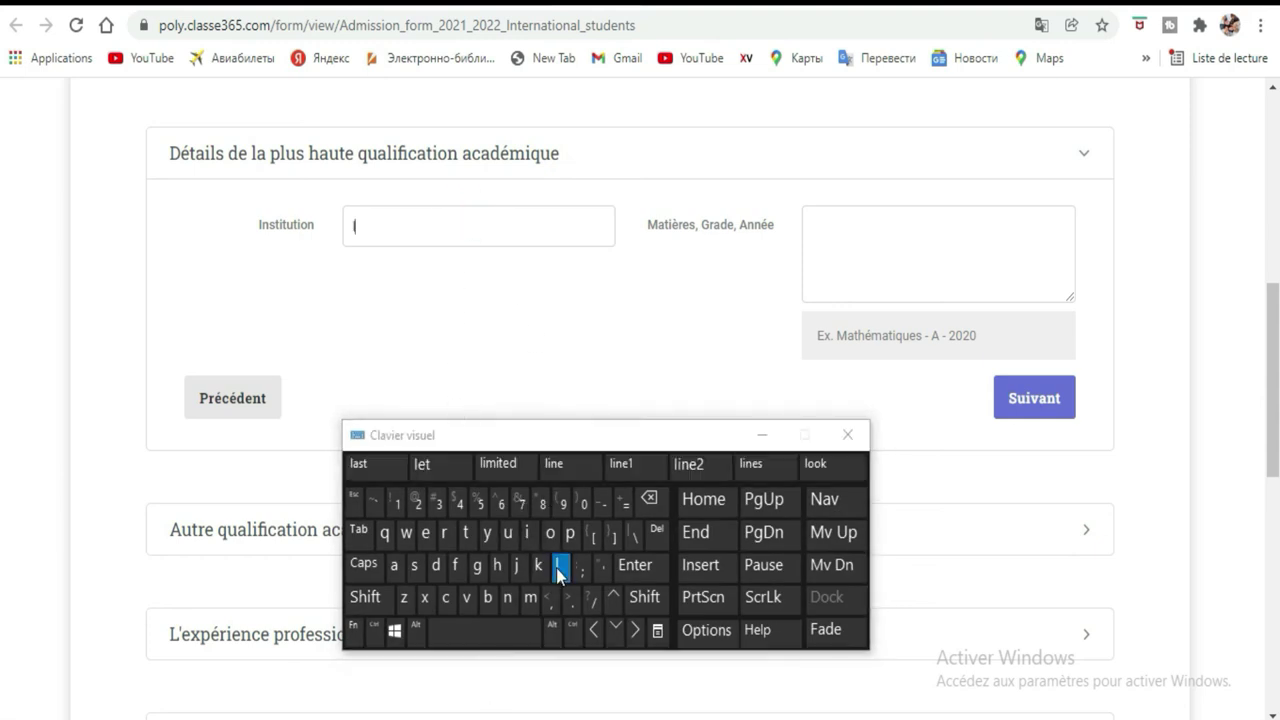
{"action": "left_click", "coordinate": [487, 532]}
{"action": "left_click", "coordinate": [452, 604]}
{"action": "left_click", "coordinate": [452, 604]}
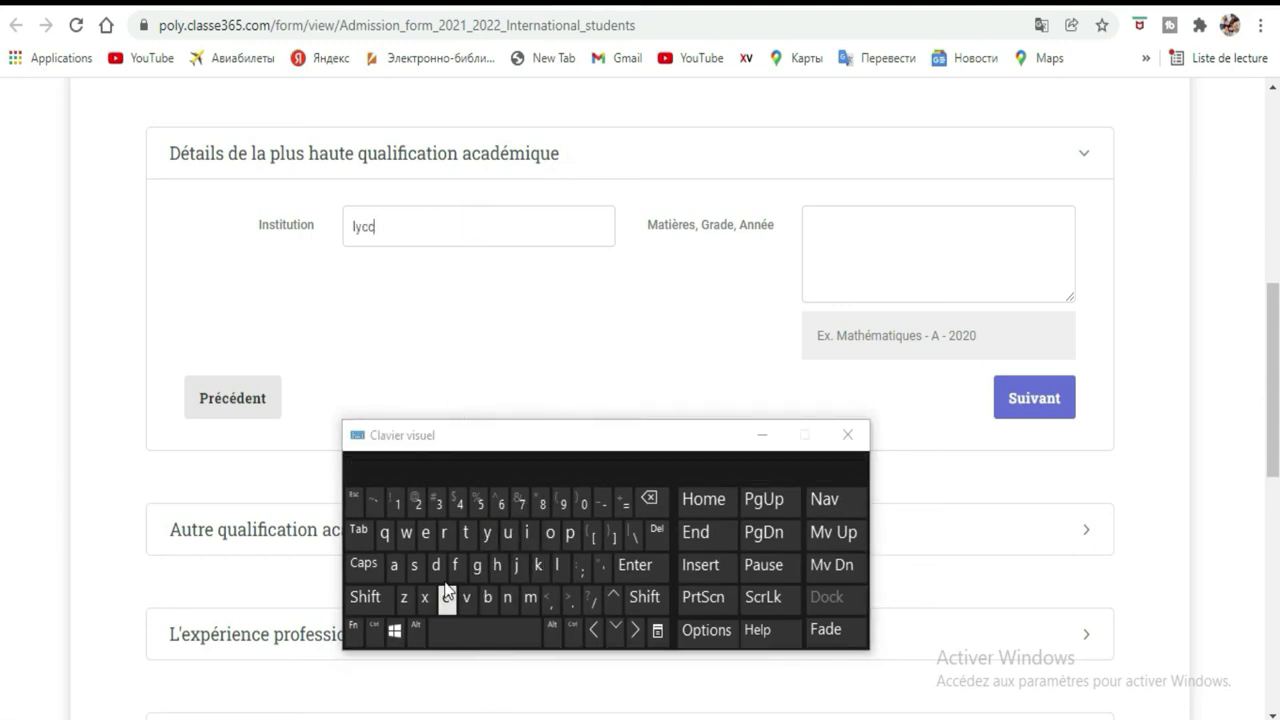
{"action": "left_click", "coordinate": [425, 532]}
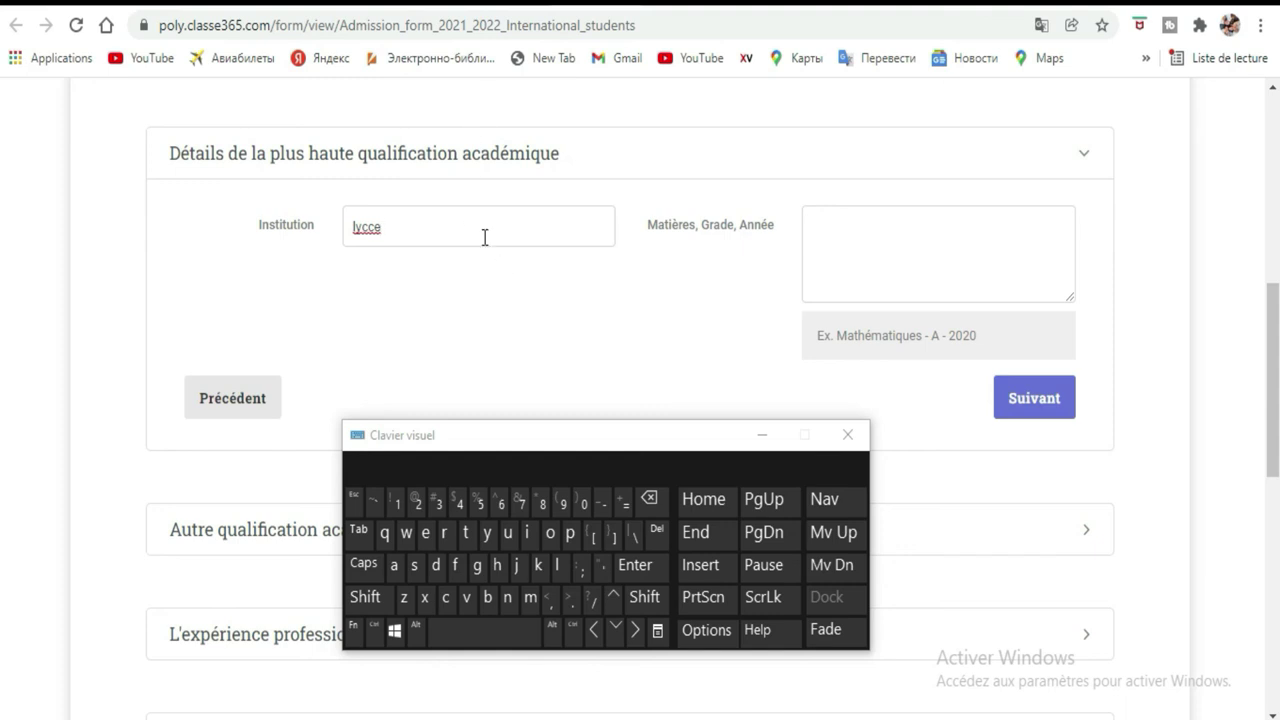
- Enter Mathematics 14/20 in the Matières, Grade, Année field
{"action": "left_click", "coordinate": [871, 248]}
{"action": "left_click", "coordinate": [352, 606]}
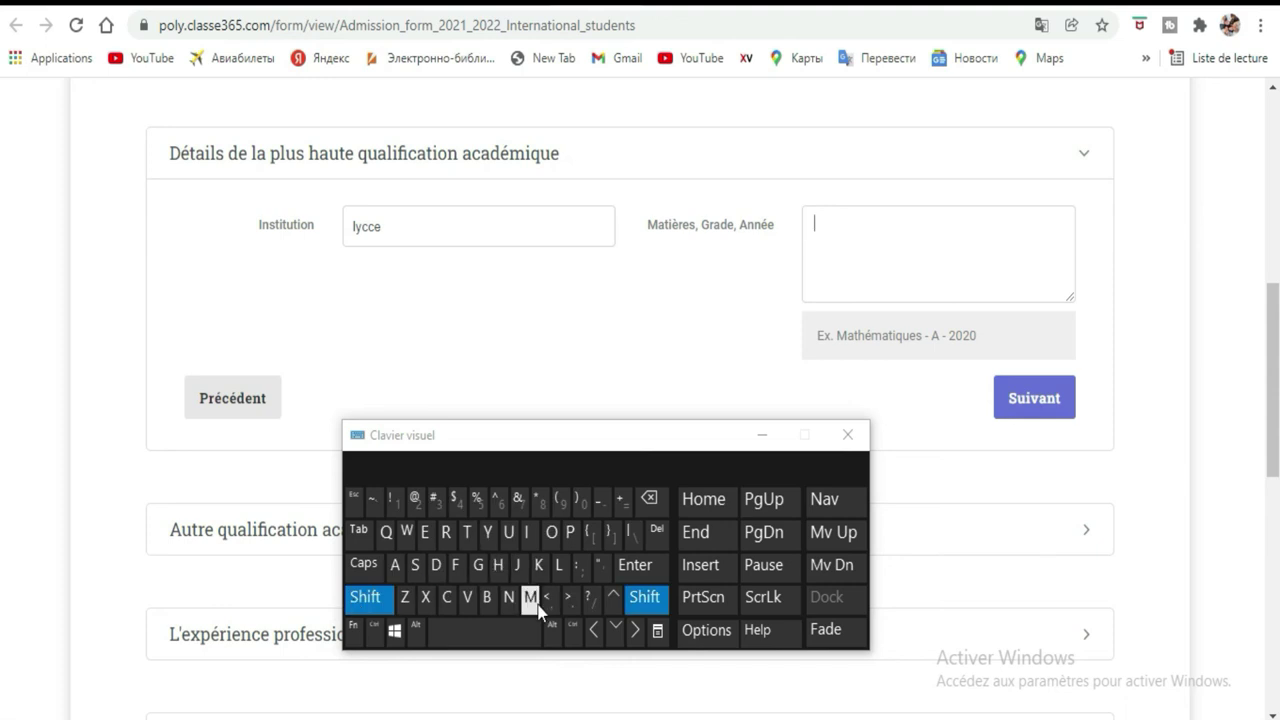
{"action": "left_click", "coordinate": [531, 600]}
{"action": "left_click", "coordinate": [395, 566]}
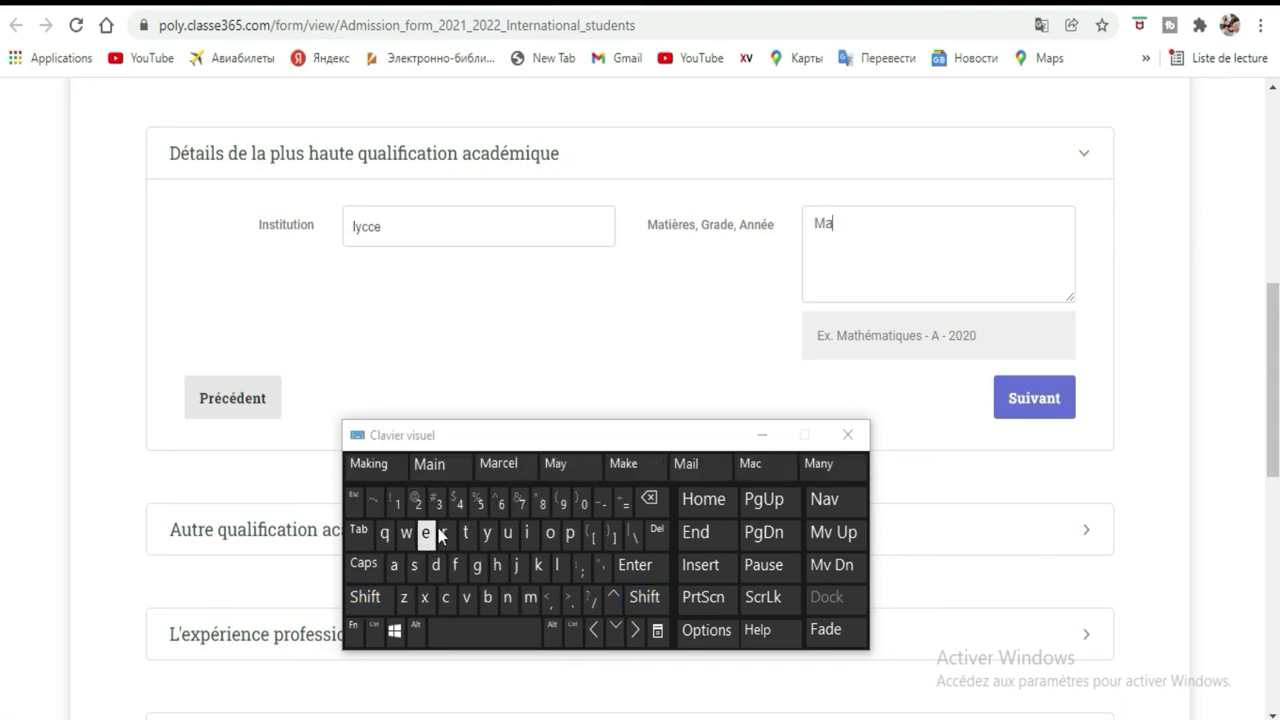
{"action": "left_click", "coordinate": [465, 533]}
{"action": "left_click", "coordinate": [497, 566]}
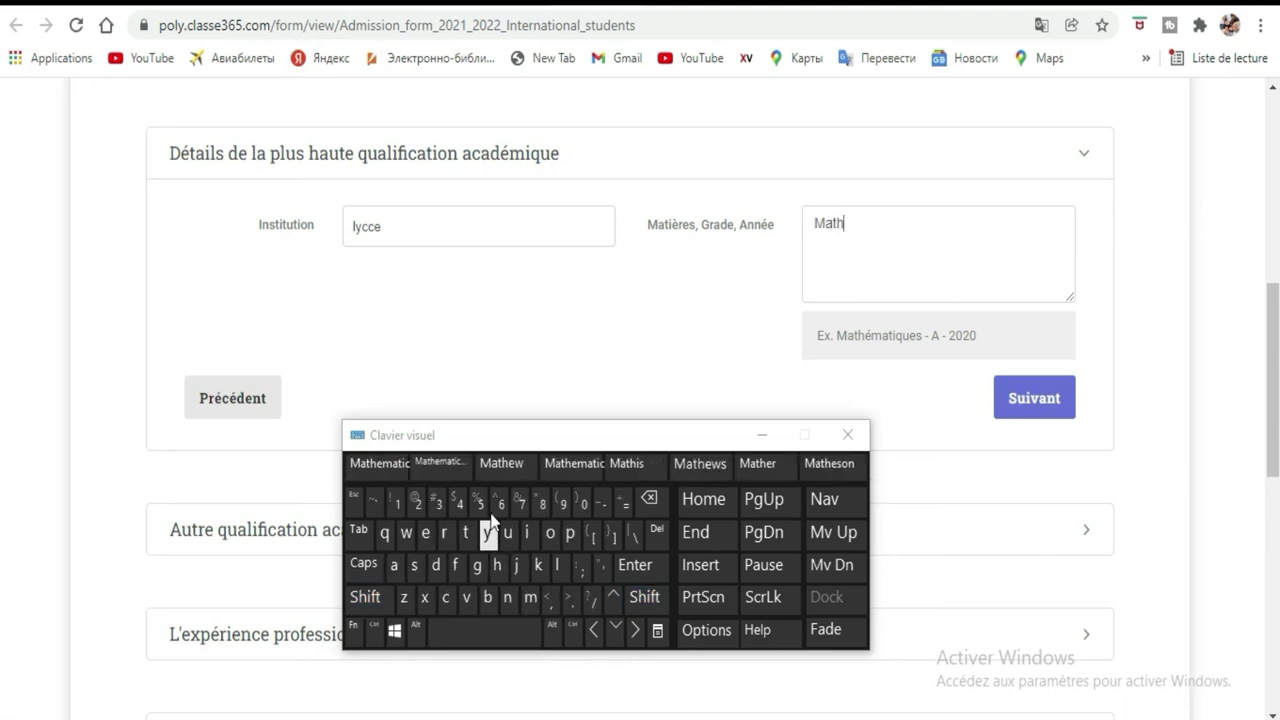
{"action": "left_click", "coordinate": [372, 464]}
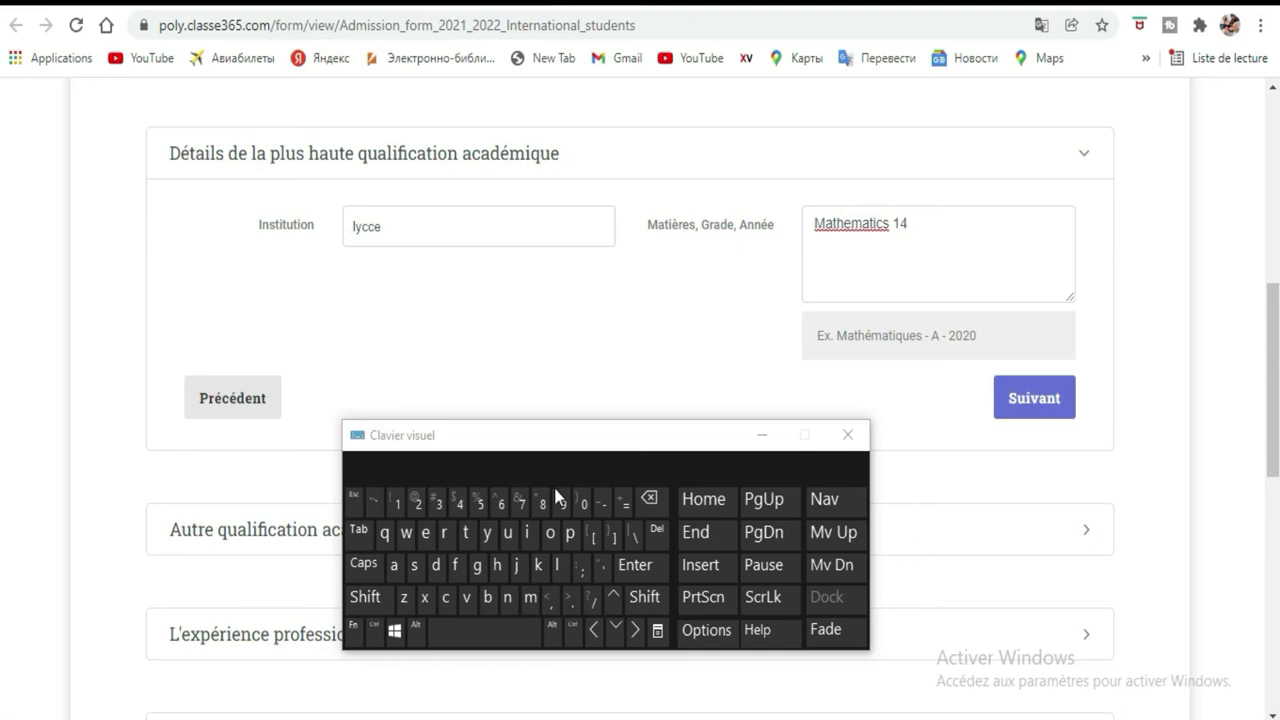
{"action": "left_click", "coordinate": [594, 599]}
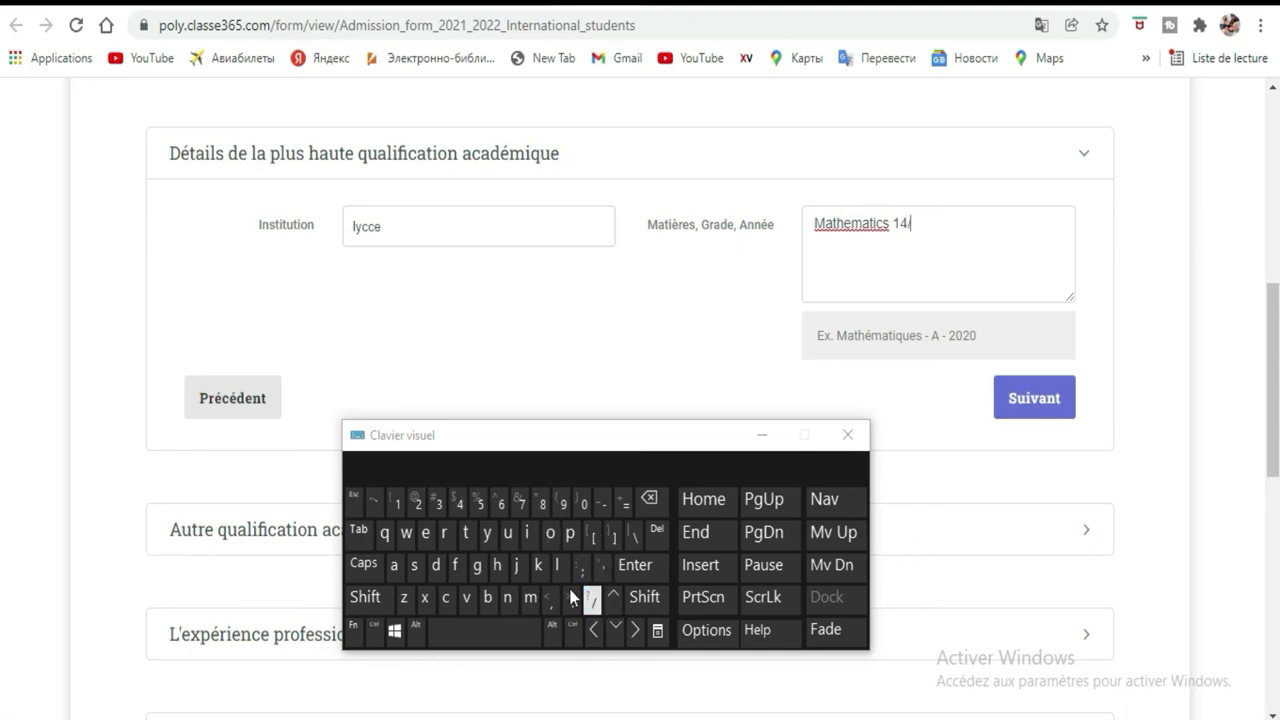
{"action": "left_click", "coordinate": [584, 503]}
{"action": "left_click", "coordinate": [634, 566]}
- Replace 14/20 after Mathematics with the letter grade -A-, following the example format shown below the field
{"action": "left_click_drag", "start_coordinate": [928, 225], "coordinate": [897, 227]}
{"action": "double_click", "coordinate": [936, 336]}
{"action": "left_click", "coordinate": [770, 291]}
{"action": "double_click", "coordinate": [943, 336]}
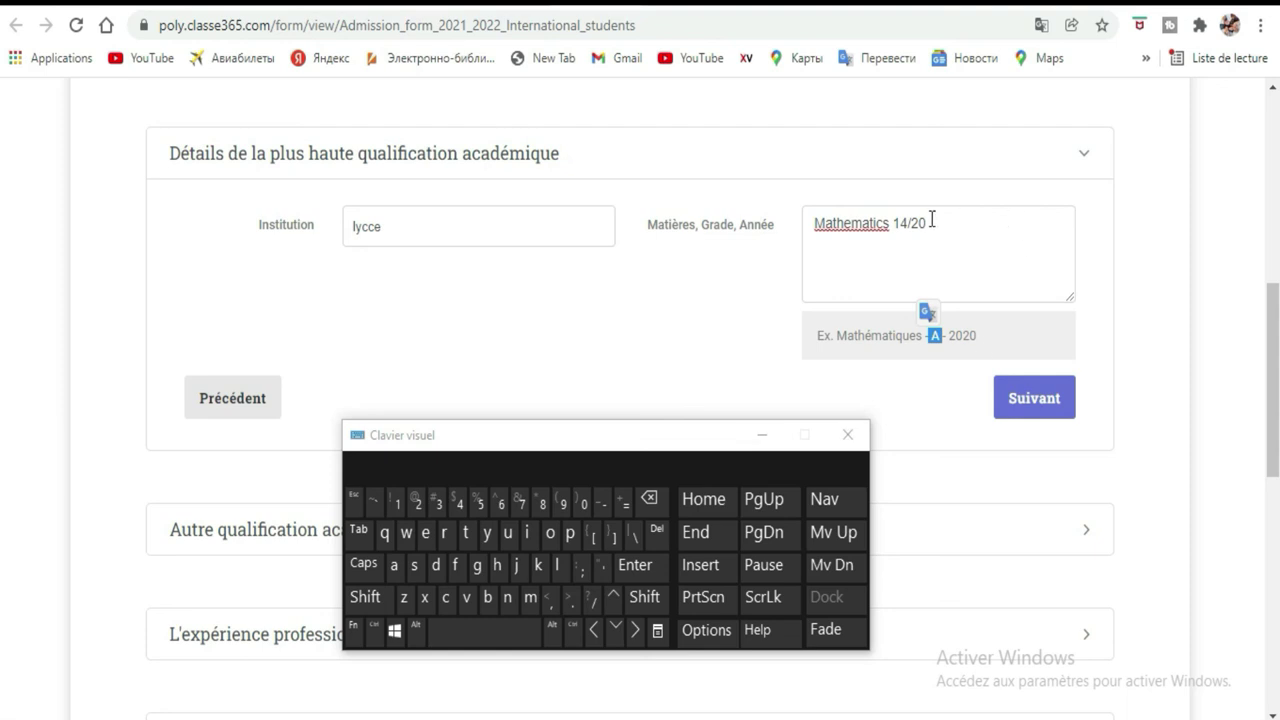
{"action": "left_click_drag", "start_coordinate": [931, 219], "coordinate": [900, 222]}
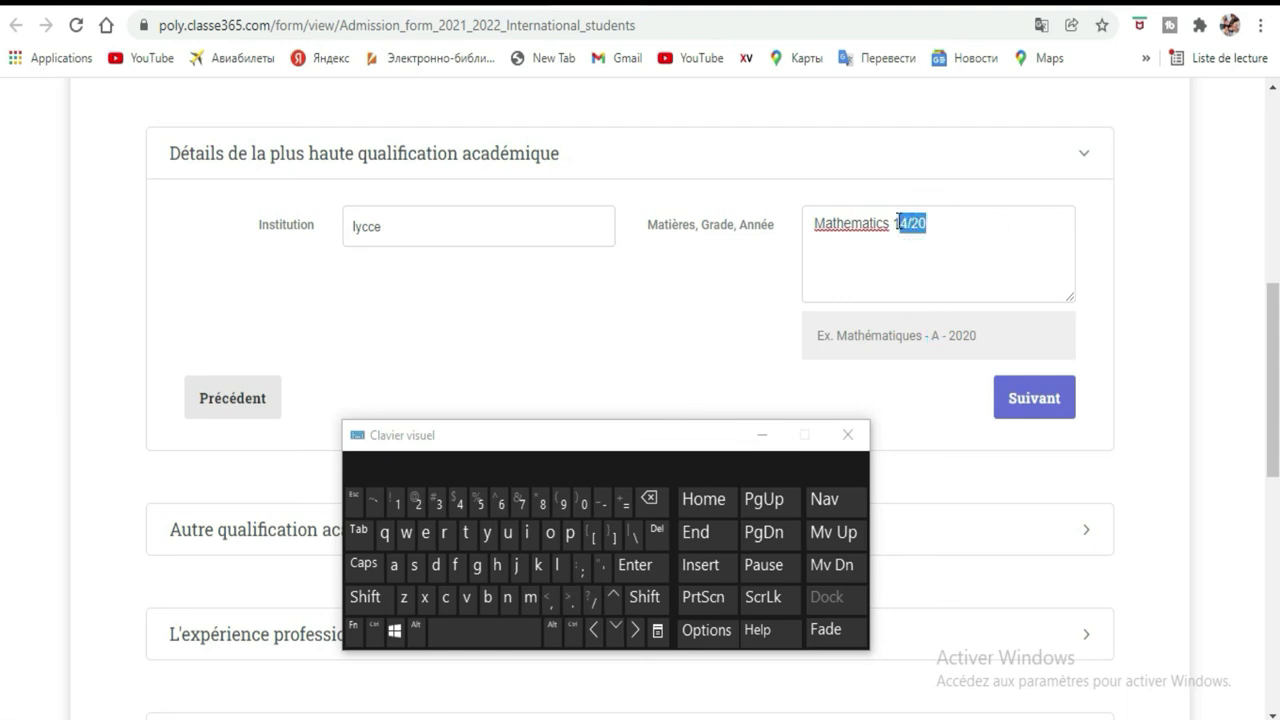
{"action": "left_click", "coordinate": [662, 500]}
{"action": "left_click", "coordinate": [662, 500]}
{"action": "left_click", "coordinate": [603, 503]}
{"action": "left_click", "coordinate": [372, 598]}
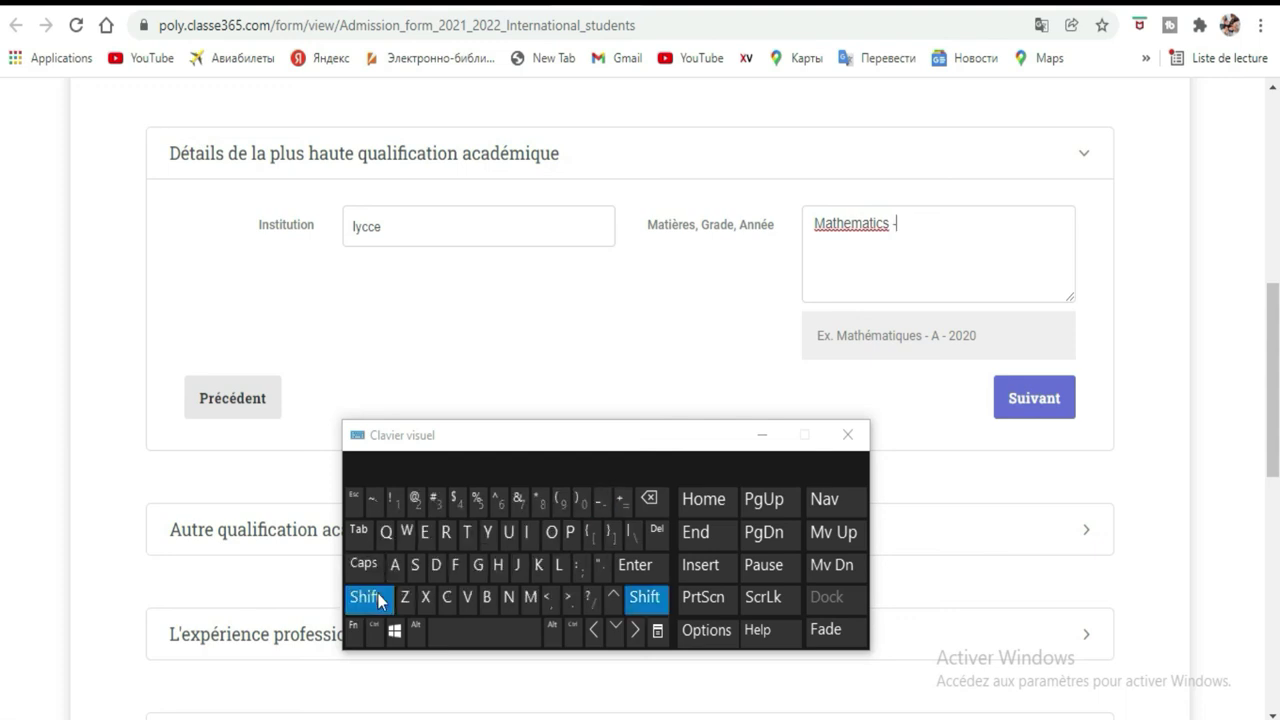
{"action": "left_click", "coordinate": [394, 566]}
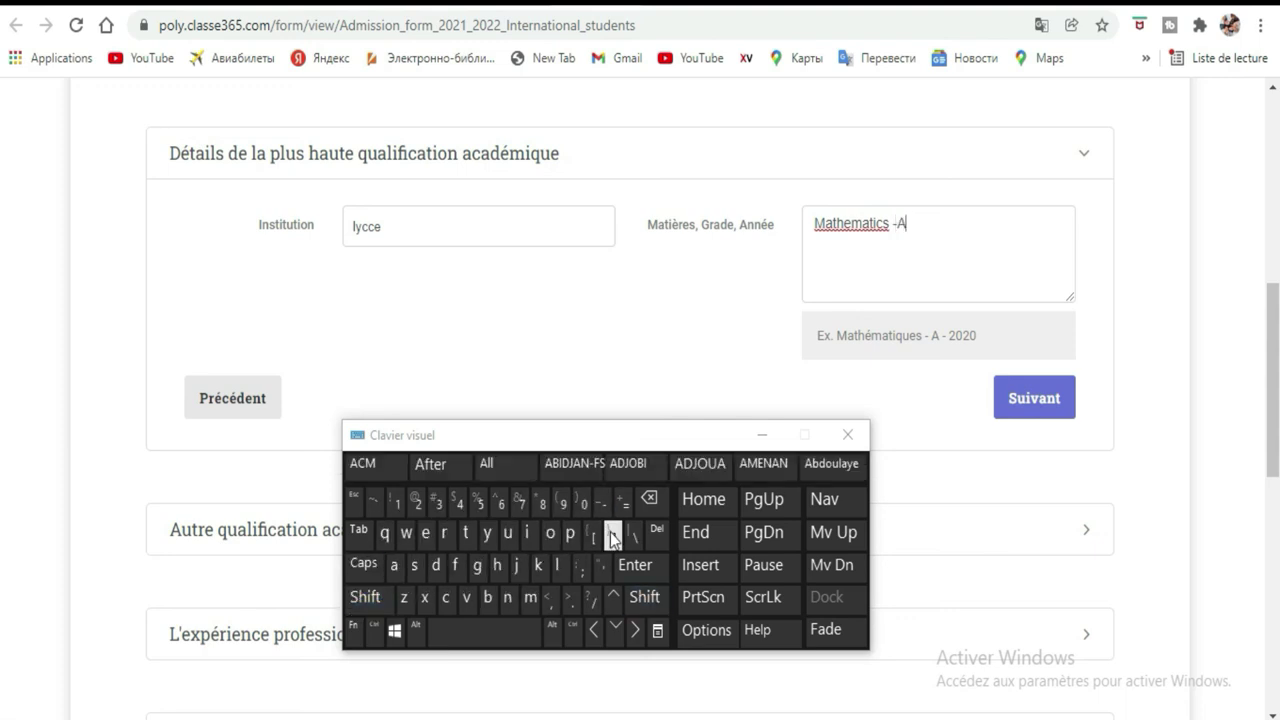
{"action": "left_click", "coordinate": [603, 503]}
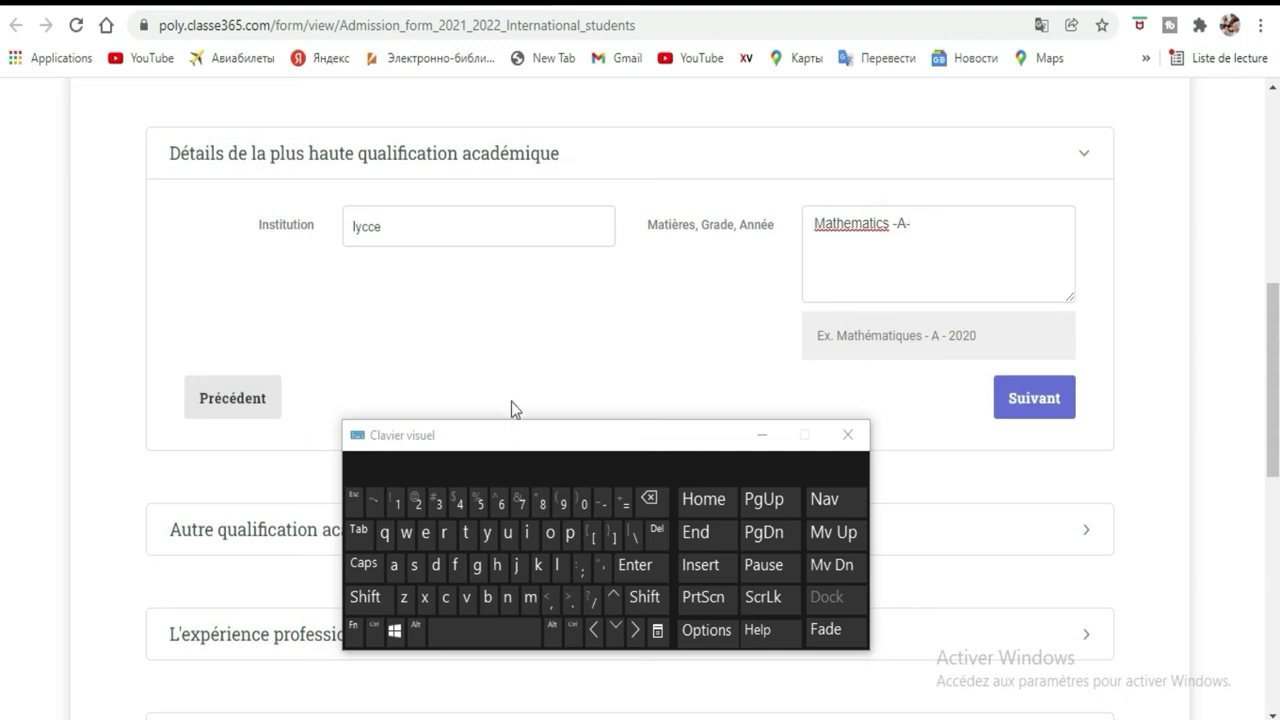
- Append the year 2021 to the Mathematics entry and continue to the Autre qualification académique / technique connexe section
{"action": "left_click", "coordinate": [417, 504]}
{"action": "left_click", "coordinate": [414, 506]}
{"action": "left_click", "coordinate": [397, 504]}
{"action": "left_click", "coordinate": [635, 567]}
{"action": "scroll", "coordinate": [1018, 370], "scroll_direction": "down", "scroll_amount": 1}
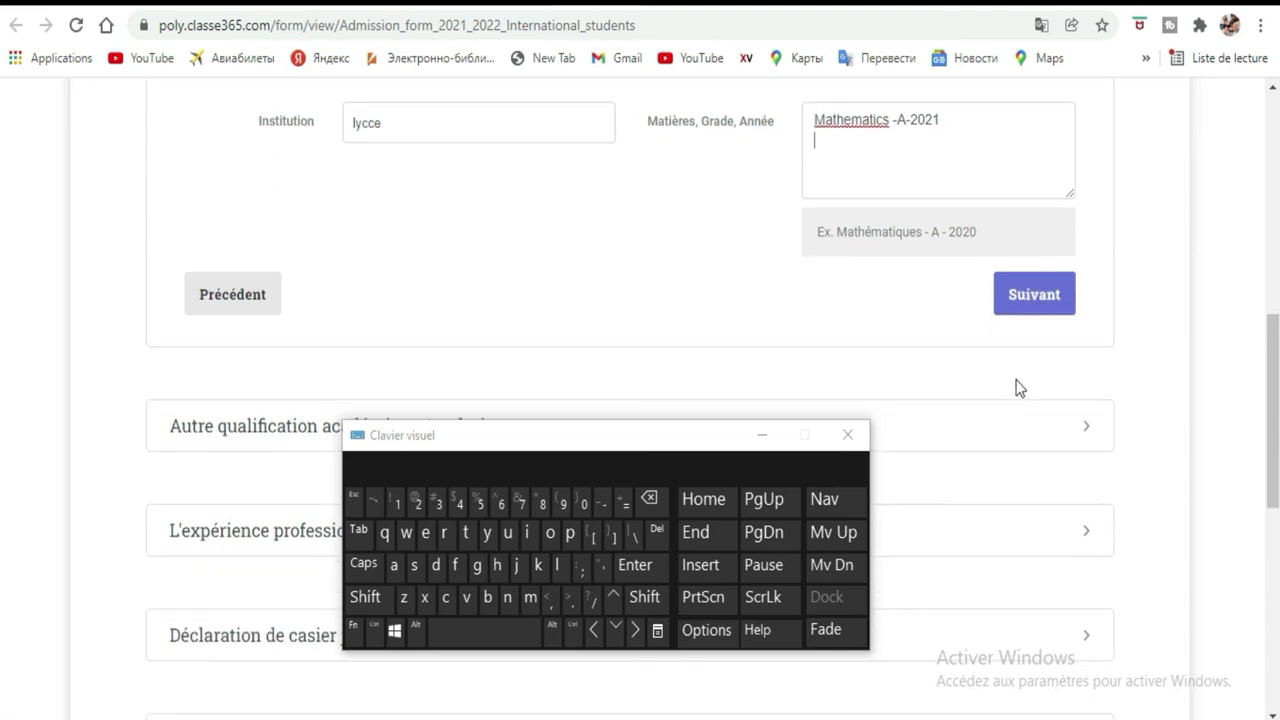
{"action": "left_click", "coordinate": [1044, 302]}
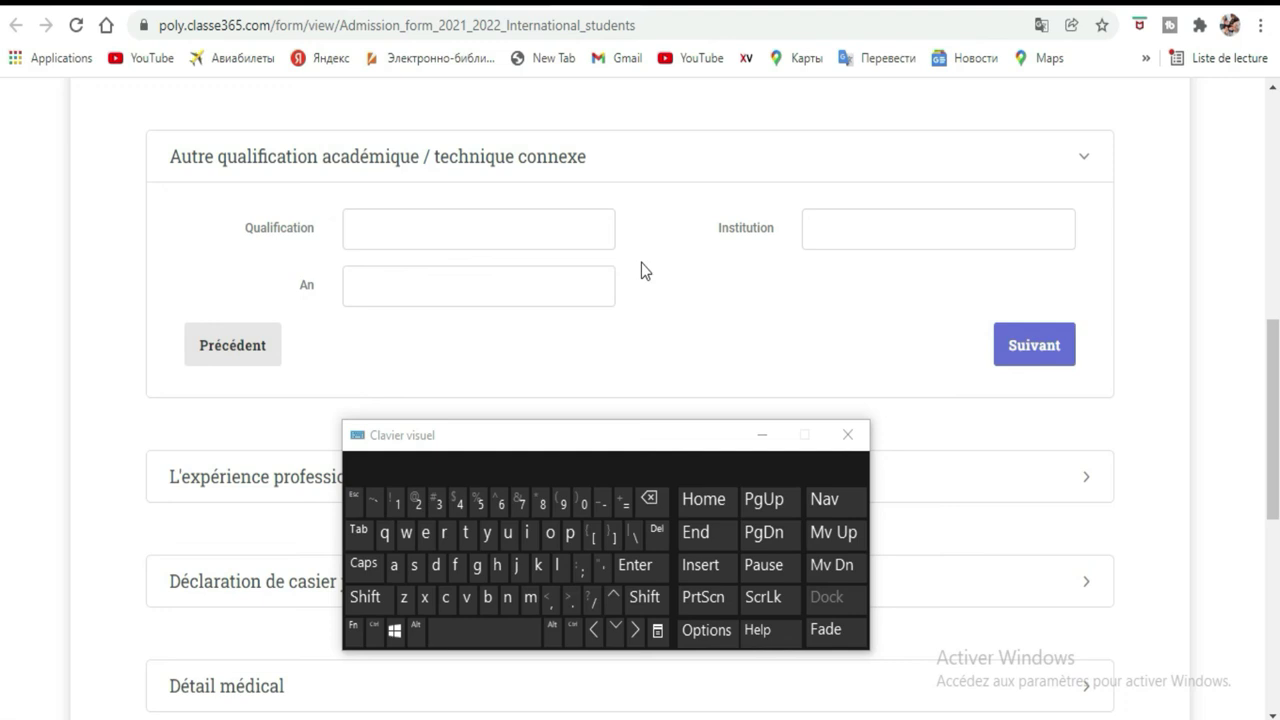
- Minimize the on-screen keyboard and examine the remaining form sections, including L'expérience professionnelle, then return to the beginning of the form
{"action": "scroll", "coordinate": [620, 205], "scroll_direction": "down", "scroll_amount": 1}
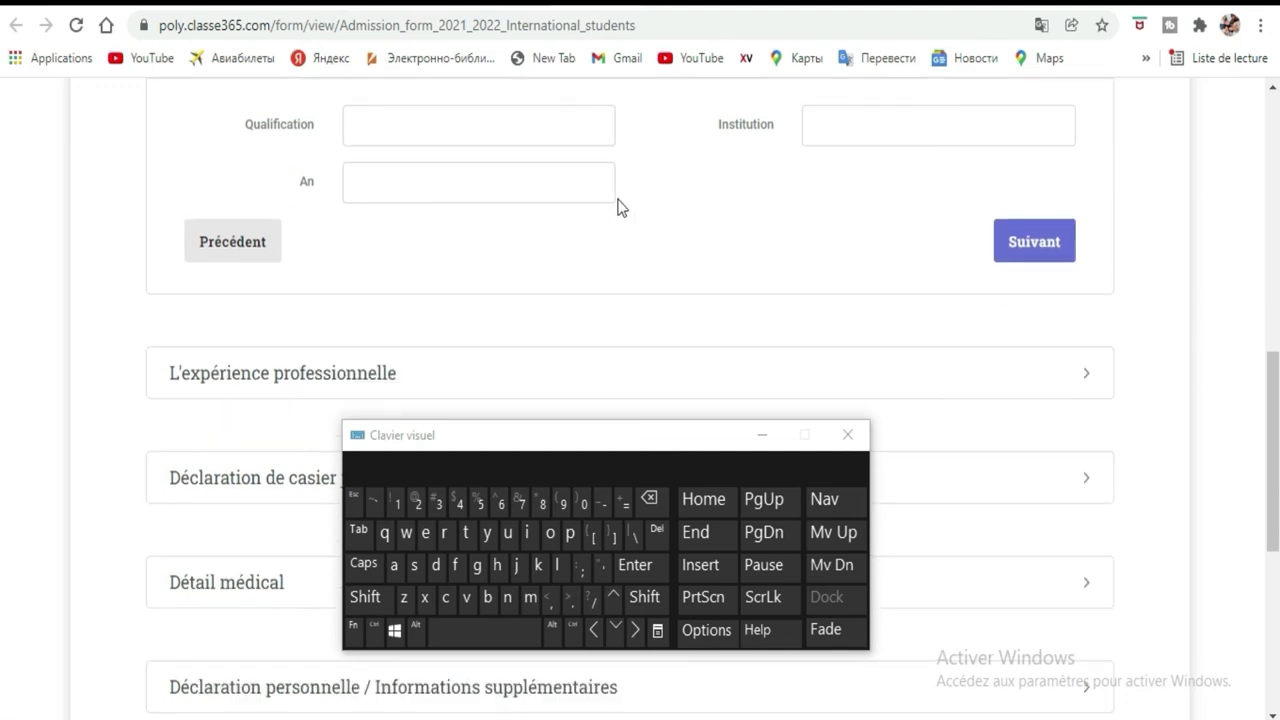
{"action": "left_click", "coordinate": [759, 434]}
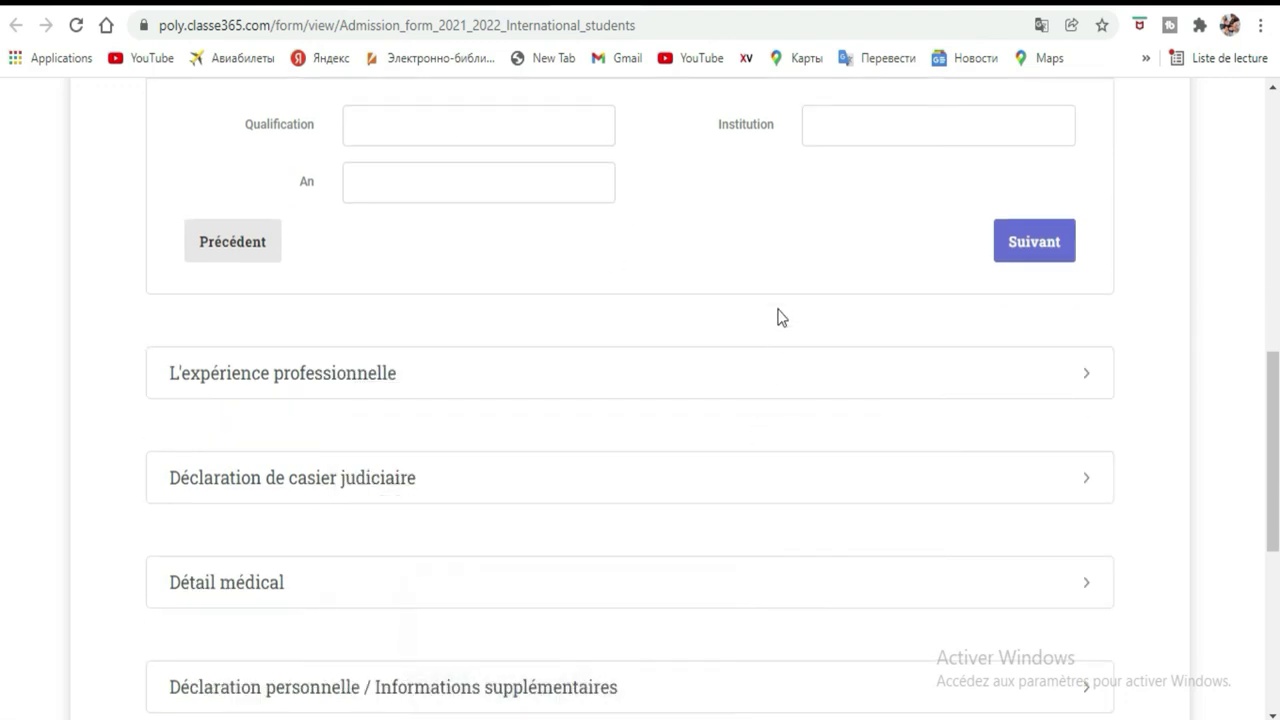
{"action": "scroll", "coordinate": [778, 312], "scroll_direction": "down", "scroll_amount": 2}
{"action": "scroll", "coordinate": [781, 307], "scroll_direction": "down", "scroll_amount": 2}
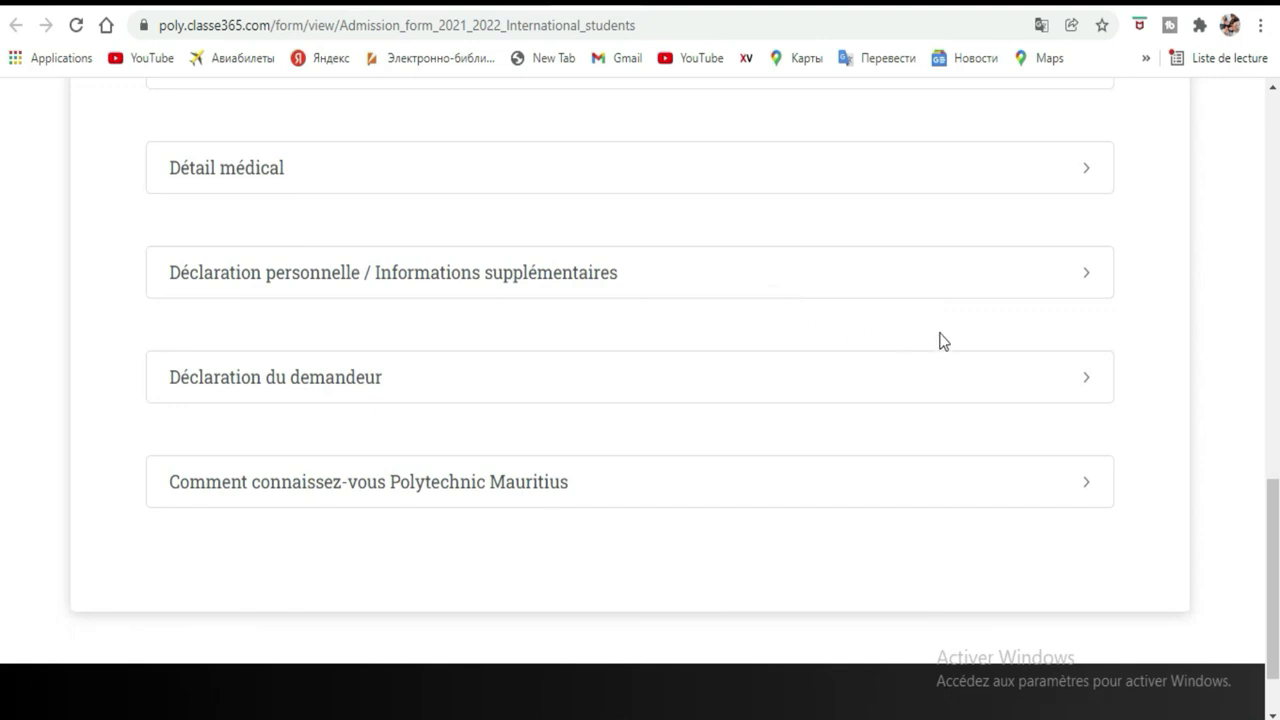
{"action": "scroll", "coordinate": [920, 340], "scroll_direction": "up", "scroll_amount": 3}
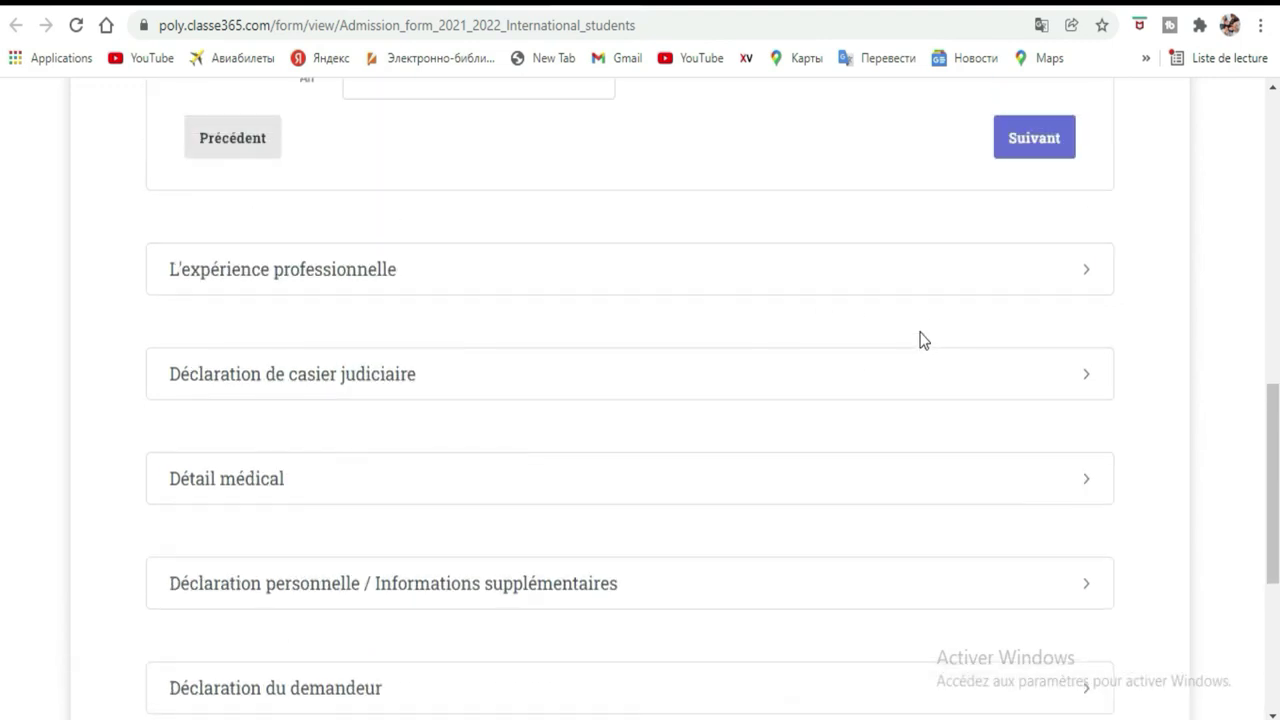
{"action": "scroll", "coordinate": [922, 340], "scroll_direction": "up", "scroll_amount": 2}
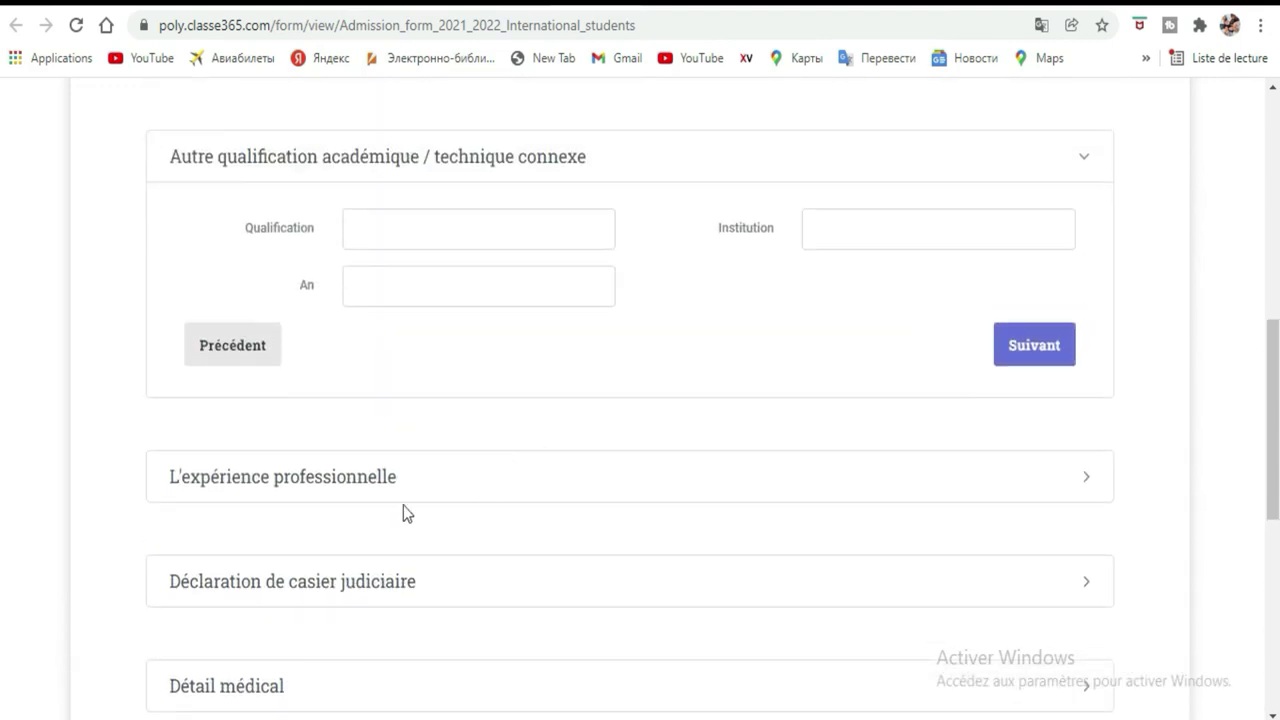
{"action": "left_click", "coordinate": [1081, 488]}
{"action": "scroll", "coordinate": [1015, 384], "scroll_direction": "up", "scroll_amount": 7}
{"action": "scroll", "coordinate": [870, 355], "scroll_direction": "up", "scroll_amount": 2}
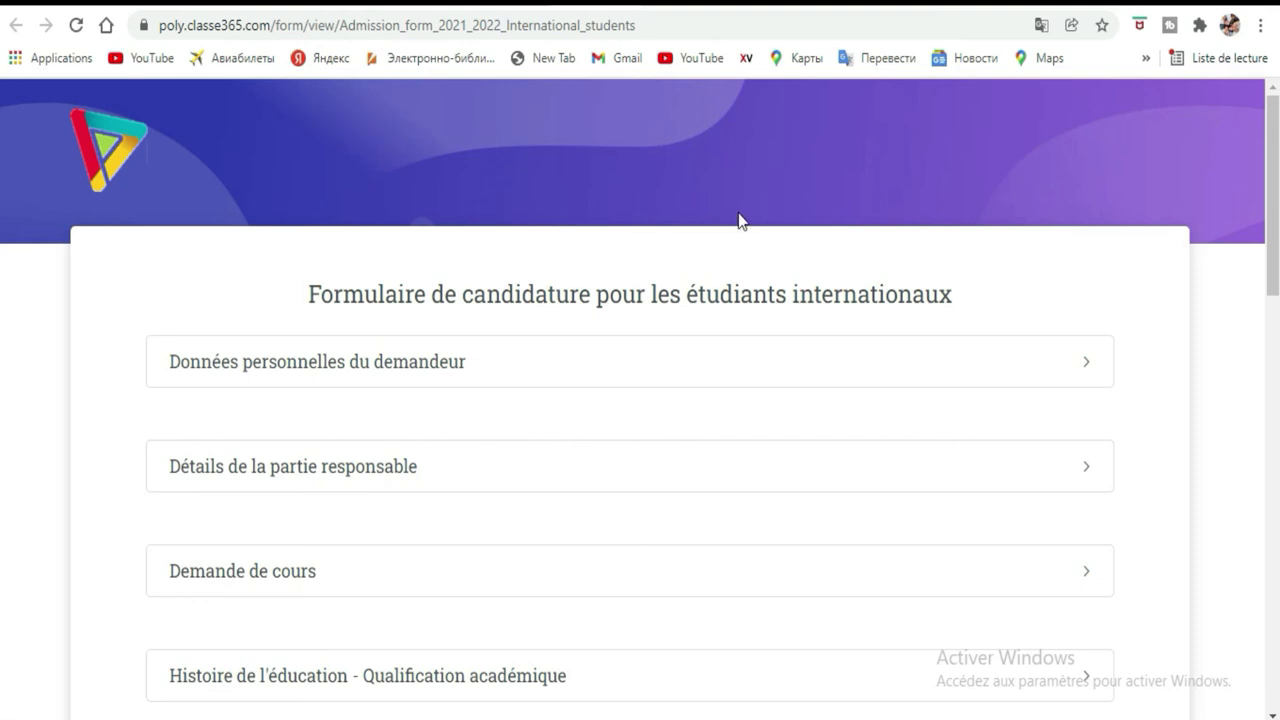
- Examine the sections of the international student application form, from Données personnelles du demandeur to Comment connaissez-vous Polytechnic Mauritius
{"action": "scroll", "coordinate": [850, 500], "scroll_direction": "down", "scroll_amount": 6}
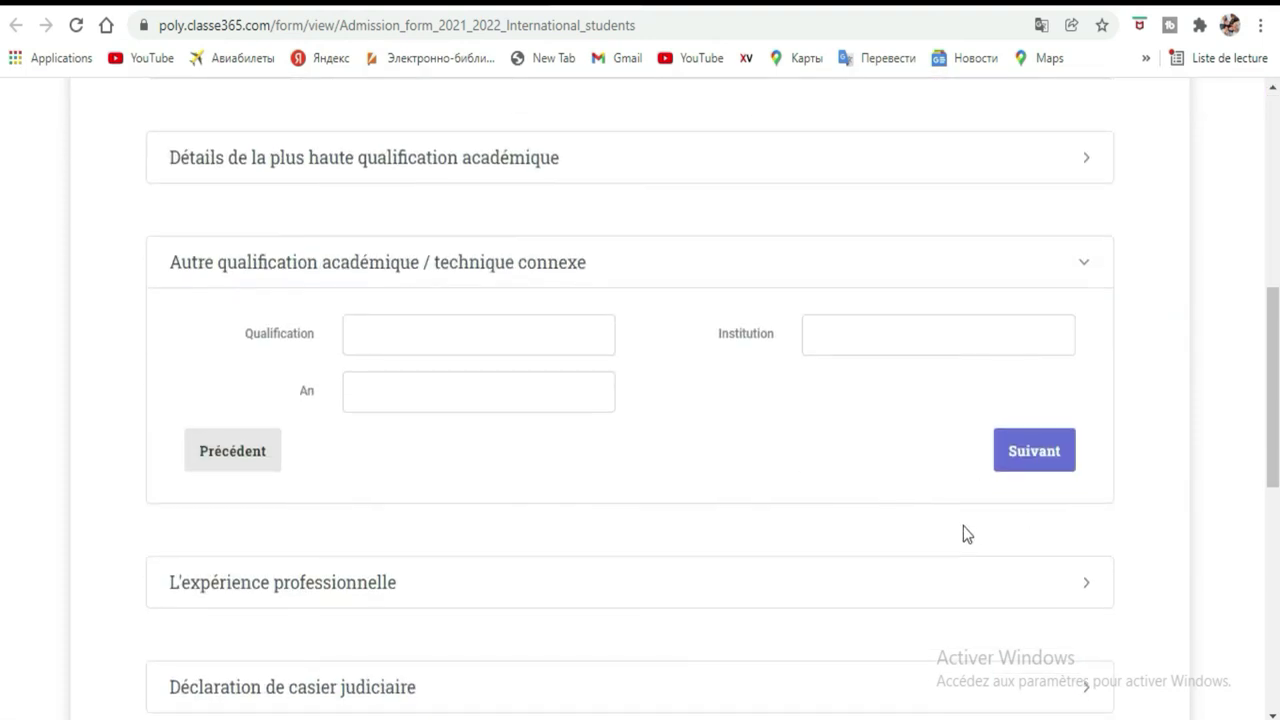
{"action": "scroll", "coordinate": [963, 531], "scroll_direction": "down", "scroll_amount": 4}
{"action": "scroll", "coordinate": [1060, 549], "scroll_direction": "down", "scroll_amount": 2}
{"action": "scroll", "coordinate": [1052, 548], "scroll_direction": "down", "scroll_amount": 1}
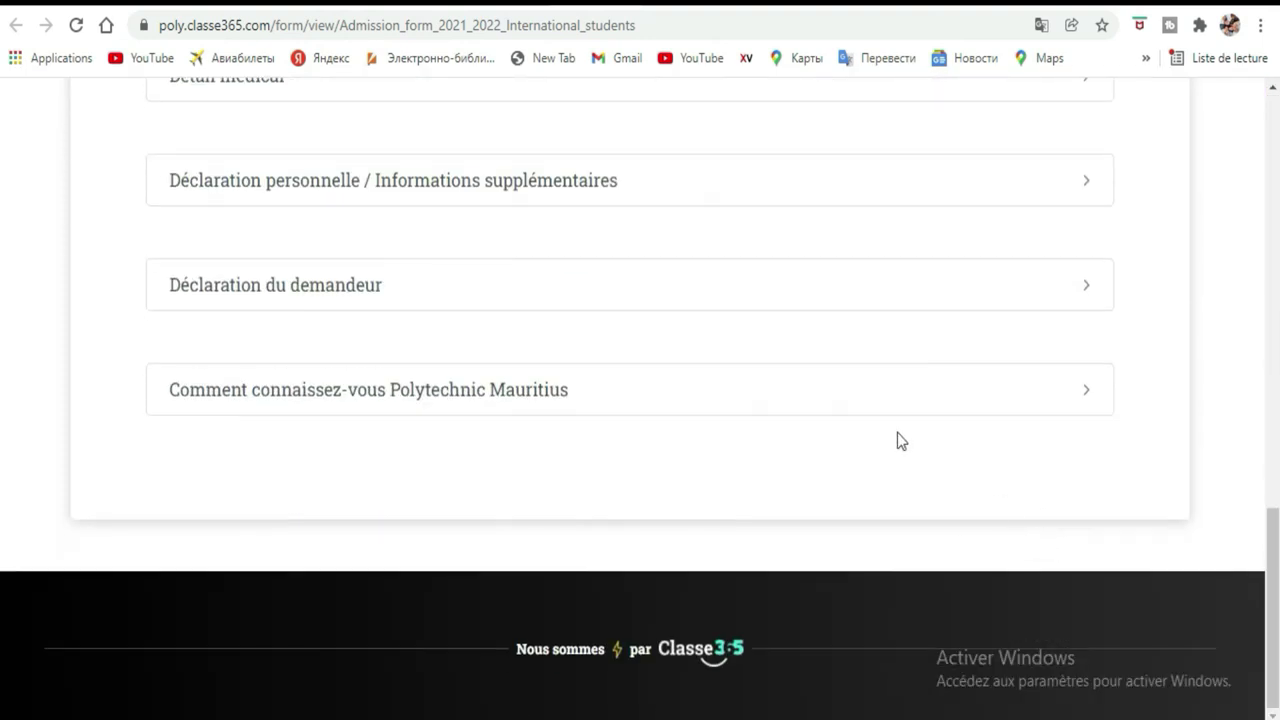
{"action": "left_click", "coordinate": [1080, 397]}
{"action": "scroll", "coordinate": [907, 305], "scroll_direction": "up", "scroll_amount": 5}
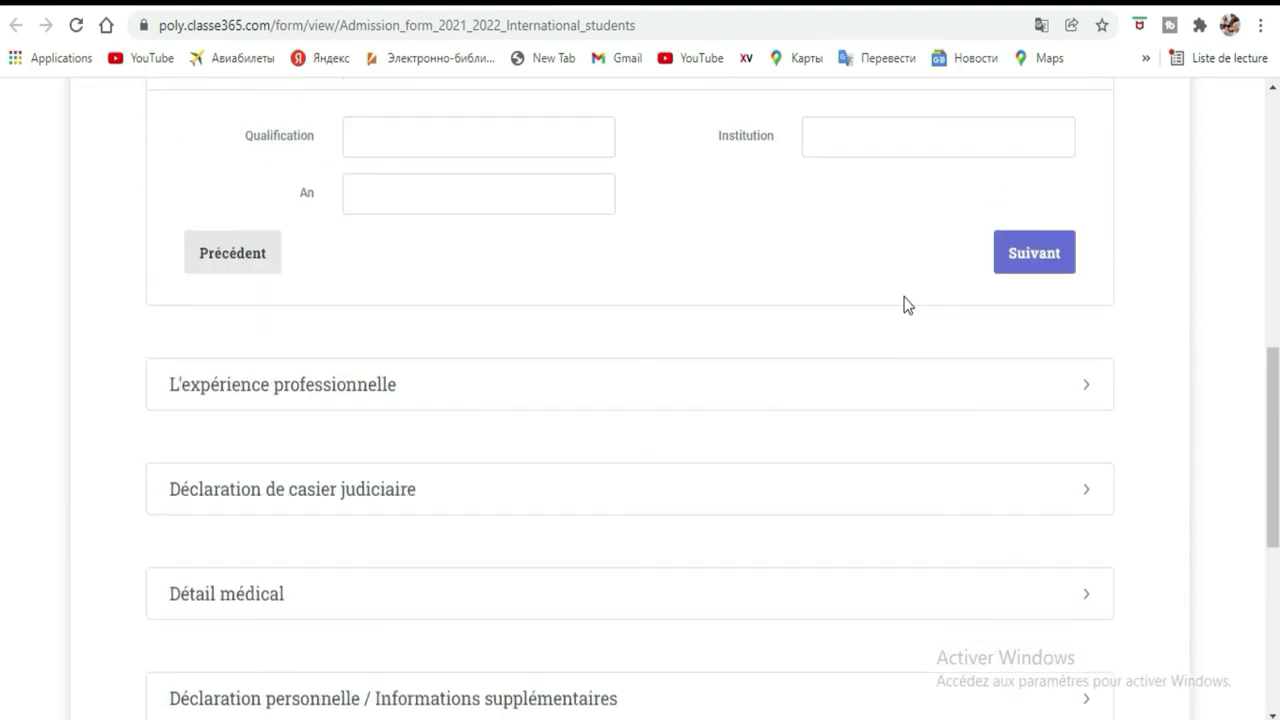
{"action": "scroll", "coordinate": [907, 305], "scroll_direction": "up", "scroll_amount": 5}
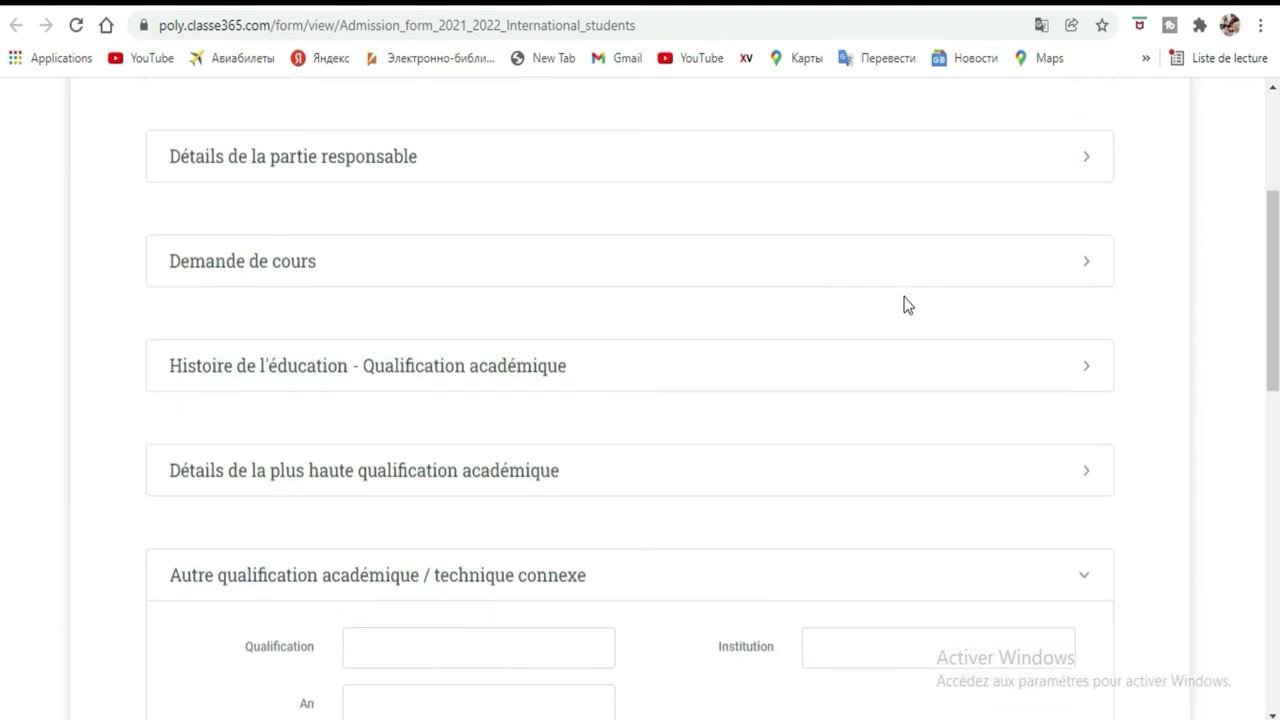
{"action": "scroll", "coordinate": [907, 305], "scroll_direction": "up", "scroll_amount": 3}
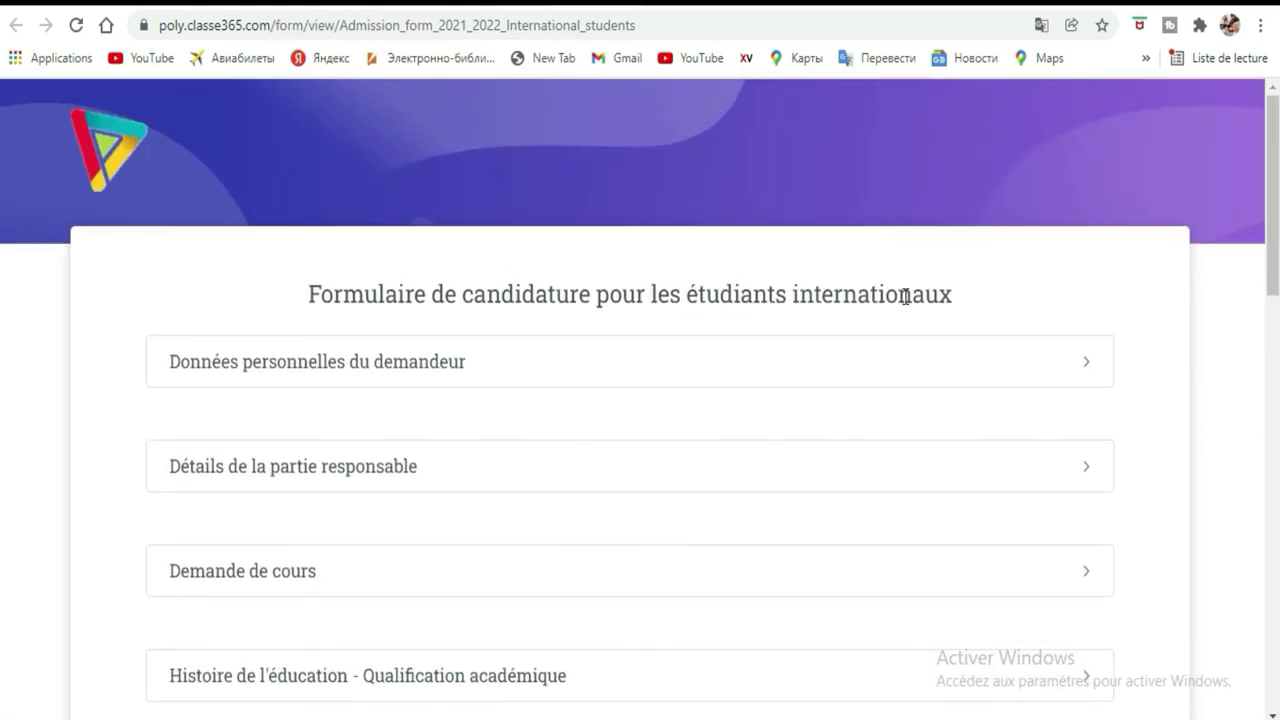
{"action": "scroll", "coordinate": [905, 300], "scroll_direction": "down", "scroll_amount": 2}
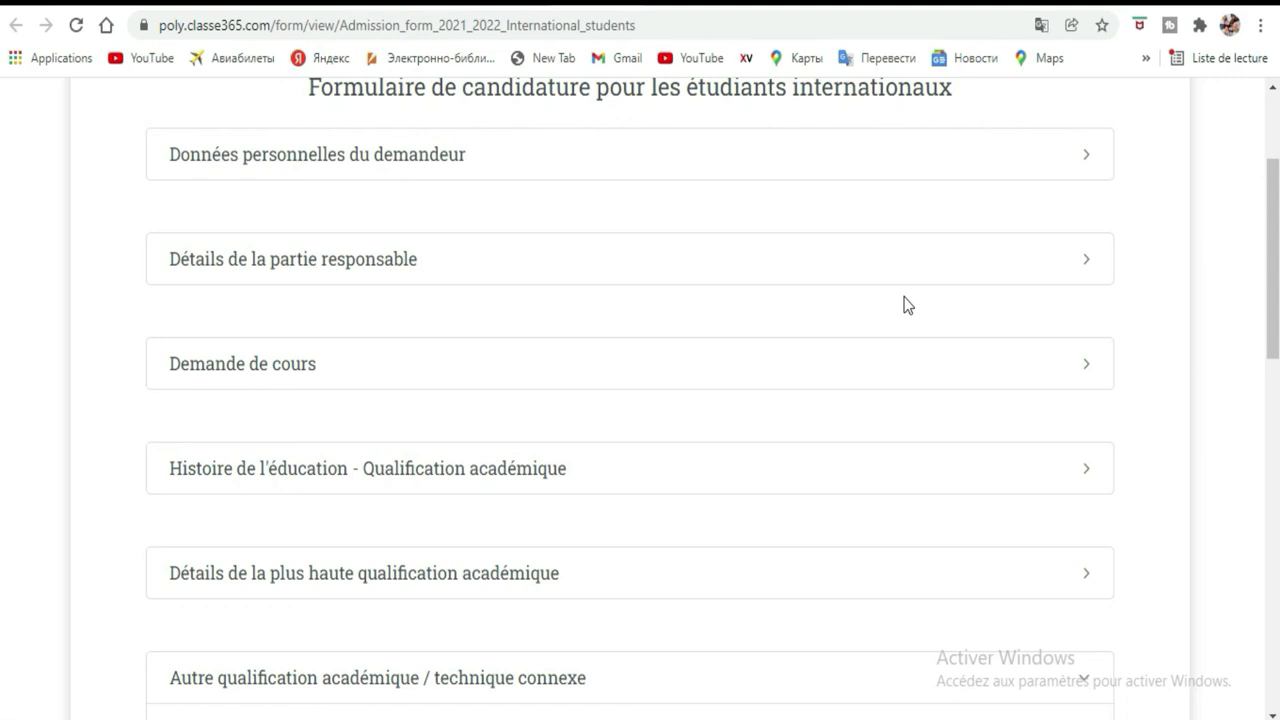
{"action": "scroll", "coordinate": [905, 305], "scroll_direction": "down", "scroll_amount": 3}
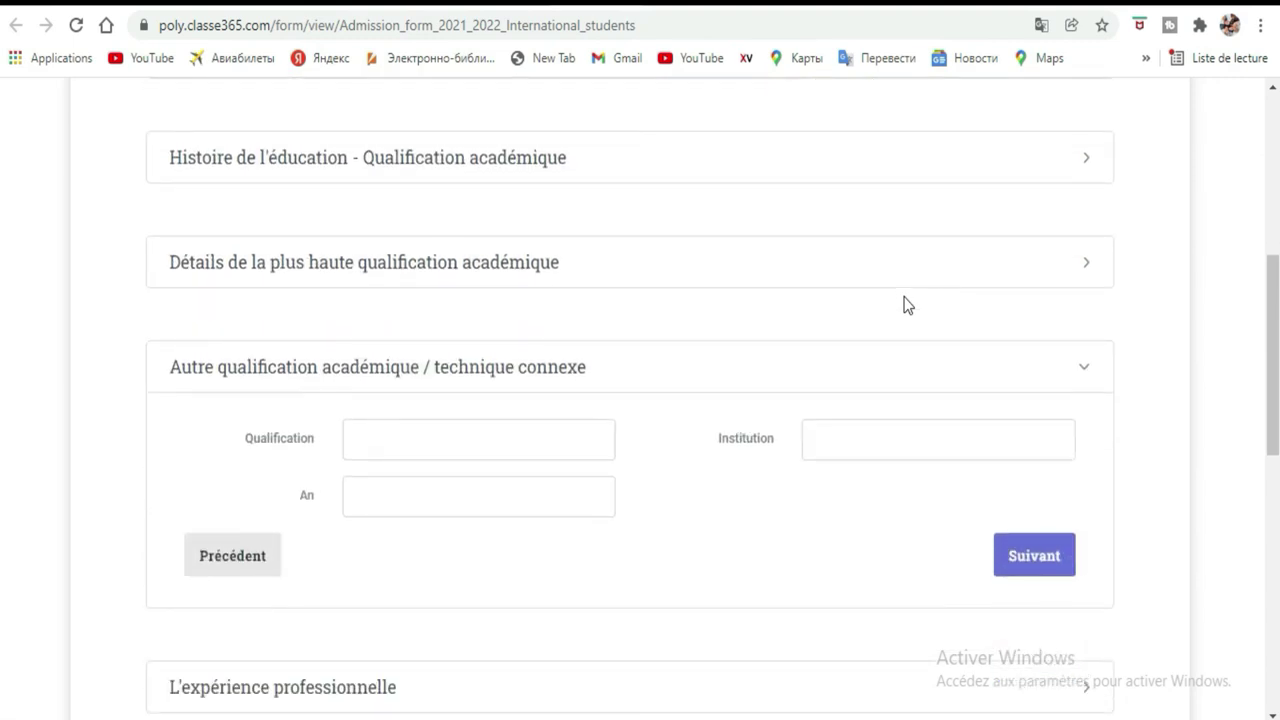
{"action": "scroll", "coordinate": [905, 305], "scroll_direction": "up", "scroll_amount": 5}
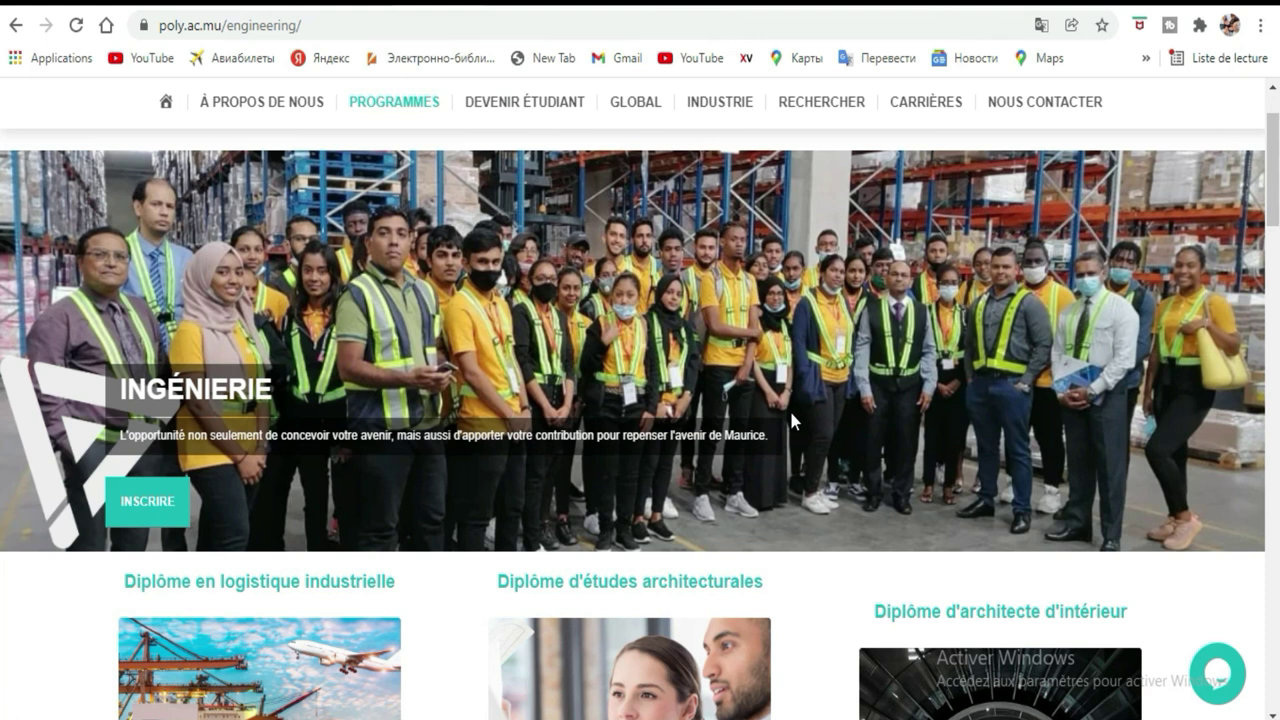
- Look over the diplomas on the Polytechnics Mauritius engineering page and go back to the Mauritius–Africa Scholarship guidelines PDF
{"action": "scroll", "coordinate": [789, 408], "scroll_direction": "down", "scroll_amount": 5}
{"action": "scroll", "coordinate": [785, 406], "scroll_direction": "up", "scroll_amount": 5}
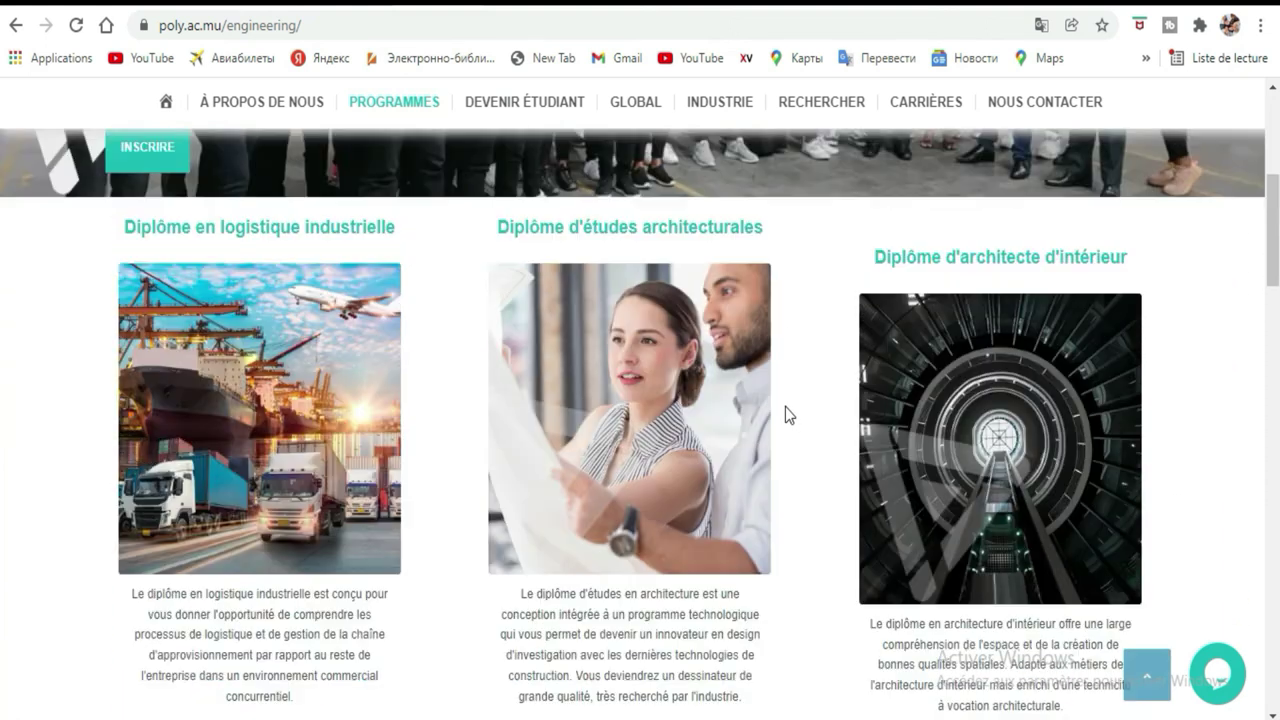
{"action": "left_click", "coordinate": [15, 25]}
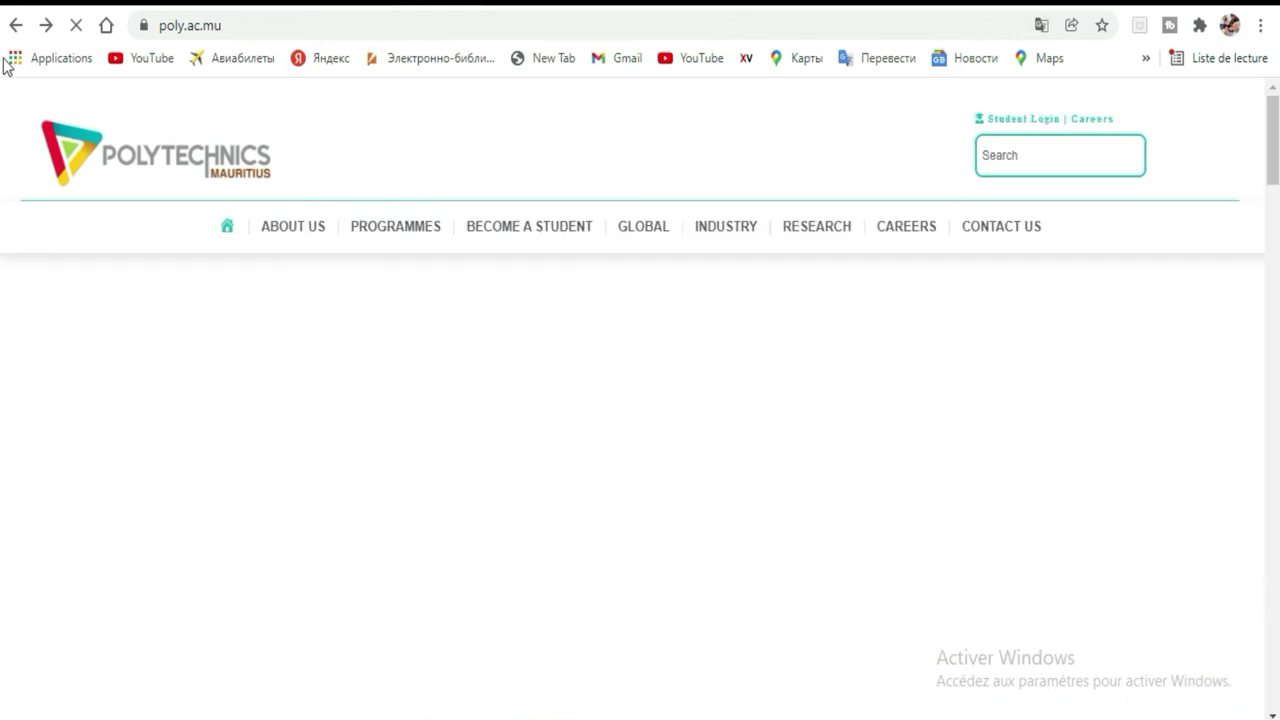
{"action": "left_click", "coordinate": [15, 33]}
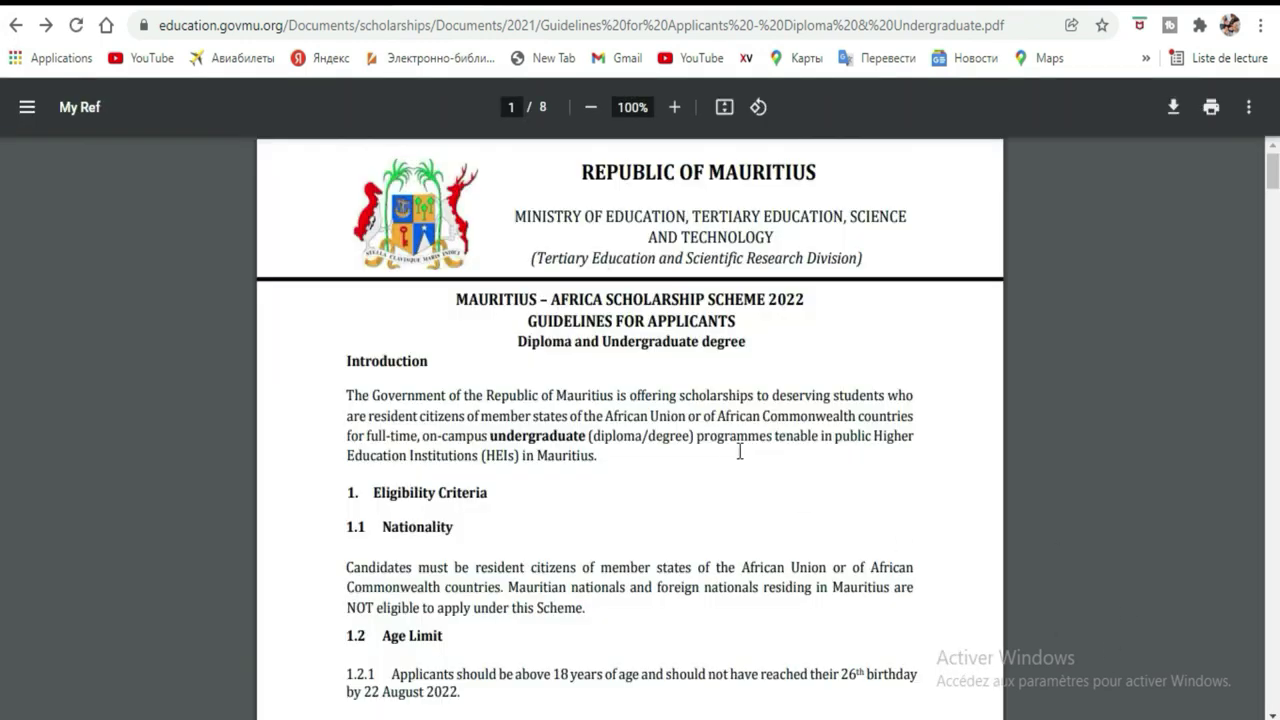
- Find the October 2022 intake institutions in section 8.2 of the guidelines and open the University of Mauritius website
{"action": "scroll", "coordinate": [740, 452], "scroll_direction": "down", "scroll_amount": 20}
{"action": "scroll", "coordinate": [733, 442], "scroll_direction": "down", "scroll_amount": 20}
{"action": "scroll", "coordinate": [733, 442], "scroll_direction": "down", "scroll_amount": 20}
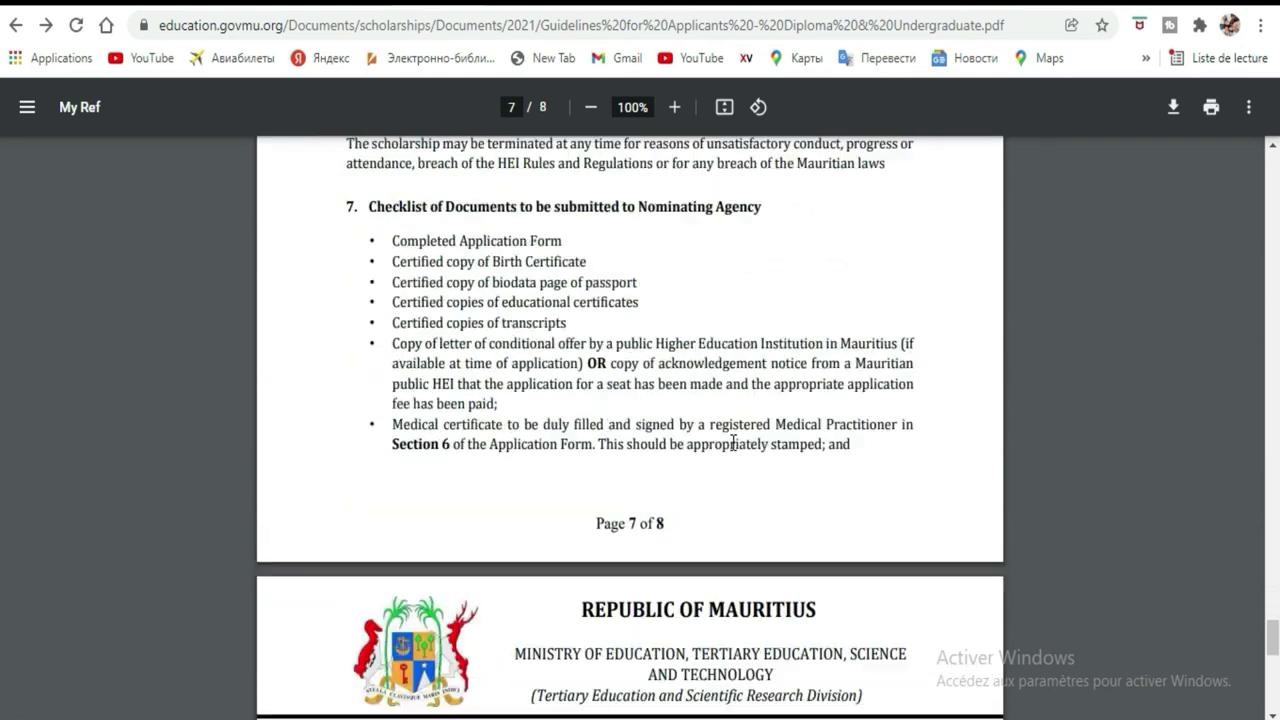
{"action": "scroll", "coordinate": [733, 442], "scroll_direction": "down", "scroll_amount": 5}
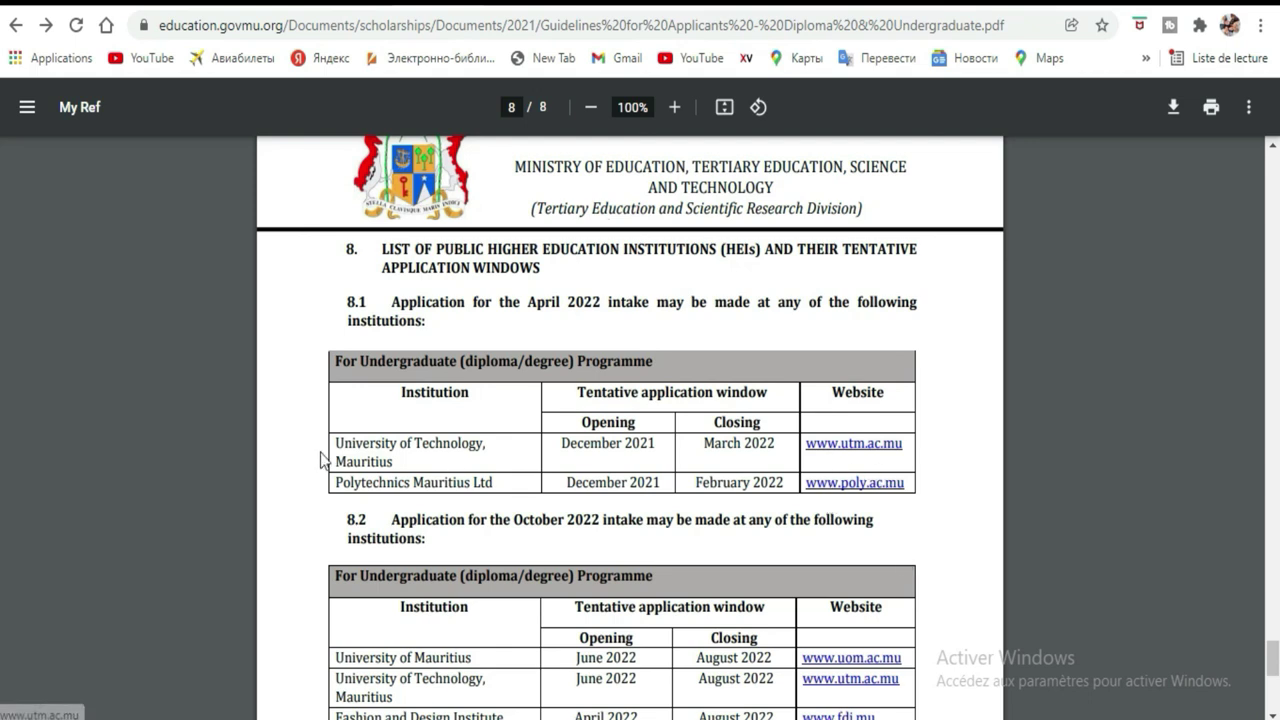
{"action": "scroll", "coordinate": [824, 545], "scroll_direction": "down", "scroll_amount": 3}
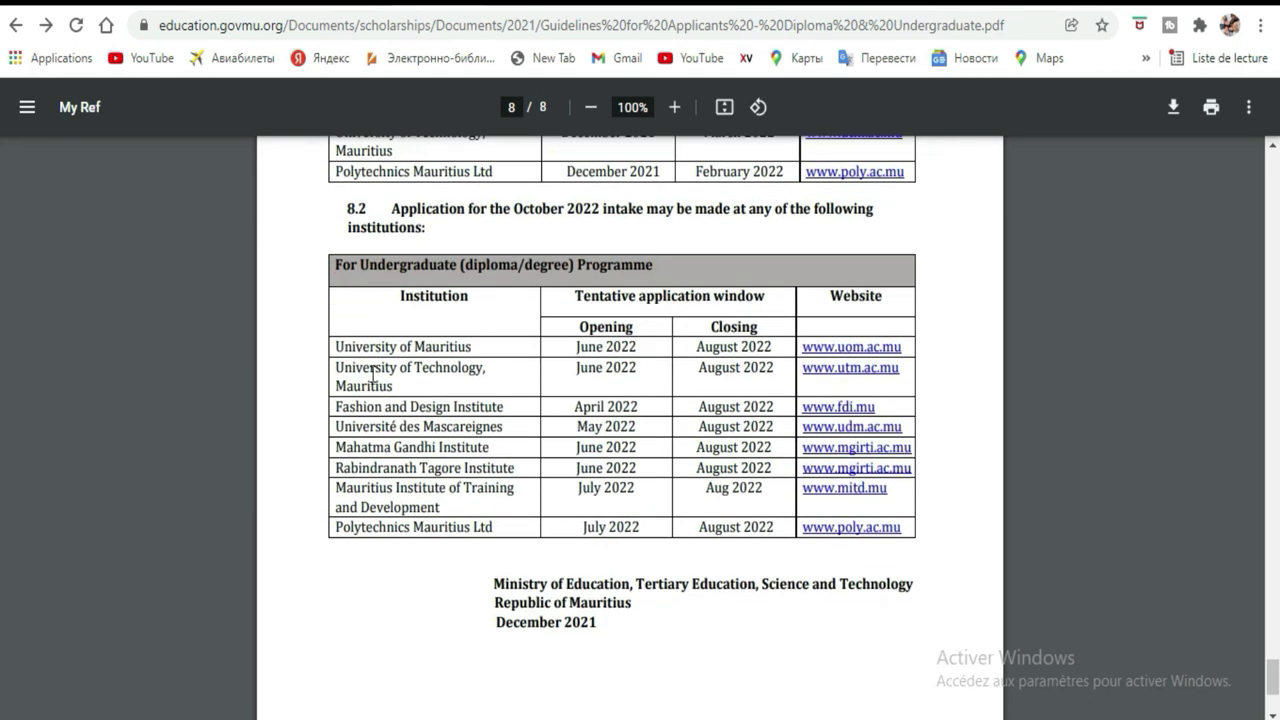
{"action": "left_click", "coordinate": [844, 350]}
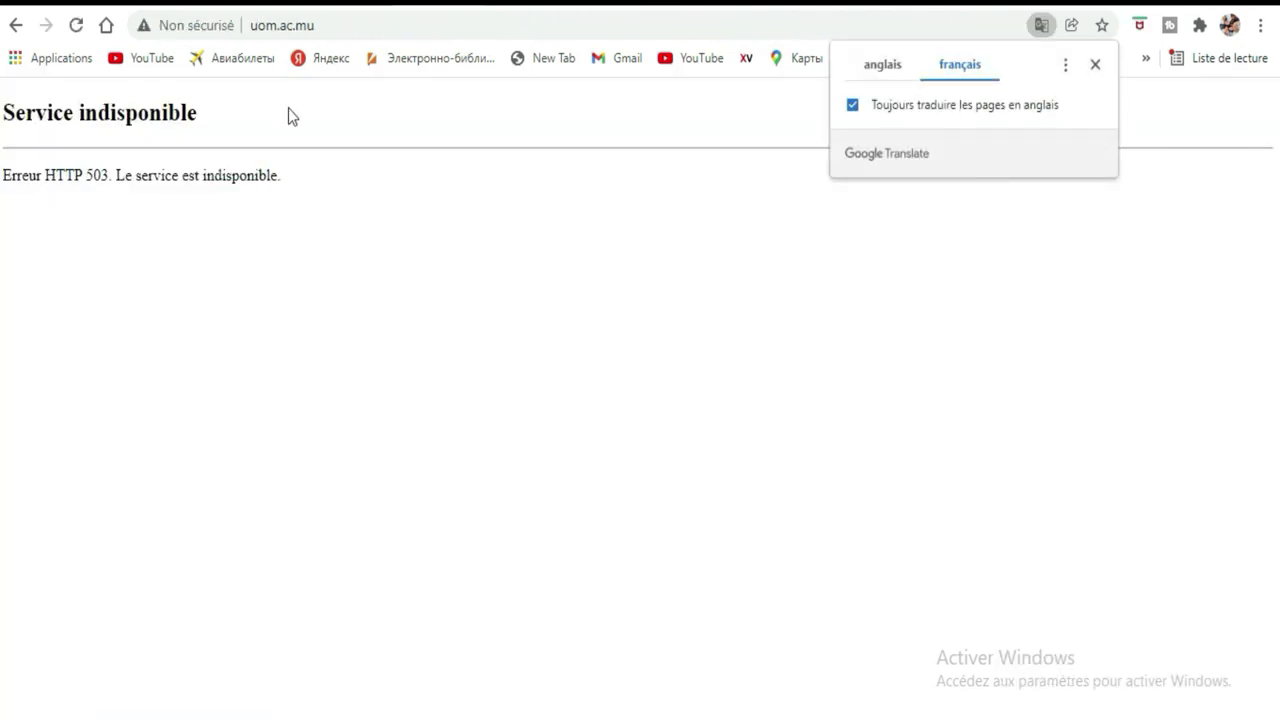
- Return to the guidelines PDF and open the University of Technology, Mauritius website from the October 2022 intake list in section 8.2
{"action": "left_click", "coordinate": [15, 30]}
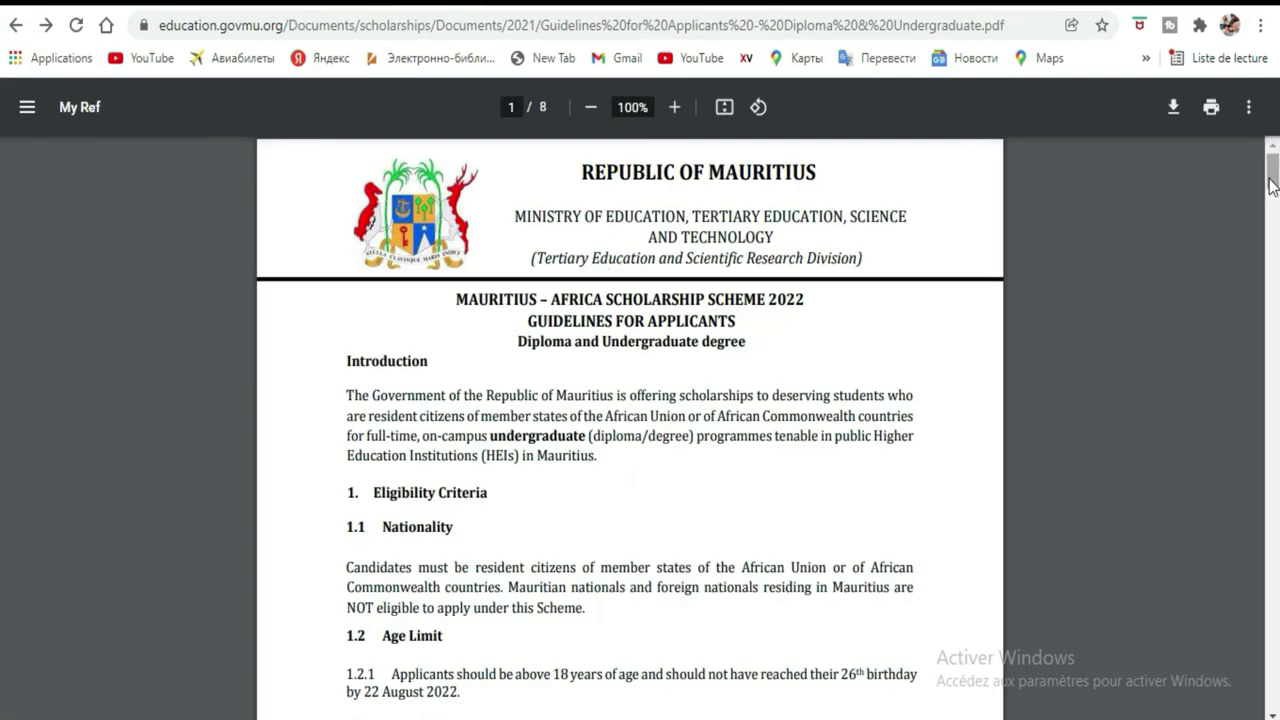
{"action": "left_click_drag", "start_coordinate": [1272, 185], "coordinate": [1274, 262]}
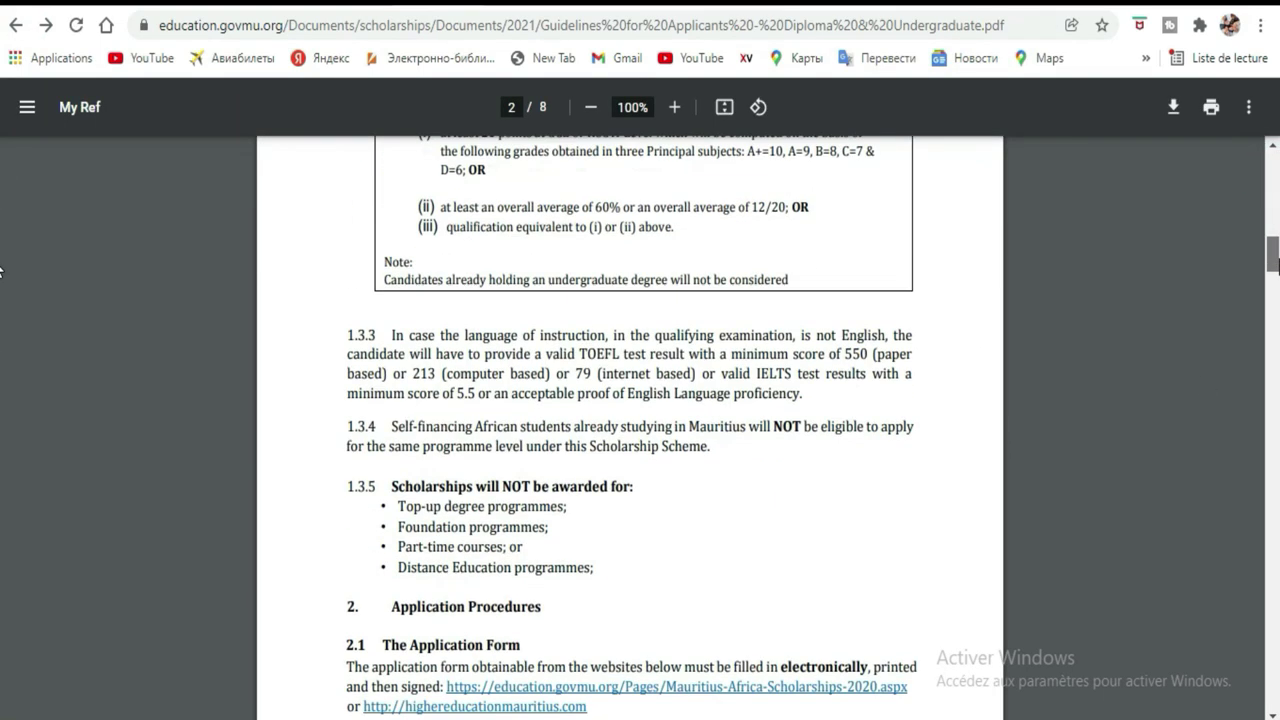
{"action": "left_click_drag", "start_coordinate": [0, 270], "coordinate": [0, 685]}
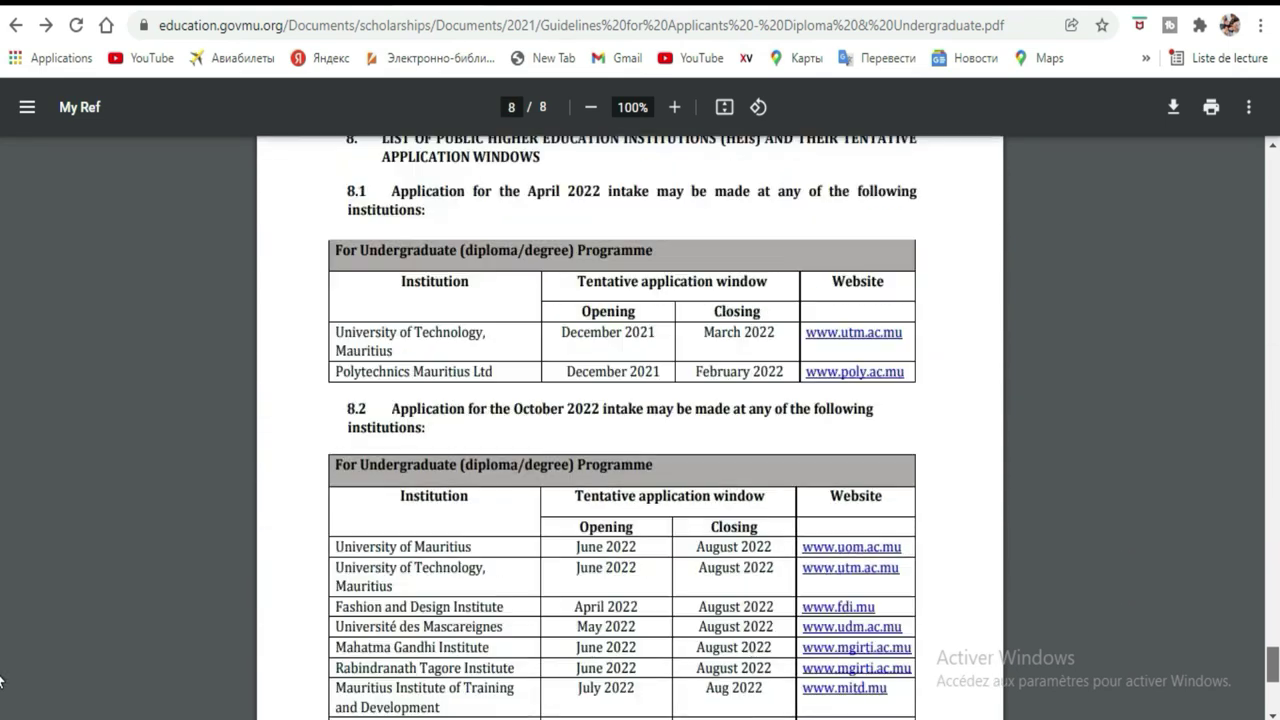
{"action": "left_click", "coordinate": [850, 578]}
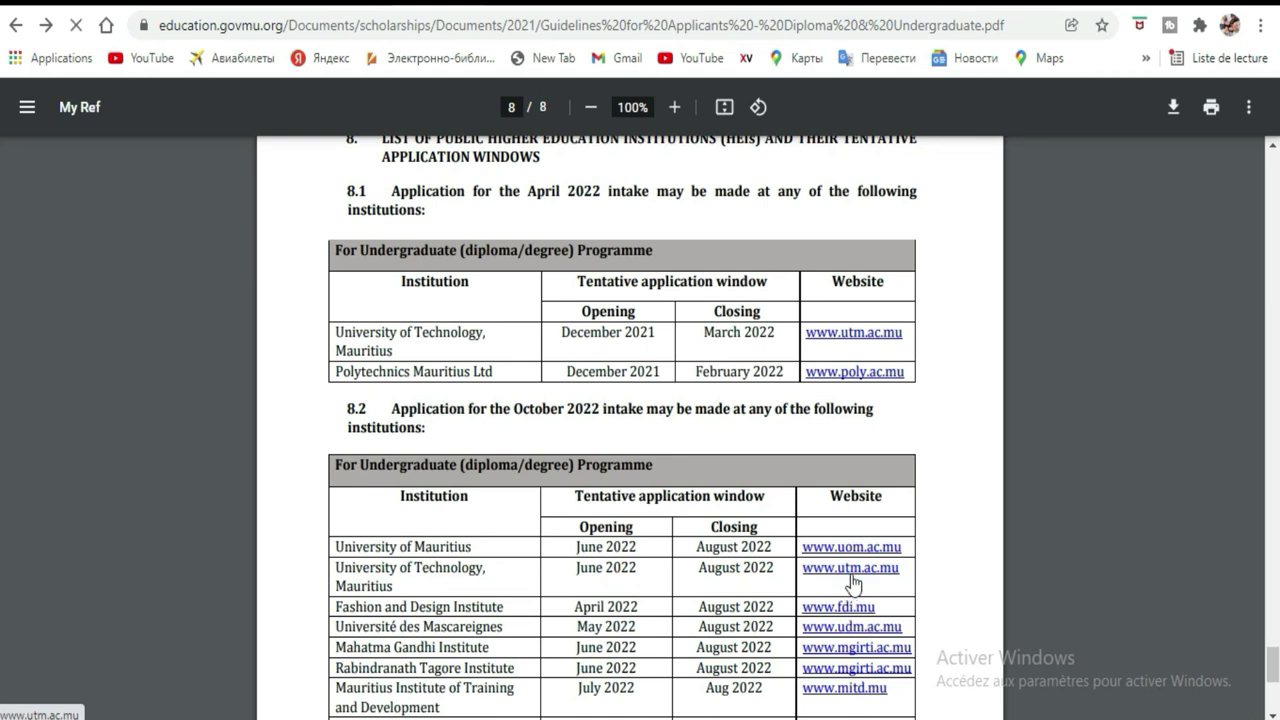